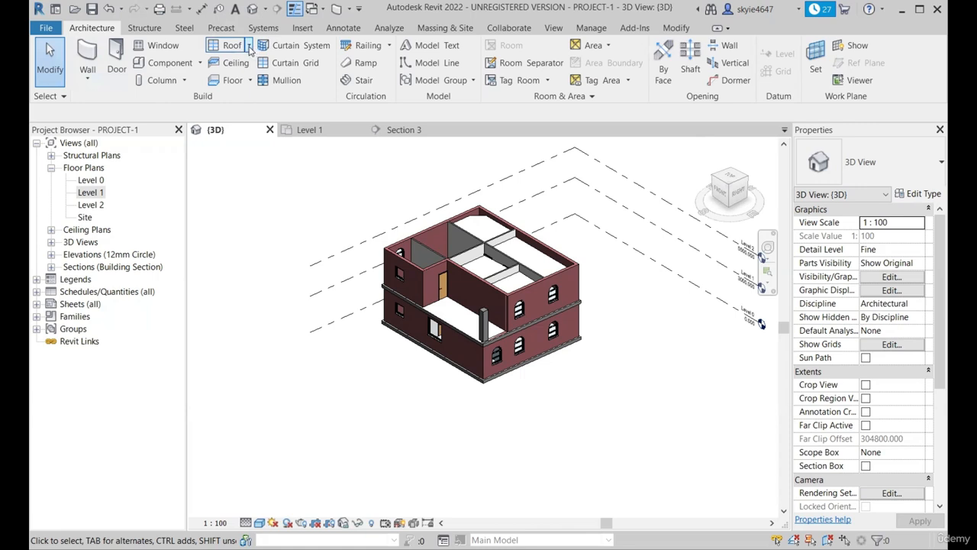
# Review the available roof creation options and examine the building's open upper storey in the 3D view.
pyautogui.click(249, 46)
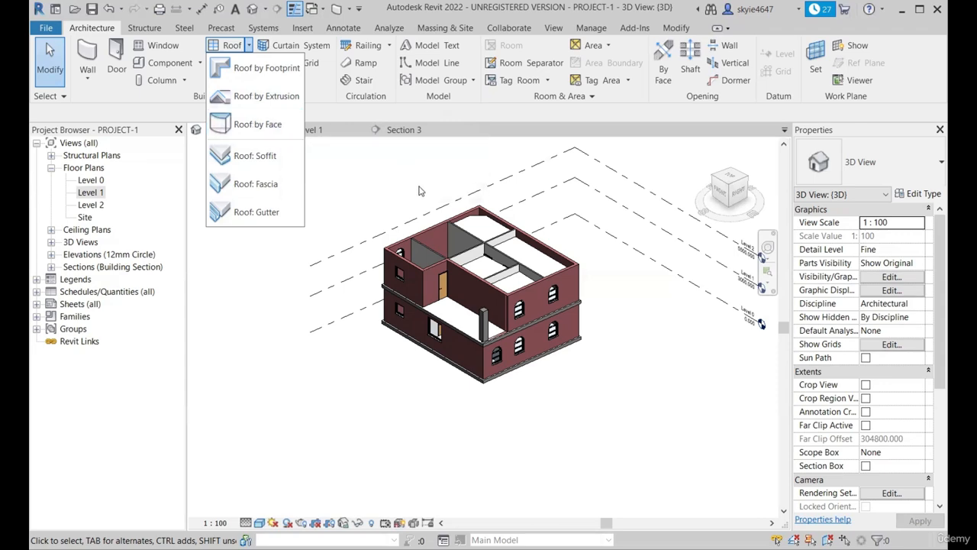
pyautogui.click(333, 210)
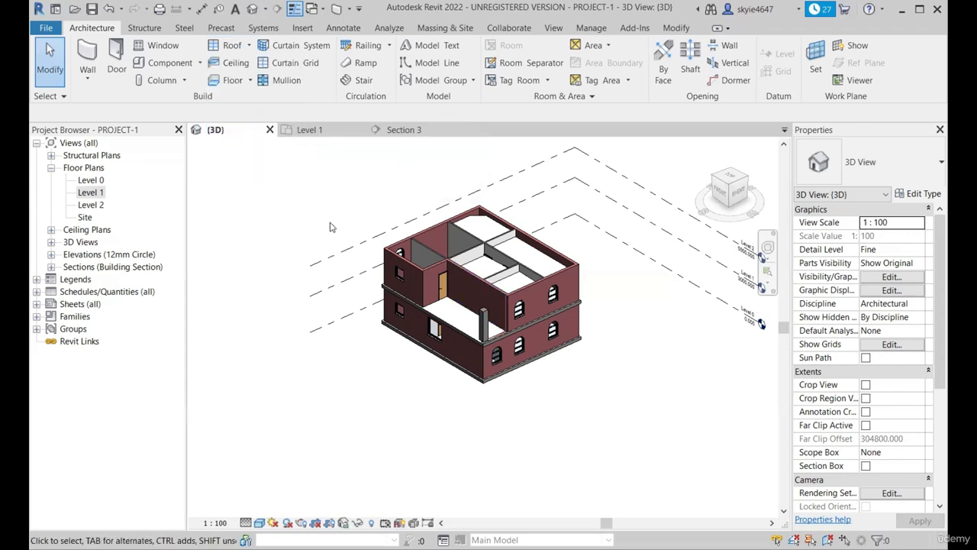
pyautogui.keyDown('shift'); pyautogui.moveTo(441, 330); pyautogui.dragTo(504, 351, button='middle'); pyautogui.keyUp('shift')
pyautogui.scroll(2, 413, 219)
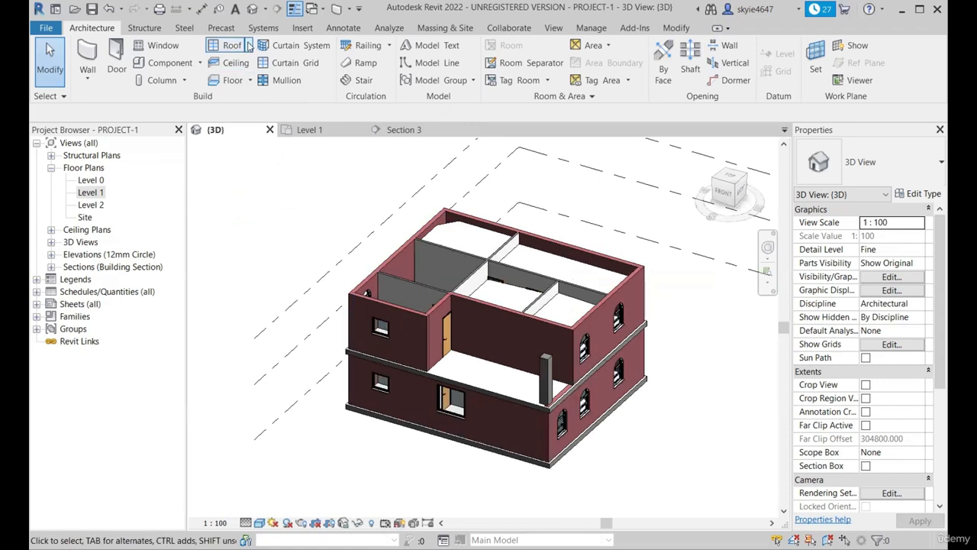
pyautogui.click(248, 47)
pyautogui.click(675, 377)
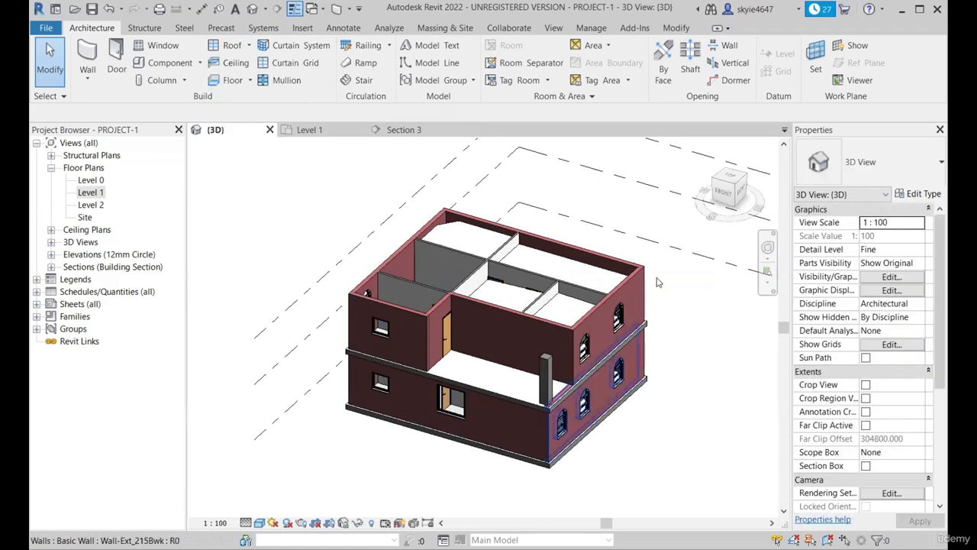
pyautogui.scroll(-3, 476, 352)
pyautogui.keyDown('shift'); pyautogui.moveTo(662, 362); pyautogui.dragTo(642, 360, button='middle'); pyautogui.keyUp('shift')
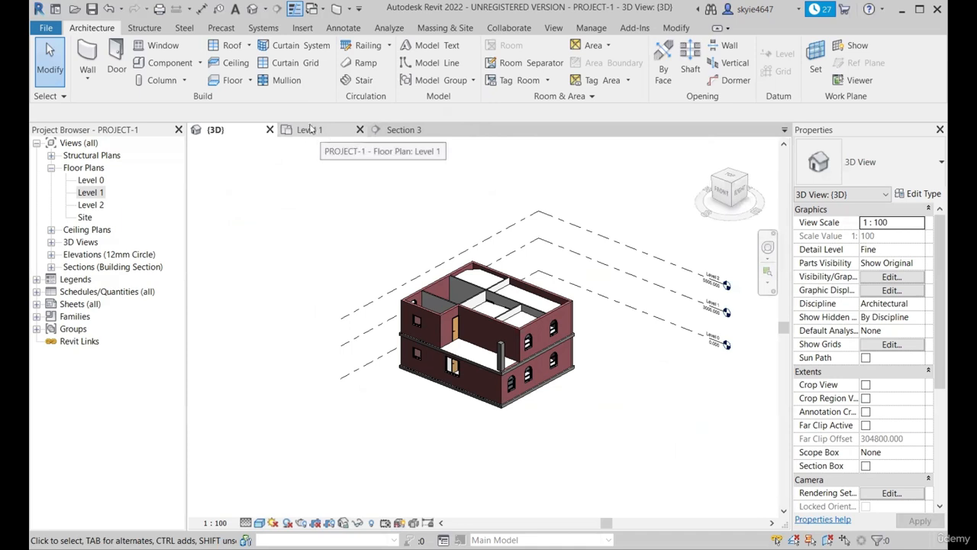
# Compare the Level 1 floor plan with the top view of the 3D model.
pyautogui.click(319, 131)
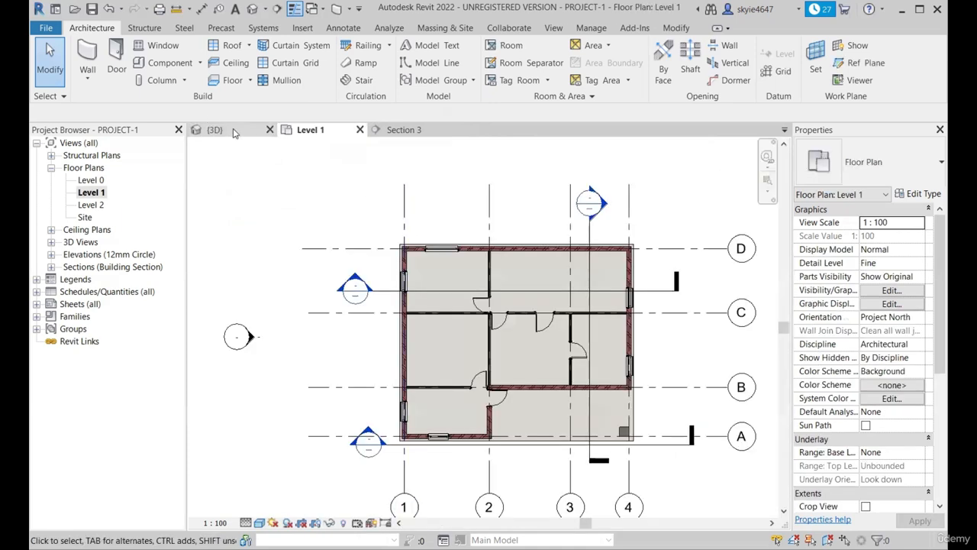
pyautogui.click(215, 130)
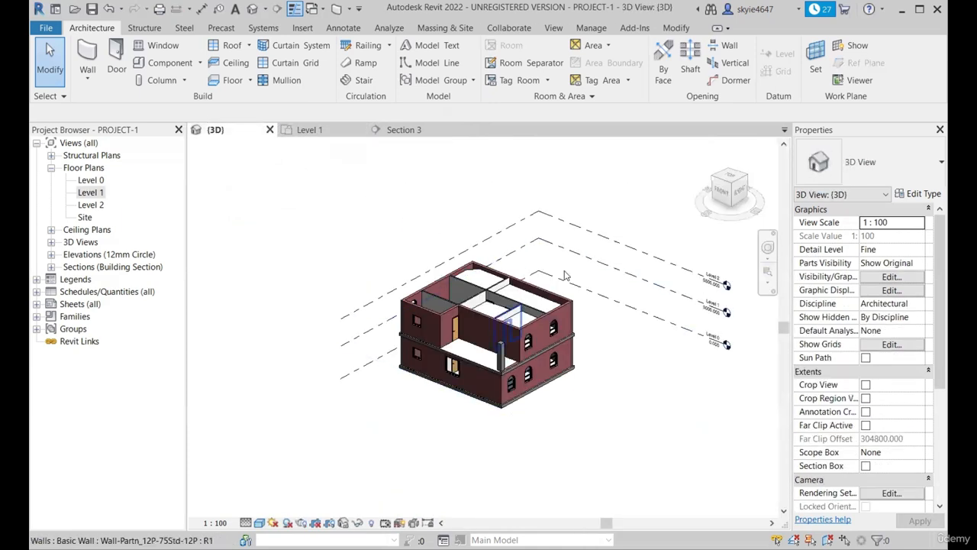
pyautogui.click(733, 180)
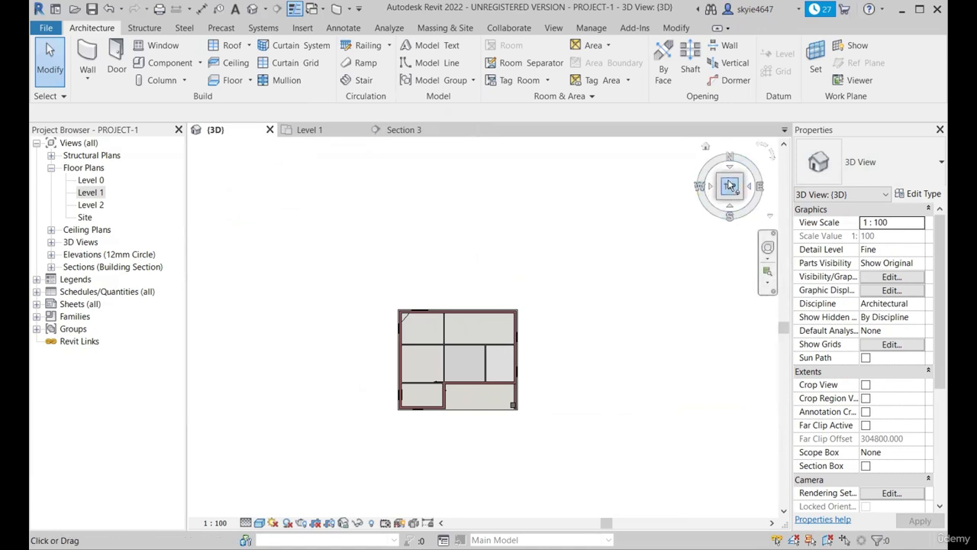
pyautogui.scroll(3, 491, 338)
pyautogui.scroll(-2, 497, 456)
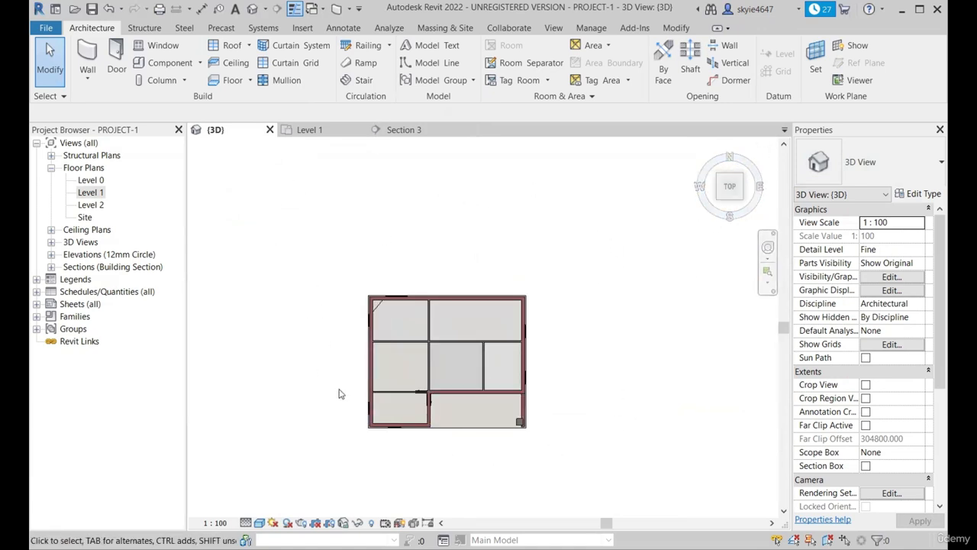
pyautogui.click(325, 130)
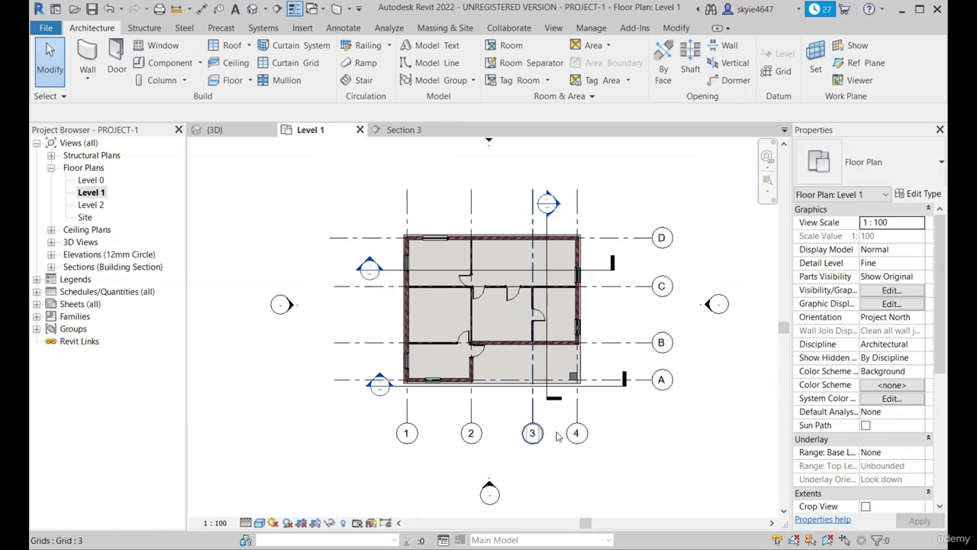
pyautogui.scroll(3, 592, 272)
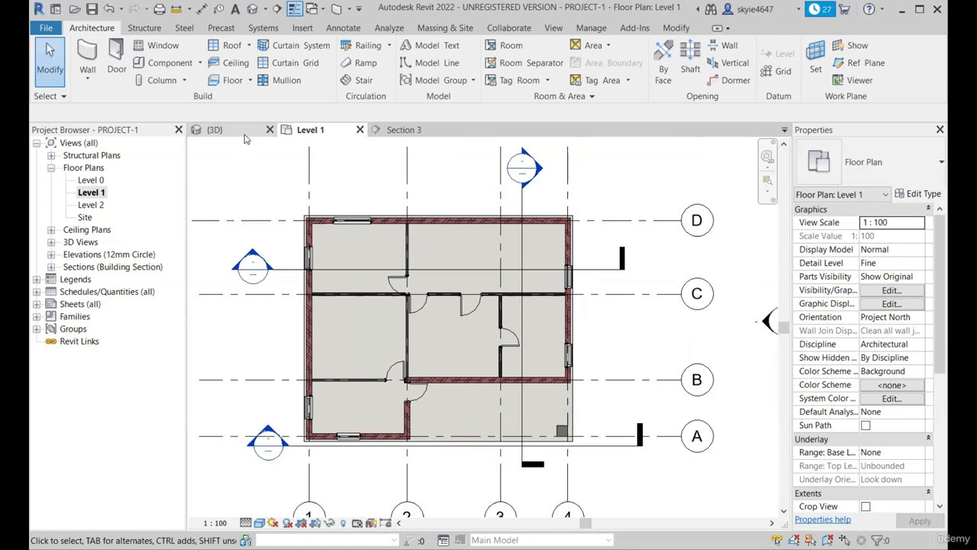
# Examine the building's upper walls and level lines from several angles in the 3D view.
pyautogui.click(214, 130)
pyautogui.keyDown('shift'); pyautogui.moveTo(698, 338); pyautogui.dragTo(345, 392, button='middle'); pyautogui.keyUp('shift')
pyautogui.scroll(2, 512, 410)
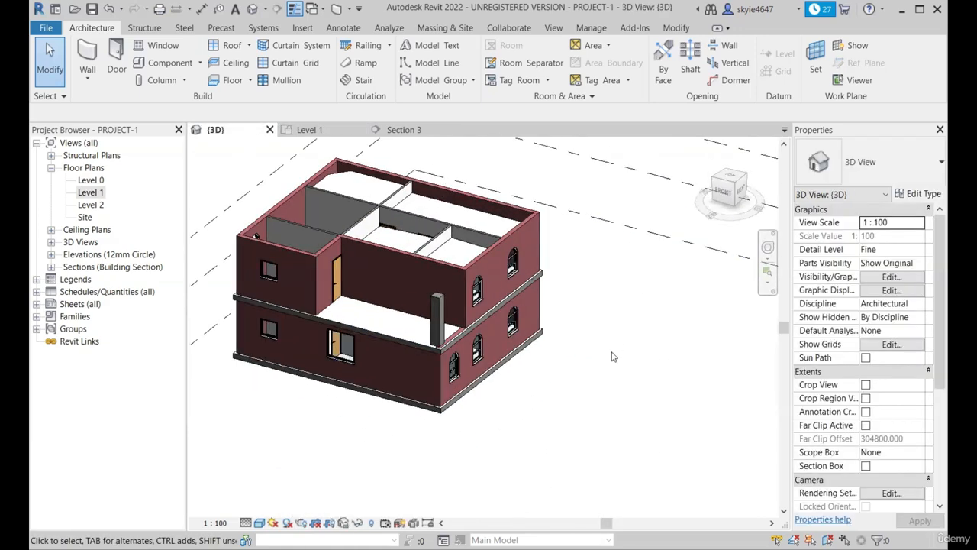
pyautogui.keyDown('shift'); pyautogui.moveTo(615, 307); pyautogui.dragTo(451, 262, button='middle'); pyautogui.keyUp('shift')
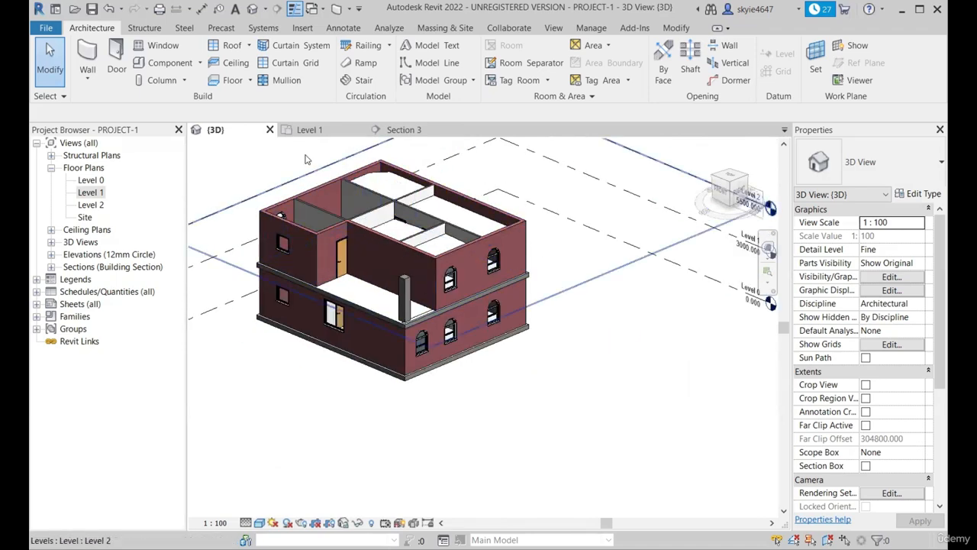
pyautogui.keyDown('shift'); pyautogui.moveTo(484, 285); pyautogui.dragTo(426, 274, button='middle'); pyautogui.keyUp('shift')
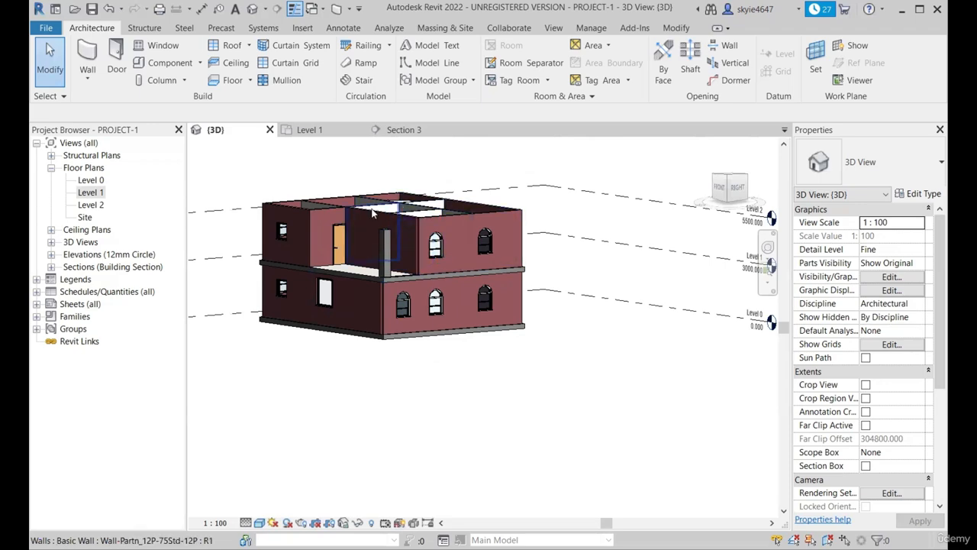
pyautogui.keyDown('shift'); pyautogui.moveTo(429, 246); pyautogui.dragTo(557, 209, button='middle'); pyautogui.keyUp('shift')
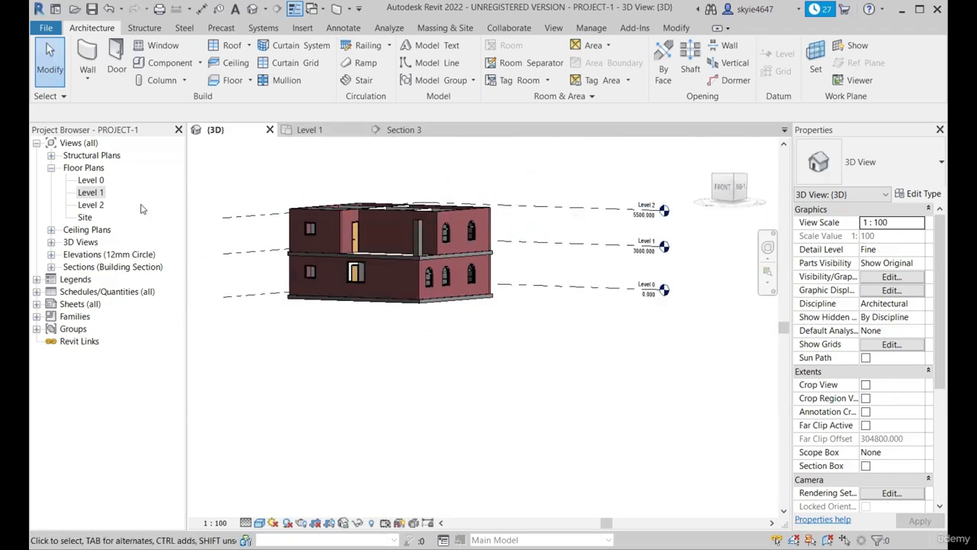
# Open the Level 2 floor plan and compare it with Level 1, ending in the Level 1 plan.
pyautogui.doubleClick(90, 205)
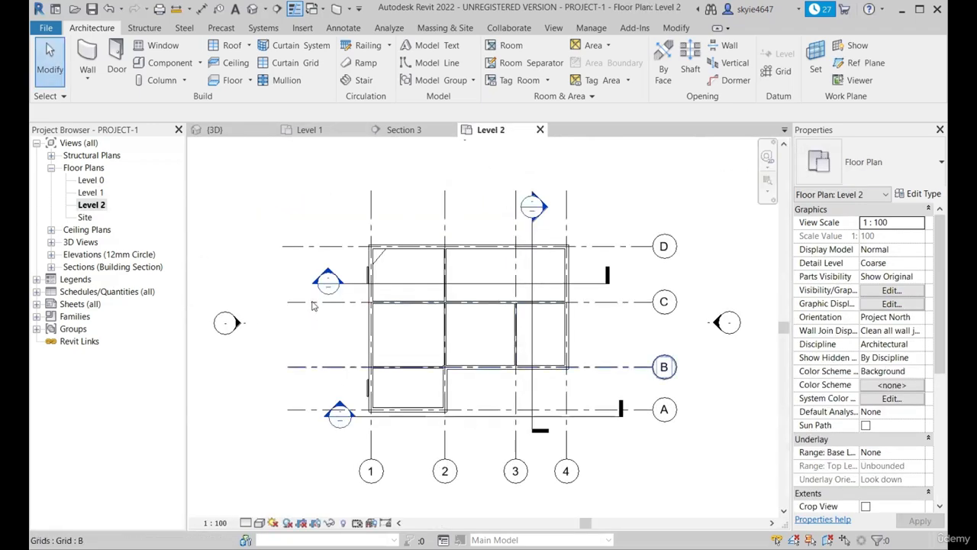
pyautogui.scroll(2, 428, 275)
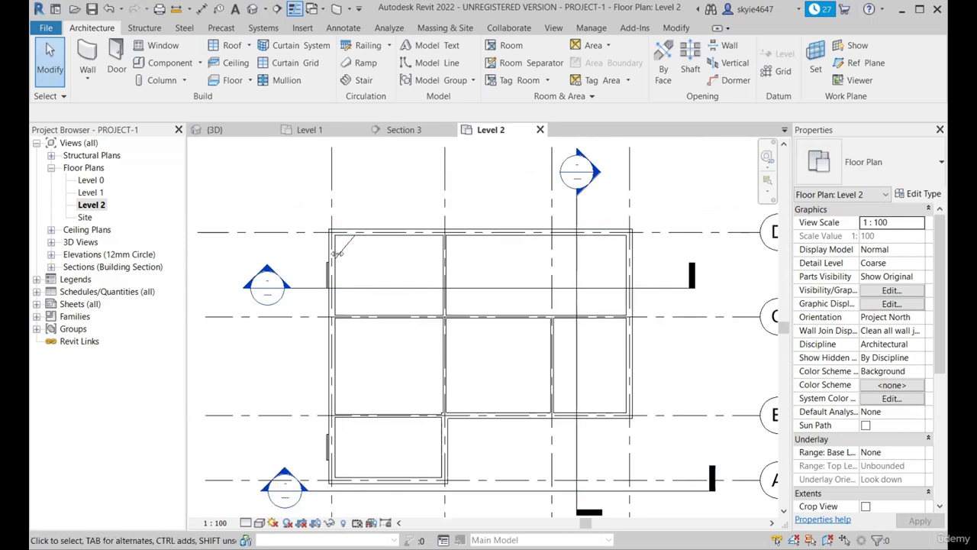
pyautogui.scroll(-1, 373, 288)
pyautogui.click(309, 130)
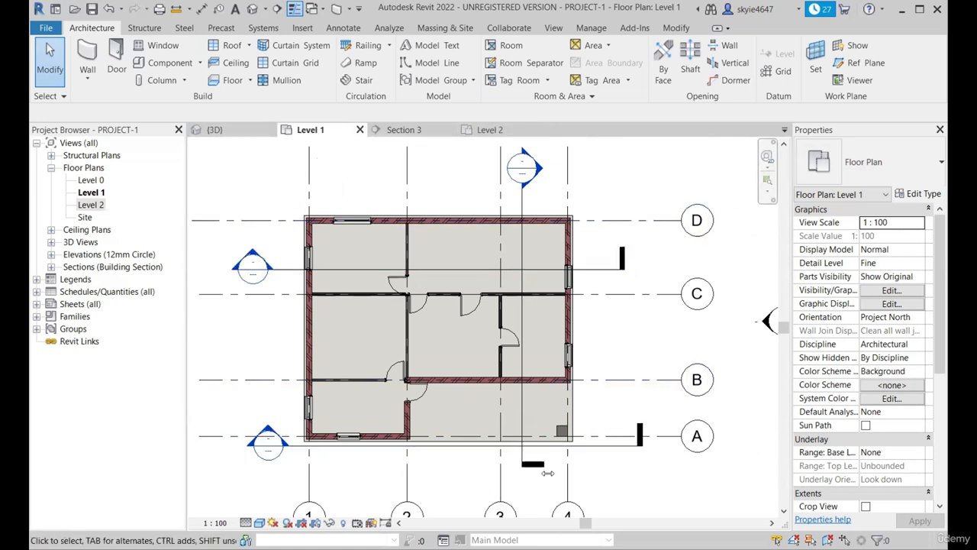
pyautogui.click(490, 130)
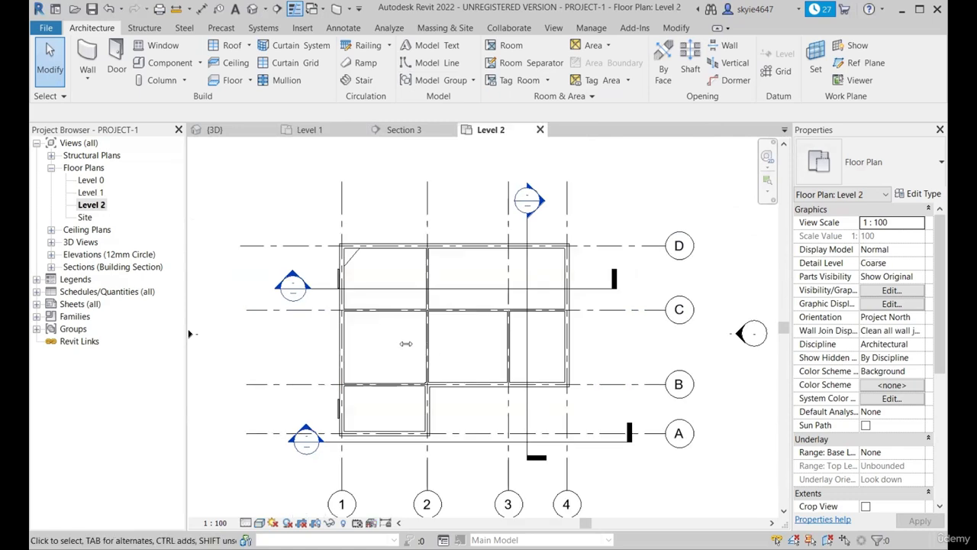
pyautogui.click(309, 130)
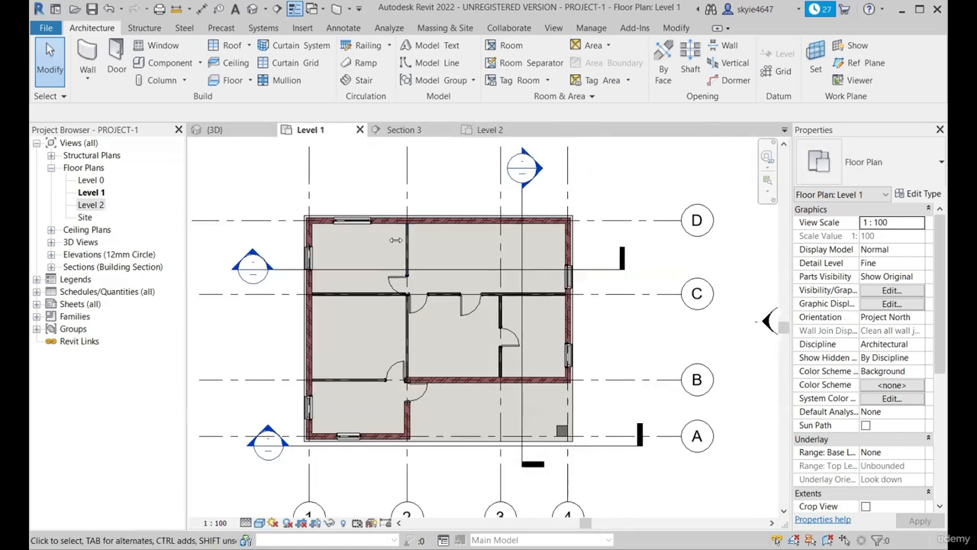
# Start a roof by footprint in the Level 1 plan using the Roof_Generic-125mm type.
pyautogui.click(248, 45)
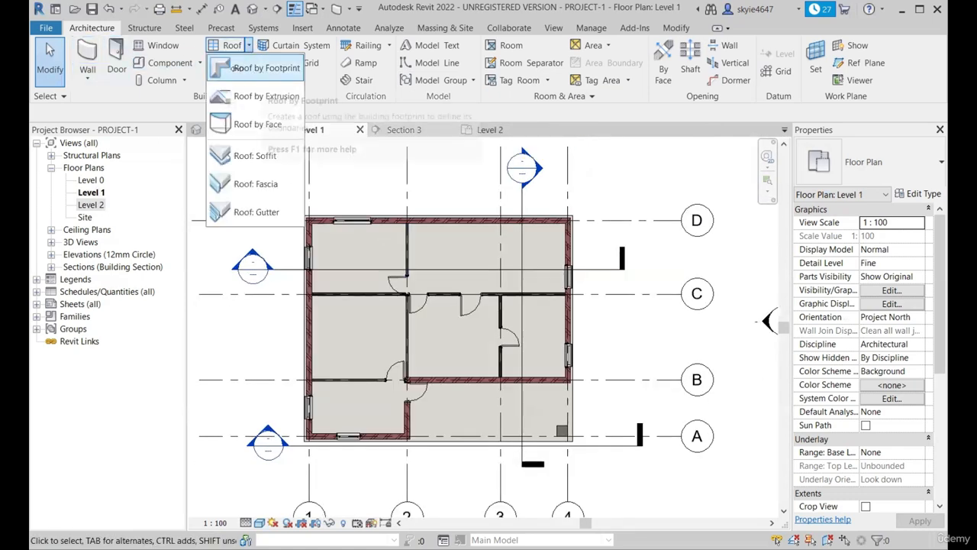
pyautogui.click(255, 69)
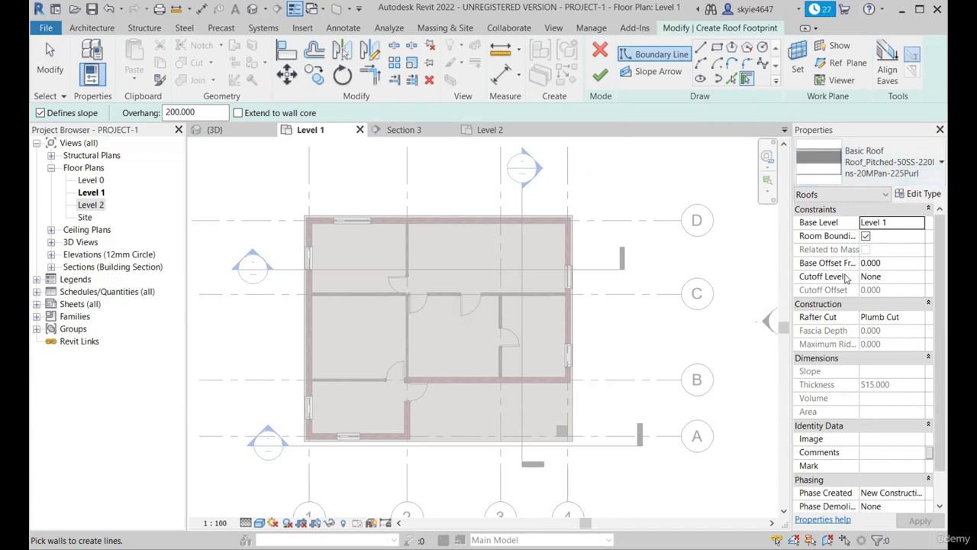
pyautogui.click(890, 183)
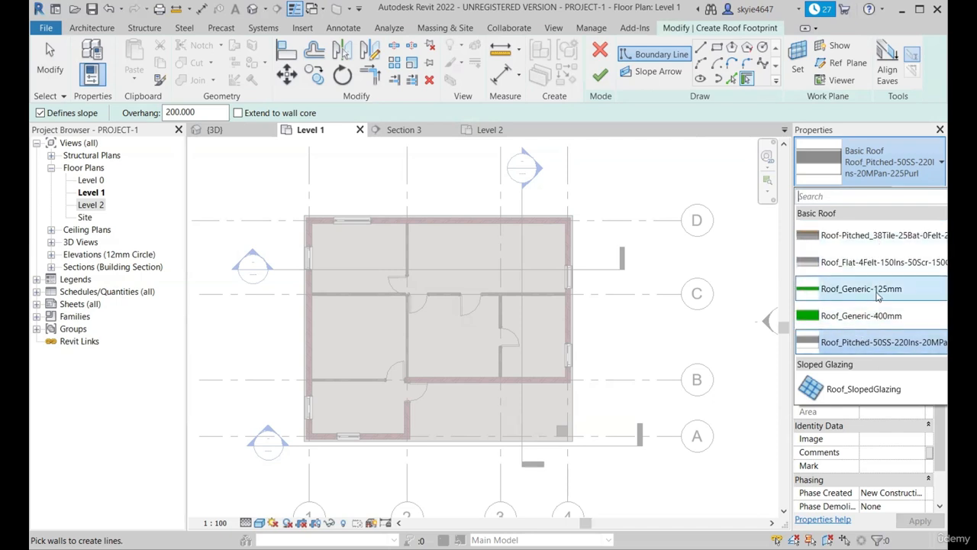
pyautogui.click(869, 296)
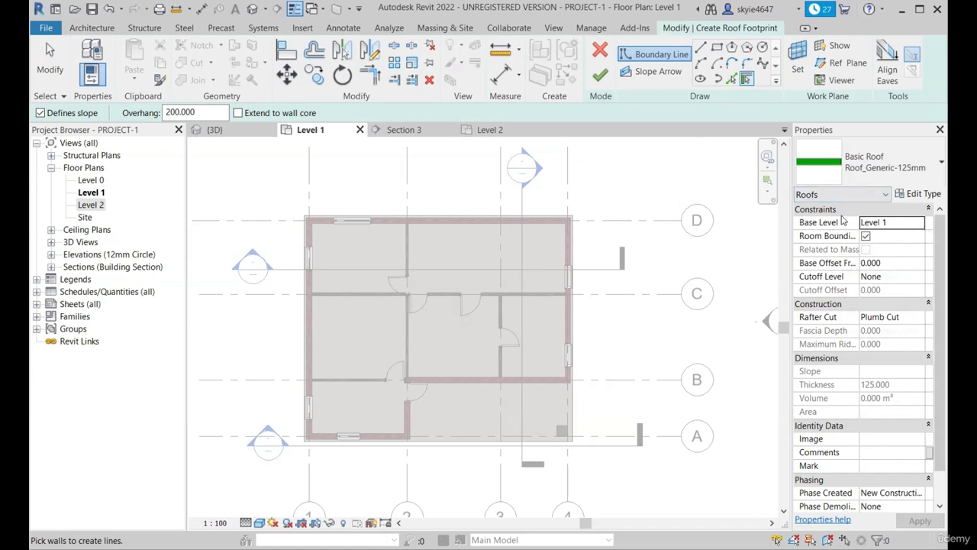
# Set the base level of the new roof to Level 2.
pyautogui.click(920, 224)
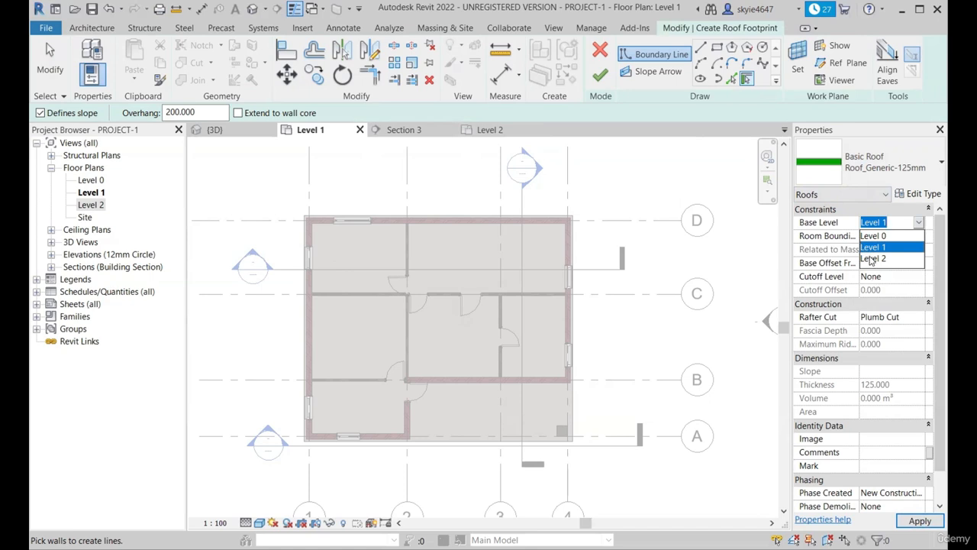
pyautogui.click(882, 259)
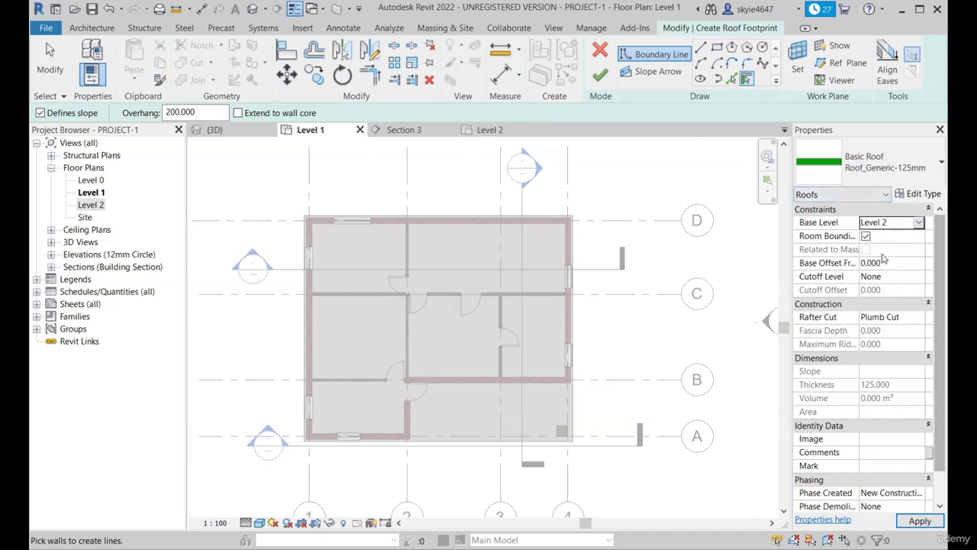
pyautogui.scroll(-1, 886, 381)
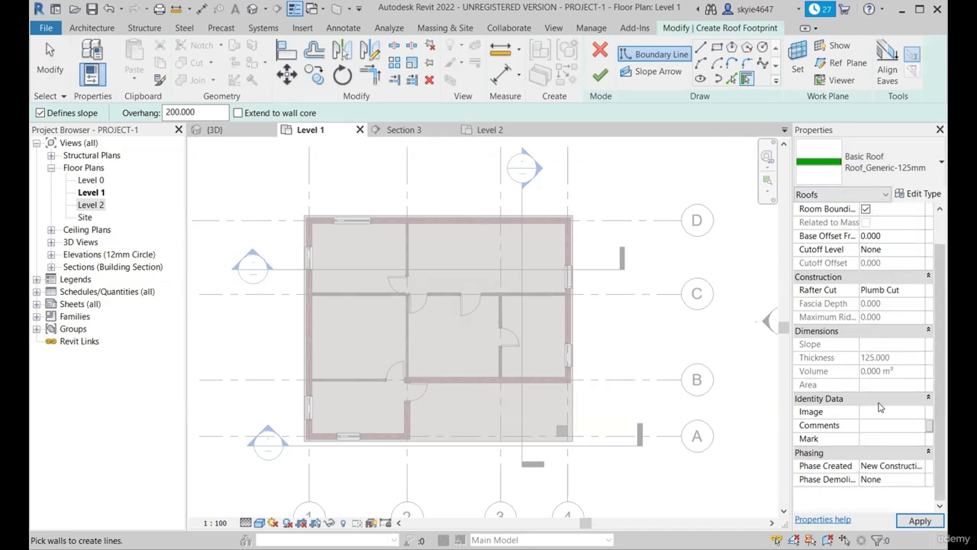
pyautogui.scroll(1, 860, 222)
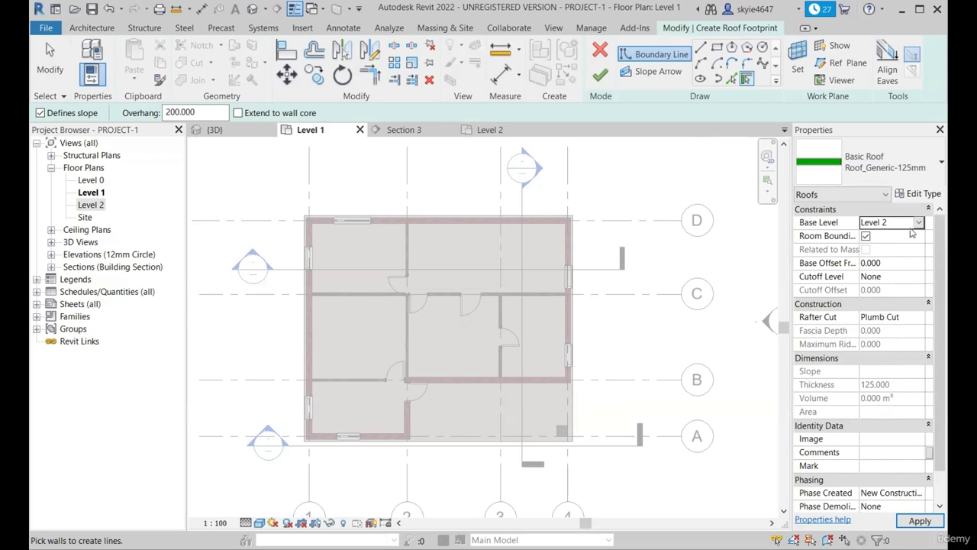
# Examine the type properties of Roof_Generic-125mm, including the family and type choices and the construction, graphics and identity parameters.
pyautogui.click(922, 194)
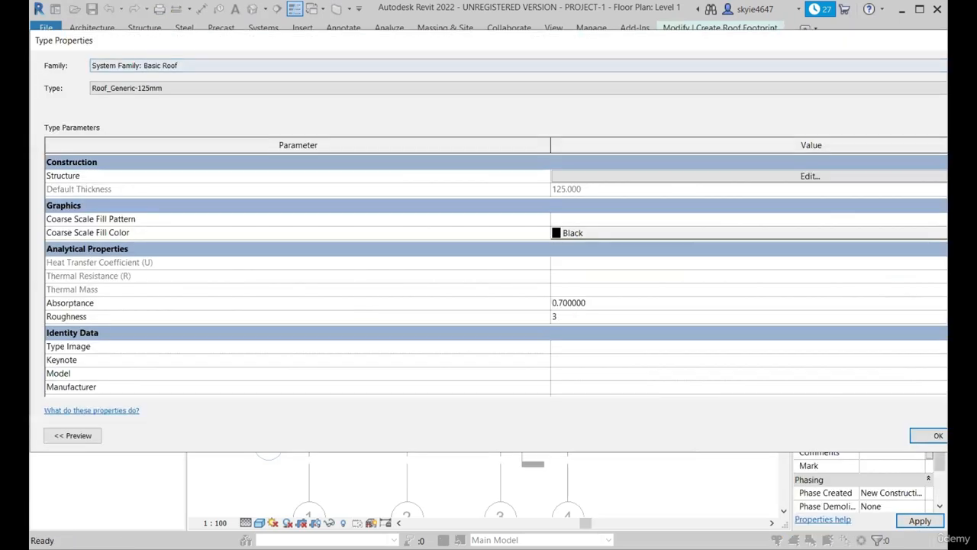
pyautogui.moveTo(489, 41); pyautogui.dragTo(433, 46)
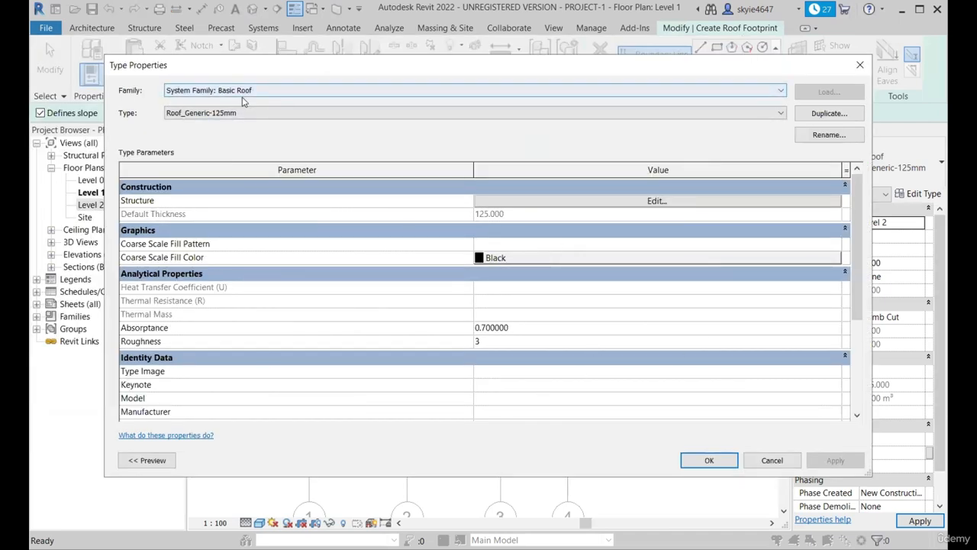
pyautogui.click(243, 91)
pyautogui.click(243, 99)
pyautogui.click(244, 113)
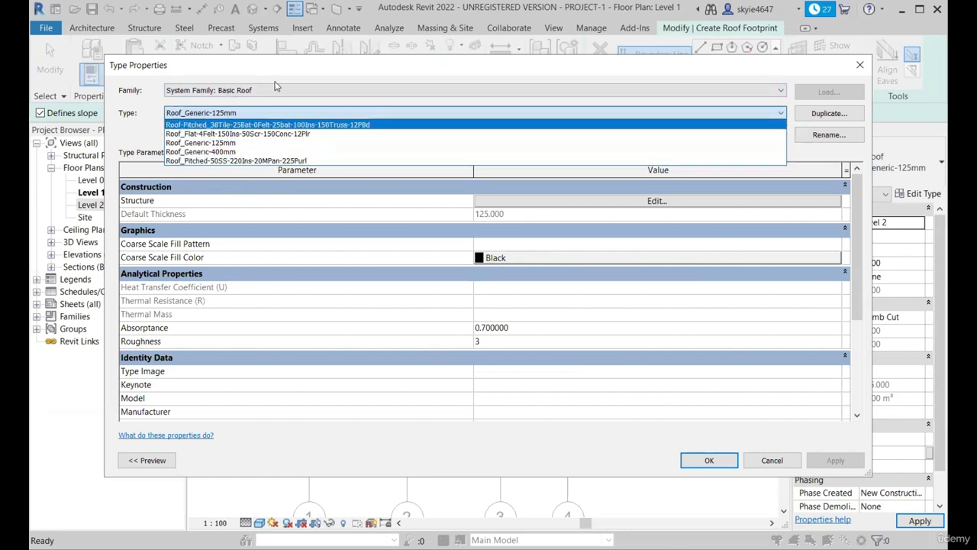
pyautogui.click(276, 86)
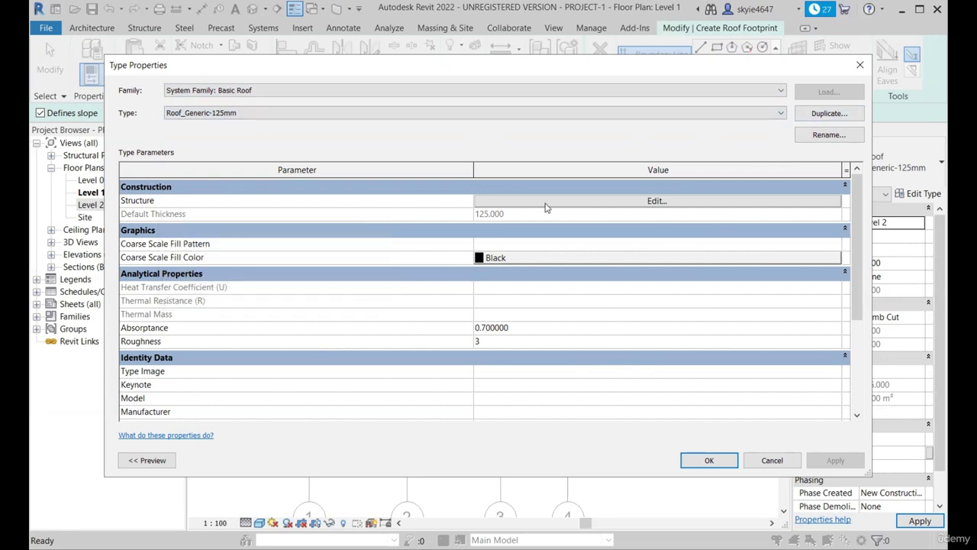
pyautogui.scroll(-3, 172, 319)
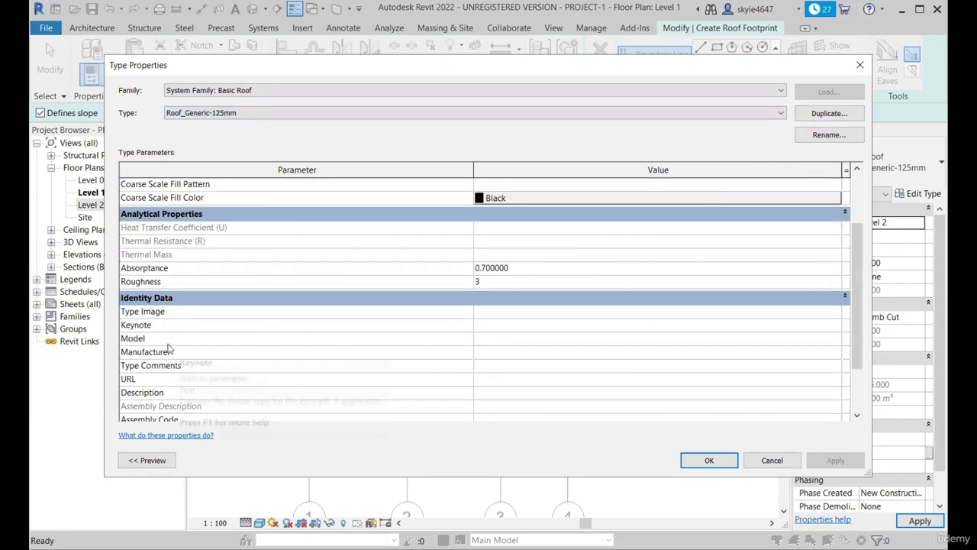
pyautogui.scroll(3, 573, 341)
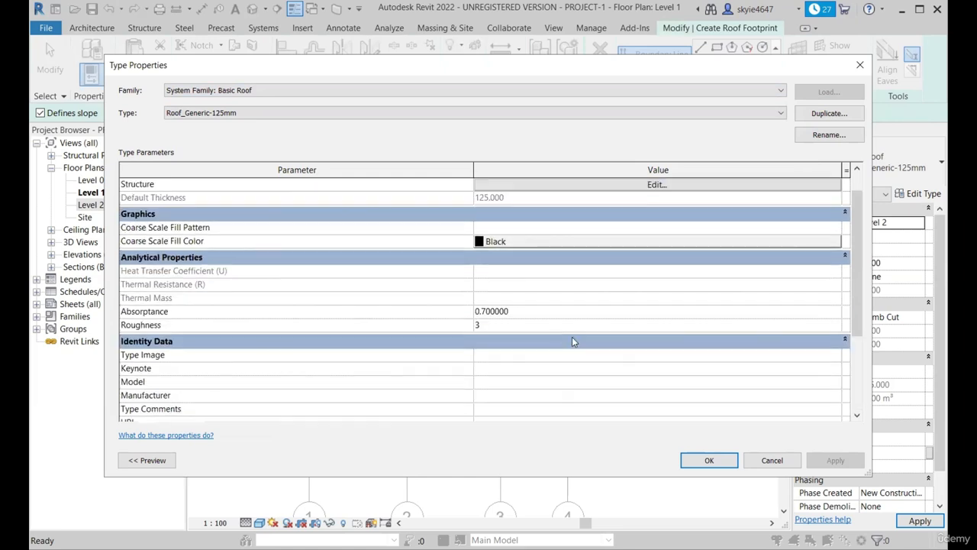
pyautogui.scroll(-3, 511, 231)
pyautogui.scroll(3, 578, 336)
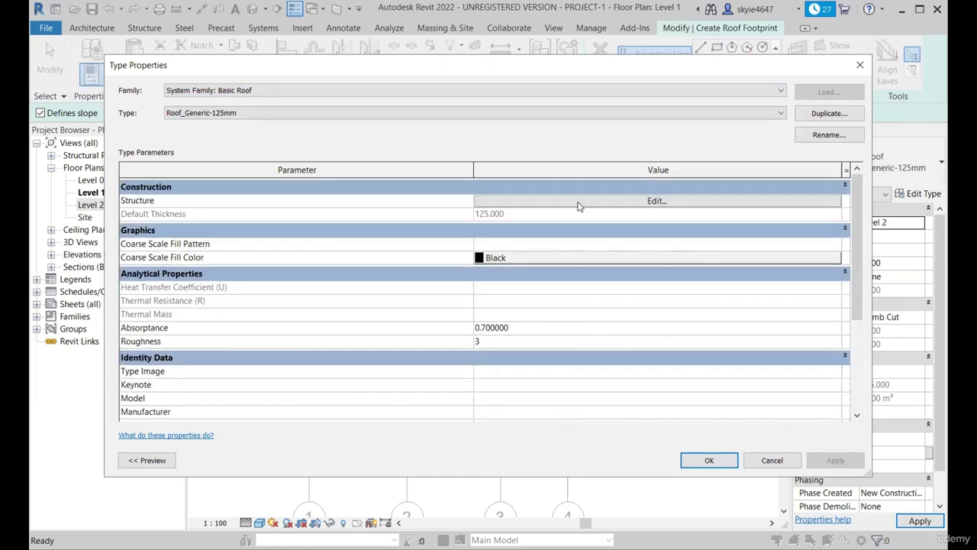
# Open the layer structure of Roof_Generic-125mm and insert two new layers into the assembly.
pyautogui.click(655, 201)
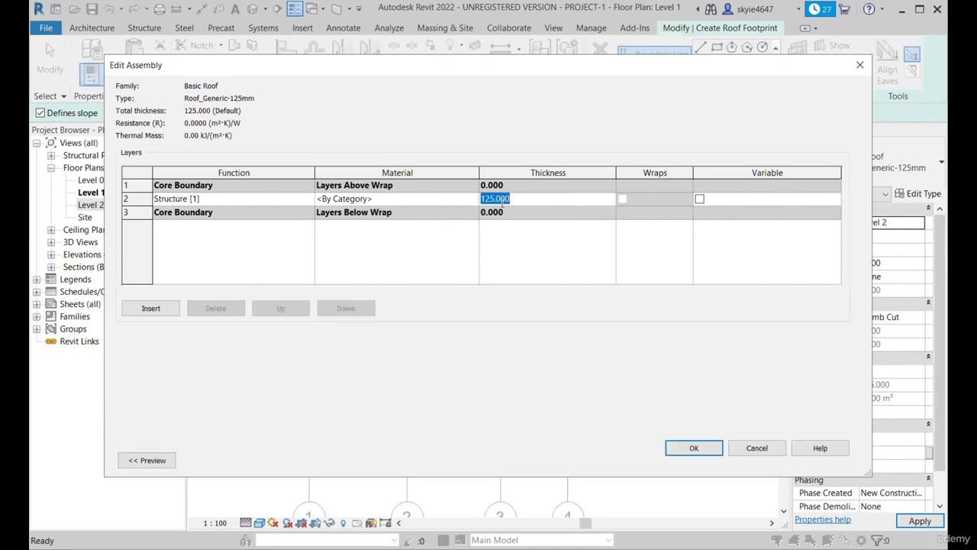
pyautogui.click(308, 199)
pyautogui.click(441, 252)
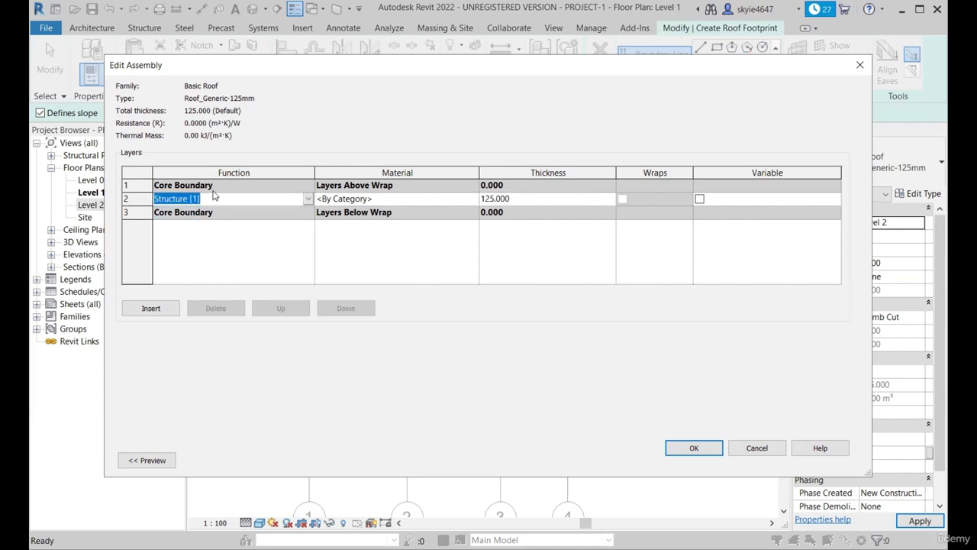
pyautogui.click(164, 311)
pyautogui.click(151, 308)
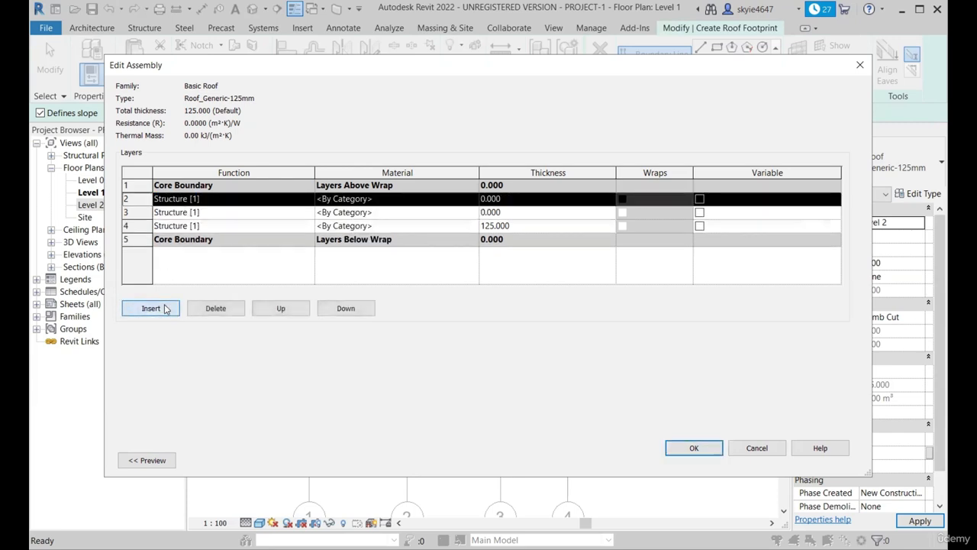
# Move one new layer above the upper core boundary and the other below the lower core boundary.
pyautogui.click(212, 215)
pyautogui.click(298, 198)
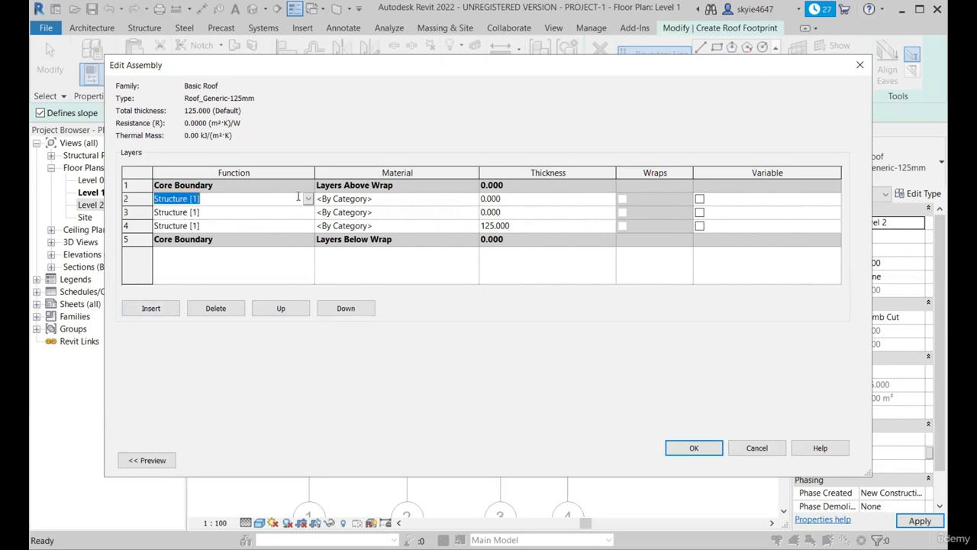
pyautogui.click(269, 307)
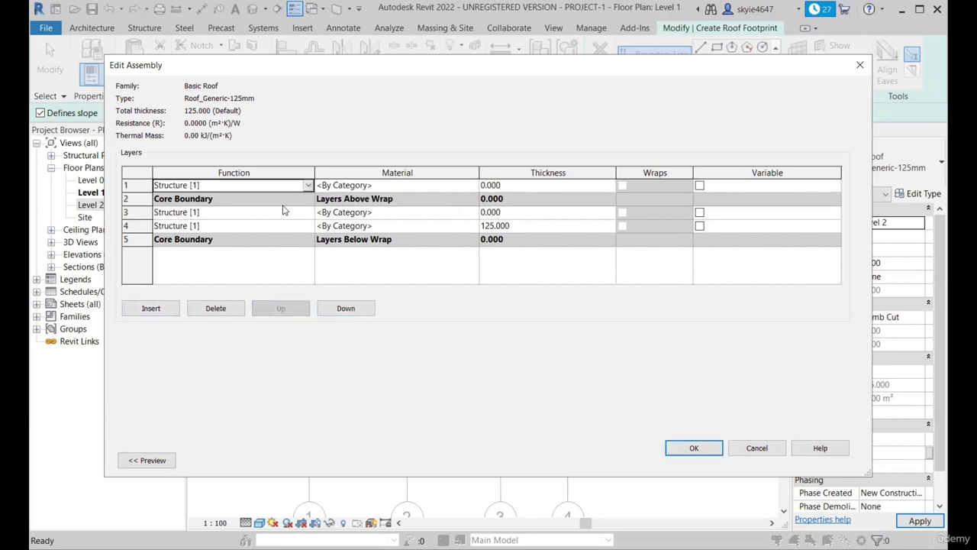
pyautogui.click(284, 212)
pyautogui.click(328, 308)
pyautogui.click(328, 308)
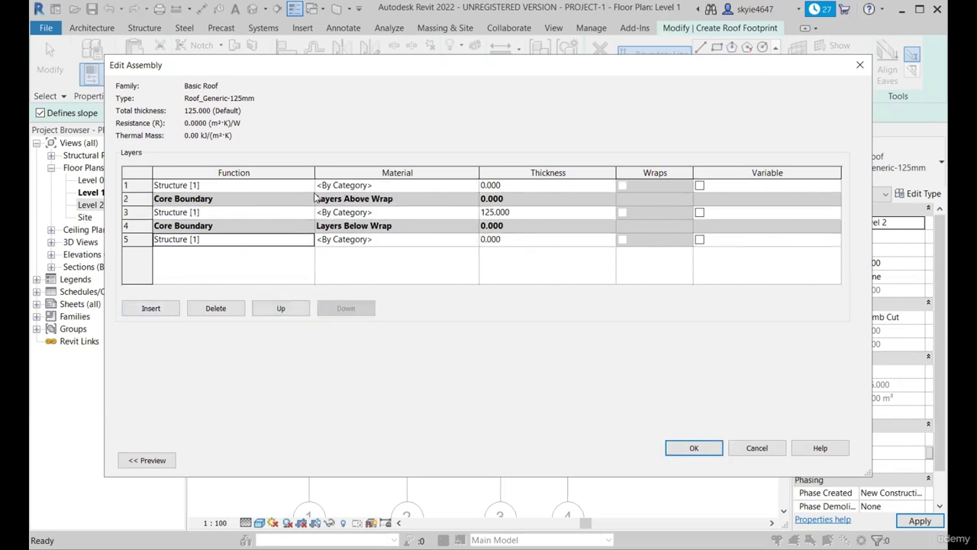
# Set the outermost upper layer's function to Finish 1 [4] and the lowest layer's function to Finish 2 [5].
pyautogui.click(308, 186)
pyautogui.click(176, 233)
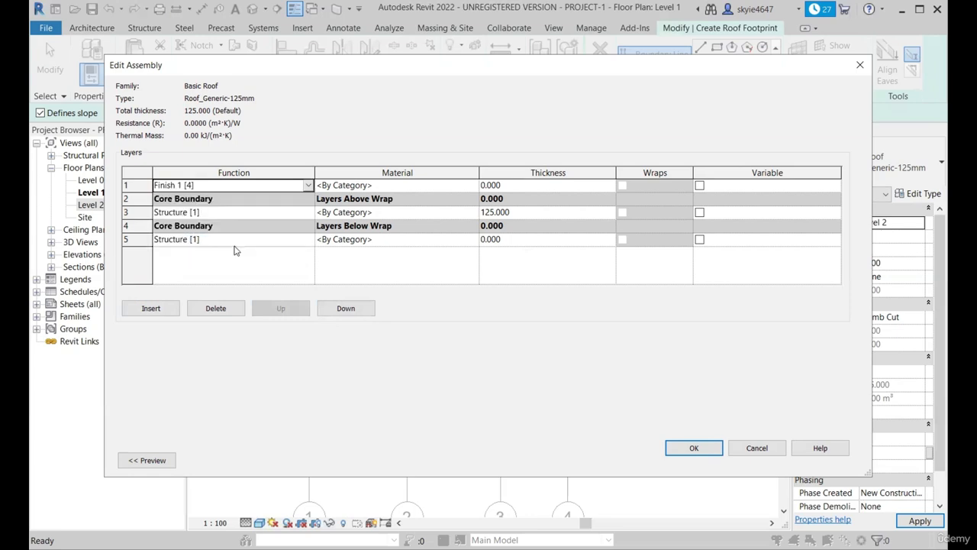
pyautogui.click(308, 241)
pyautogui.click(308, 241)
pyautogui.click(174, 298)
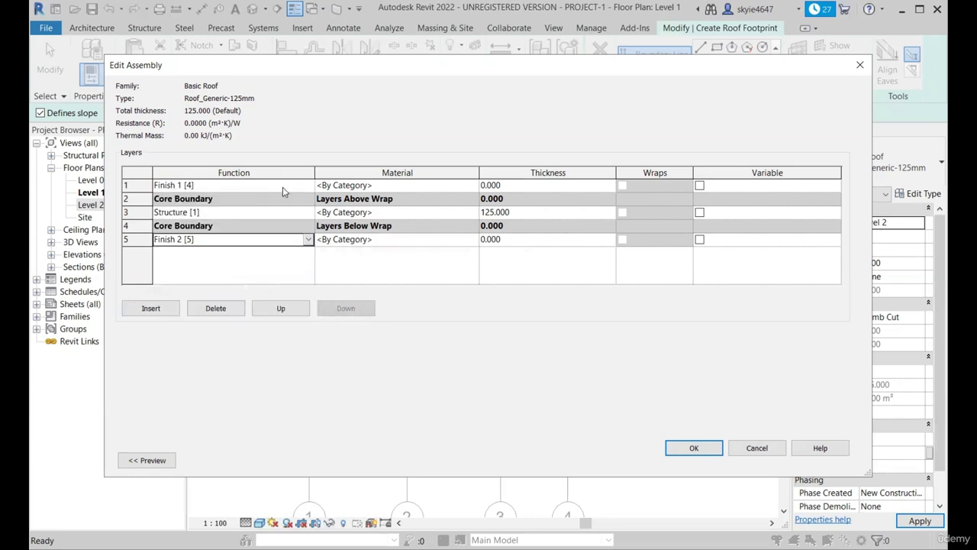
# Set the thickness of both the Finish 1 and Finish 2 layers to 5 mm.
pyautogui.click(526, 185)
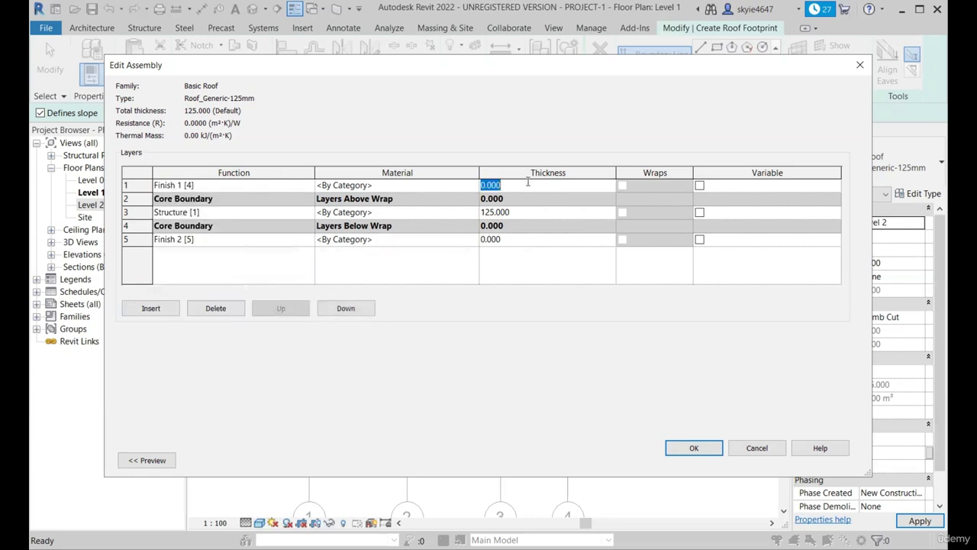
pyautogui.click(526, 241)
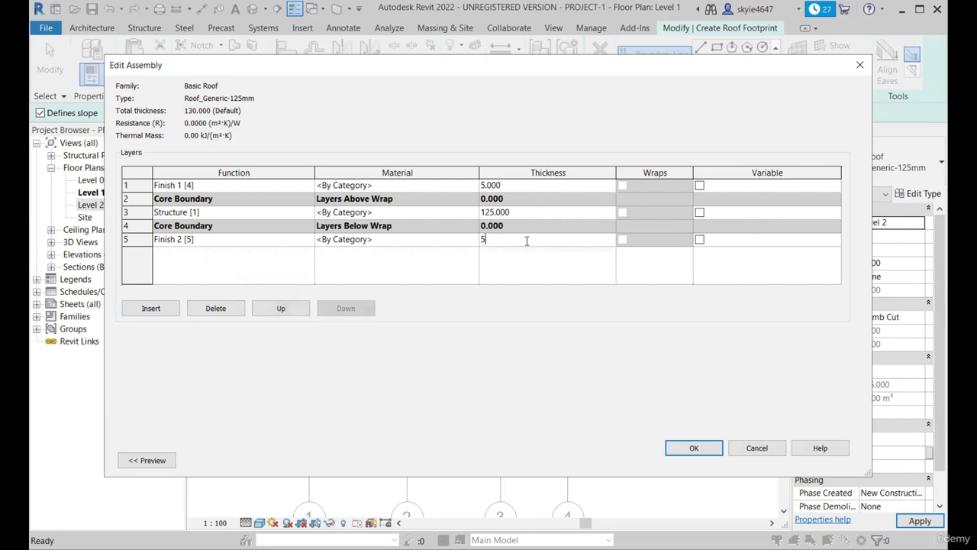
pyautogui.press('Return')
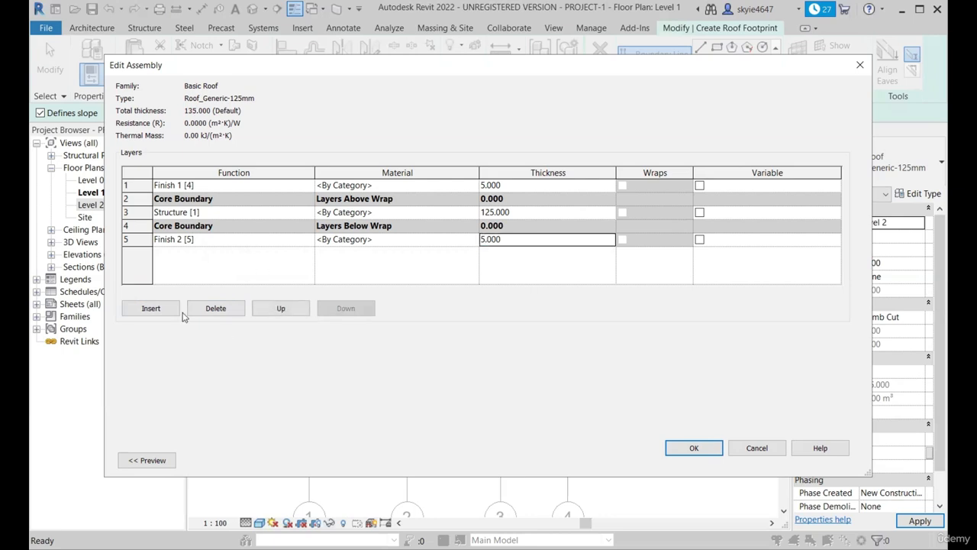
# Browse the project materials available for the structure layer without assigning one.
pyautogui.click(473, 214)
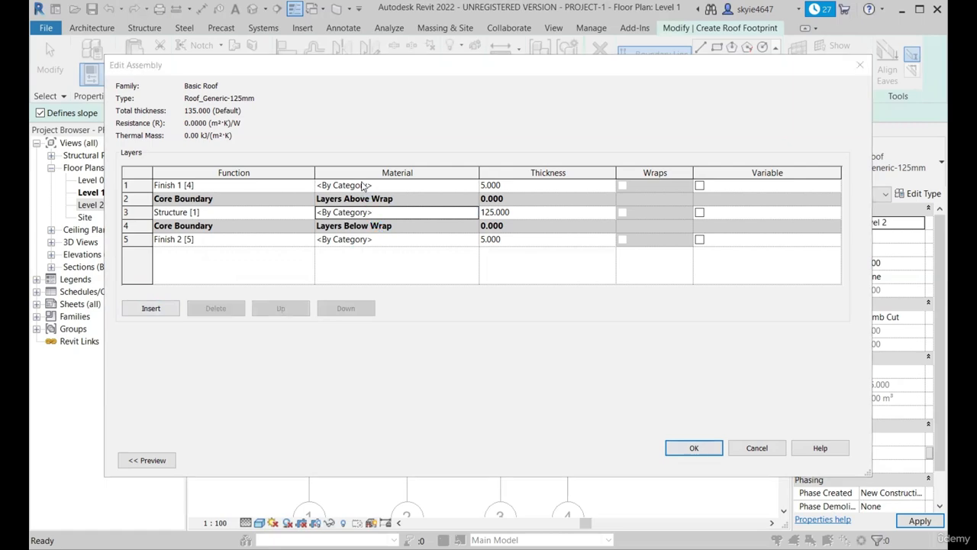
pyautogui.scroll(-3, 239, 304)
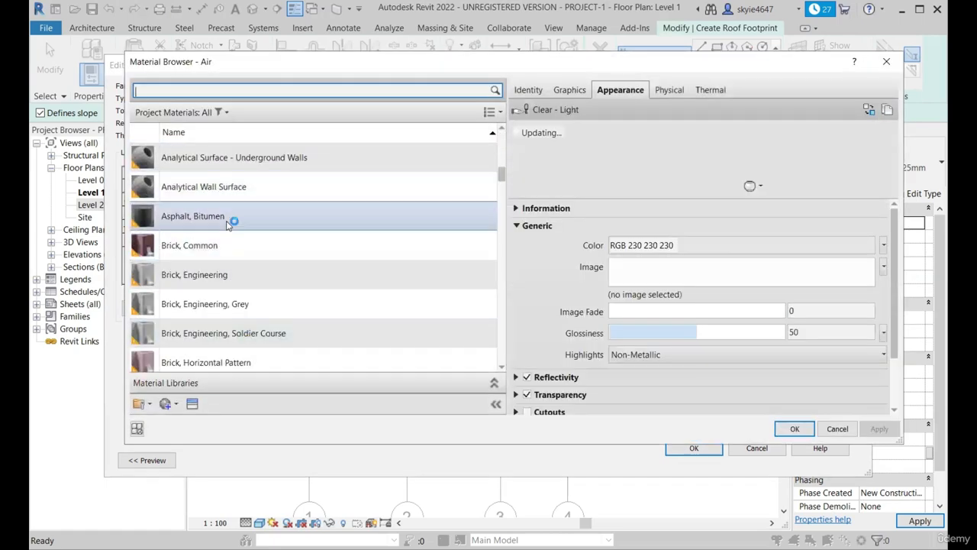
pyautogui.scroll(-3, 231, 222)
pyautogui.click(838, 429)
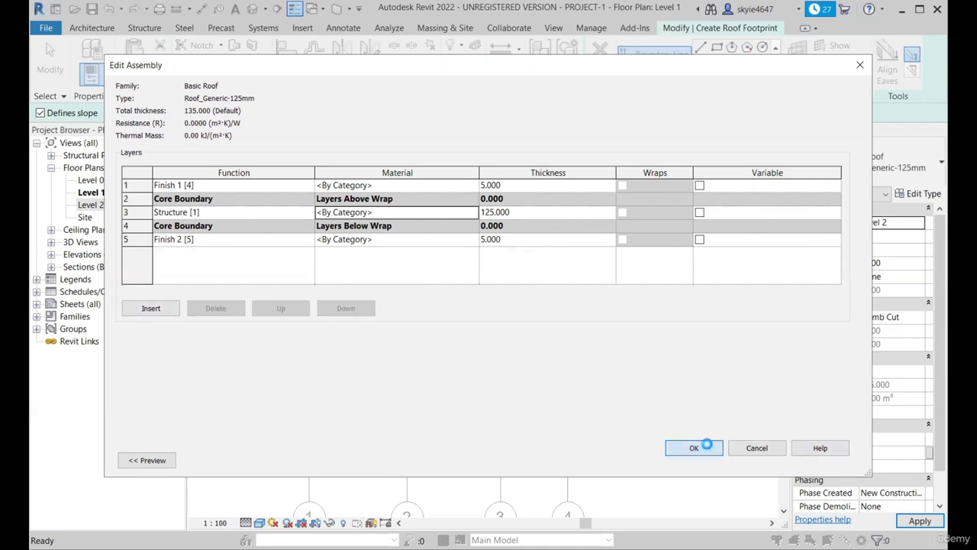
# Accept the edited layer assembly and the roof's type properties, with the section preview displayed.
pyautogui.click(694, 447)
pyautogui.click(147, 460)
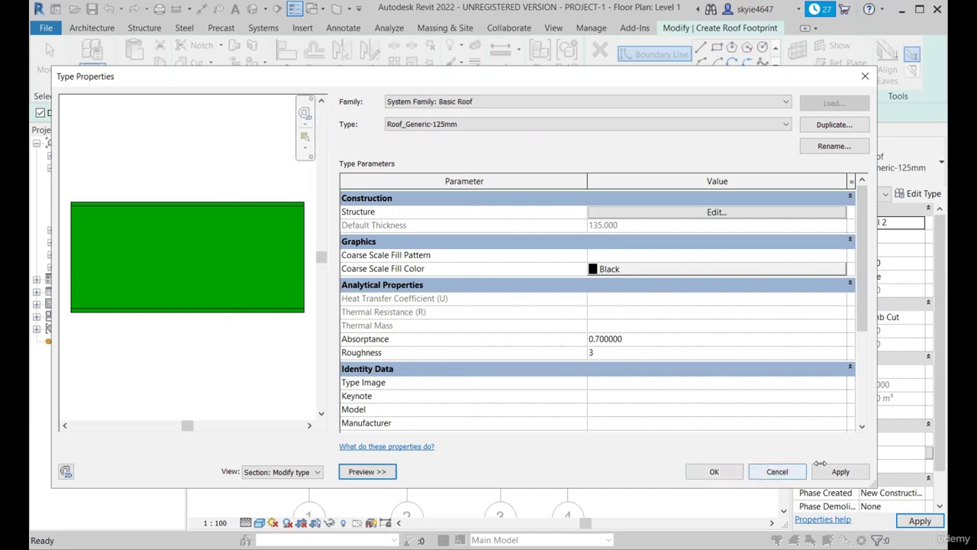
pyautogui.click(711, 470)
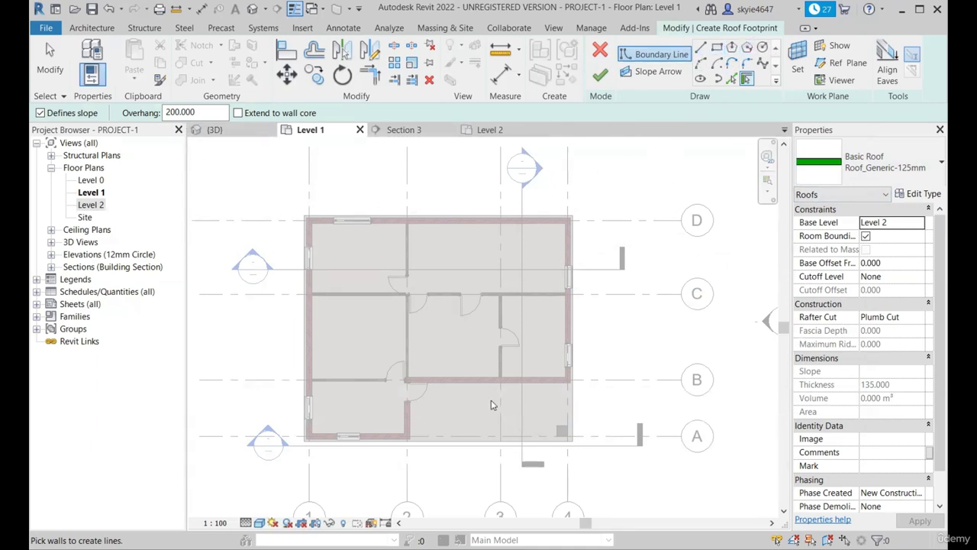
# Draw a straight roof boundary line along the outer face of the grid D wall, from the grid 1 corner to the grid 4 corner.
pyautogui.click(701, 48)
pyautogui.scroll(5, 309, 214)
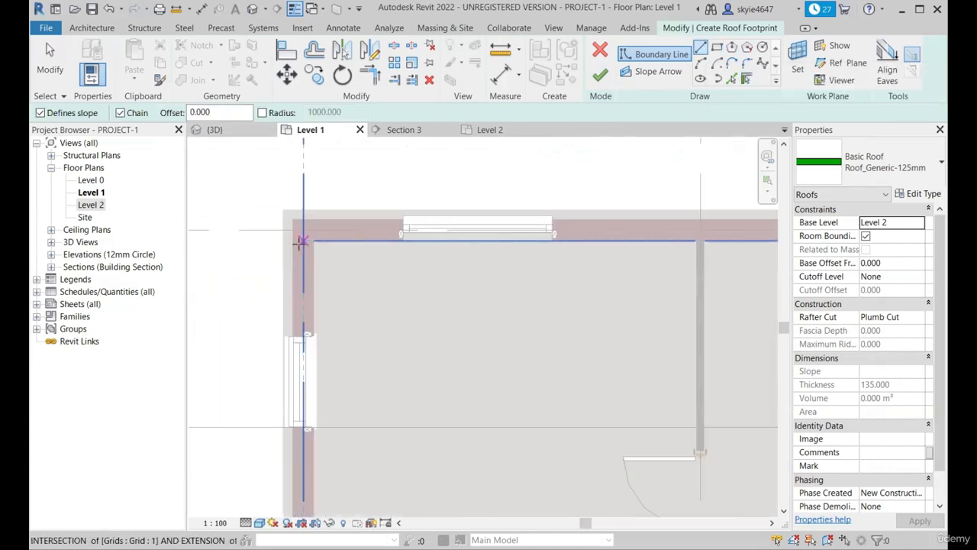
pyautogui.click(288, 203)
pyautogui.scroll(-5, 210, 202)
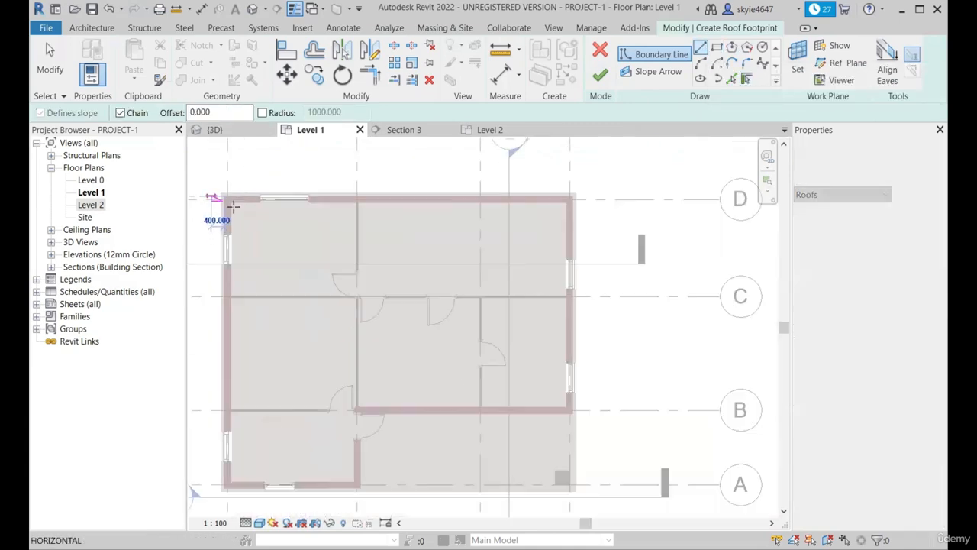
pyautogui.scroll(5, 537, 195)
pyautogui.scroll(3, 537, 194)
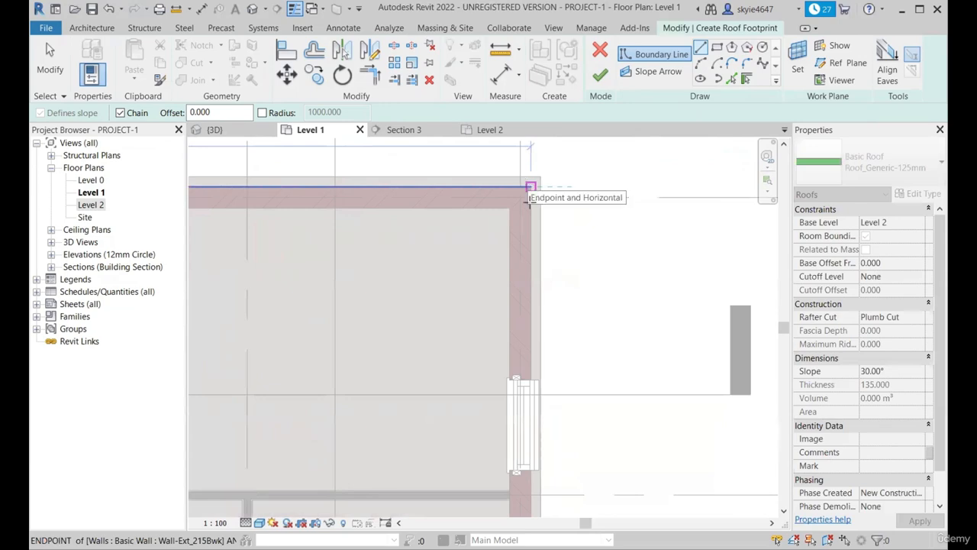
pyautogui.scroll(-1, 550, 190)
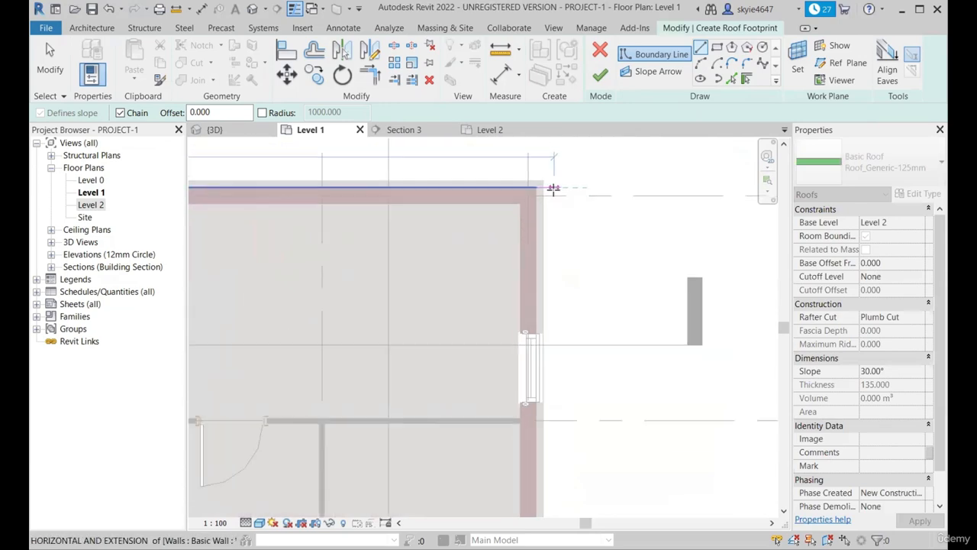
pyautogui.scroll(1, 536, 188)
pyautogui.click(536, 186)
# Continue the roof boundary along the outer face of the grid 4 wall to its outer corner at grid B.
pyautogui.scroll(-6, 580, 221)
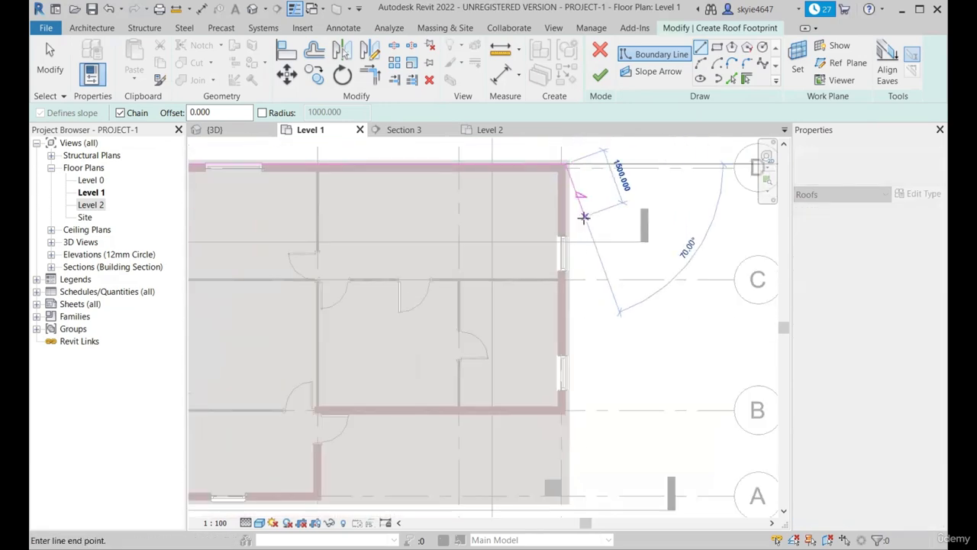
pyautogui.scroll(5, 576, 394)
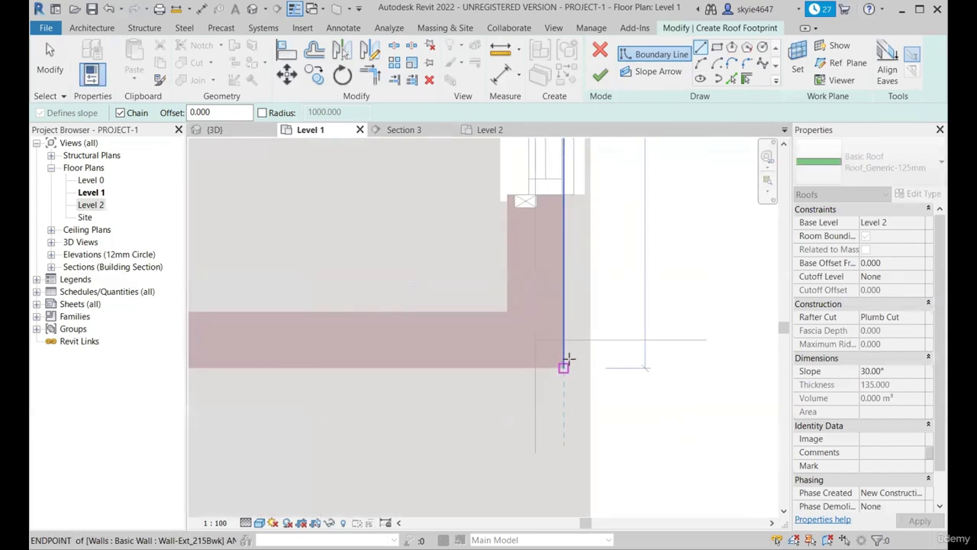
pyautogui.scroll(-5, 565, 366)
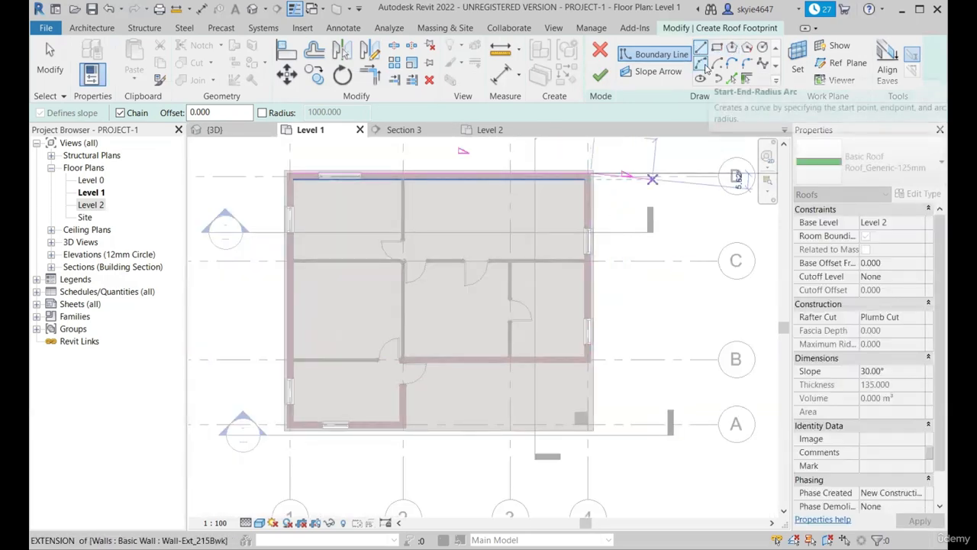
pyautogui.scroll(2, 593, 394)
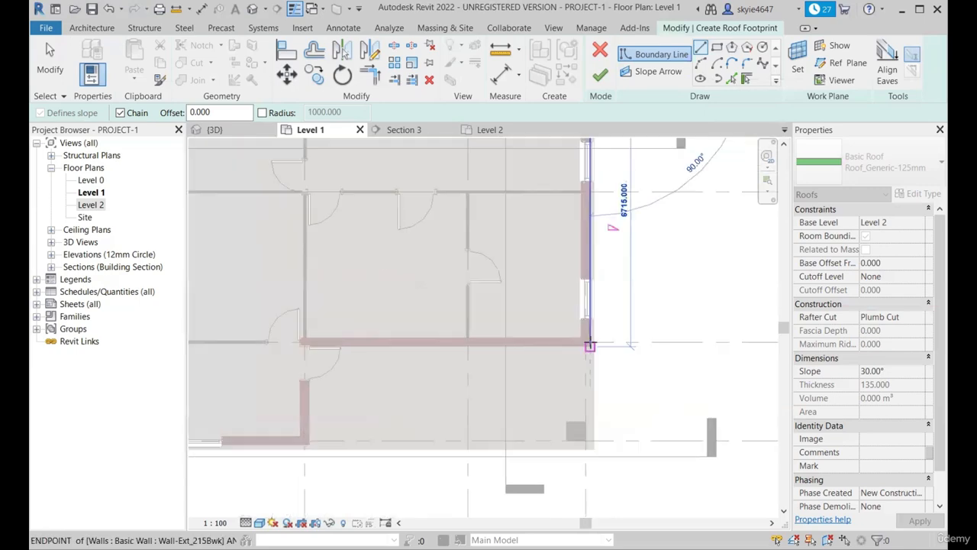
pyautogui.click(589, 341)
pyautogui.press('Escape')
# Draw an outward-bulging start-end-radius arc of about 1510 mm radius from the grid 4/B wall corner to the outer corner of the column at grid A.
pyautogui.scroll(2, 598, 344)
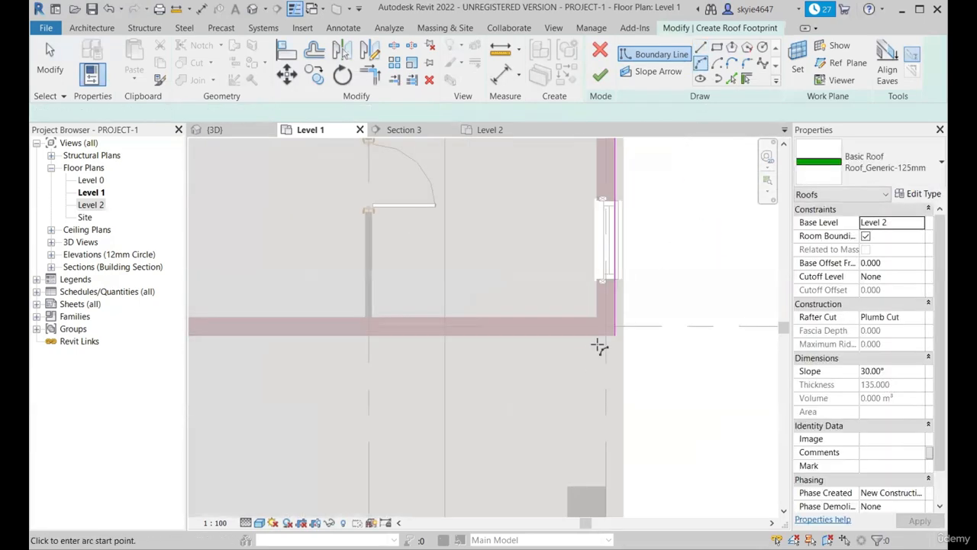
pyautogui.click(619, 330)
pyautogui.scroll(-2, 620, 464)
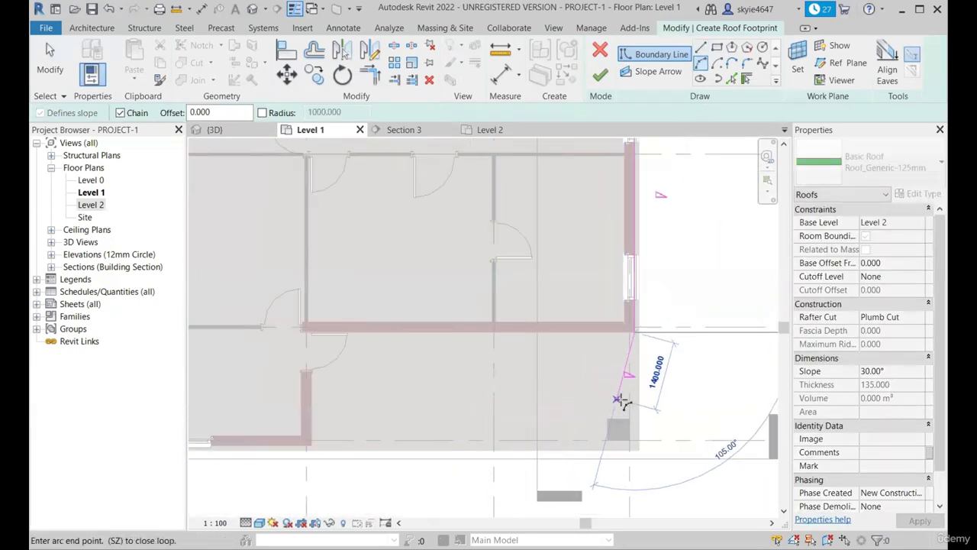
pyautogui.scroll(3, 646, 465)
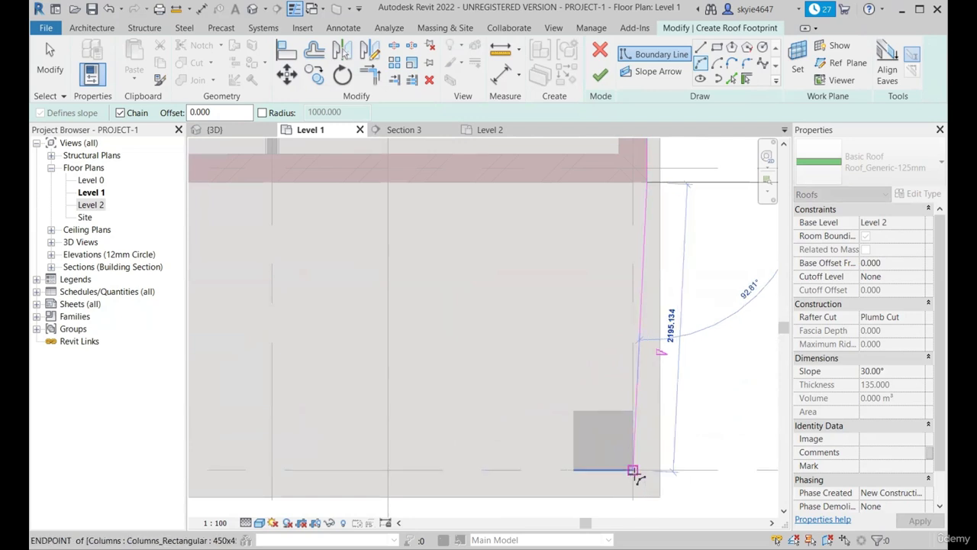
pyautogui.click(633, 468)
pyautogui.scroll(-2, 666, 349)
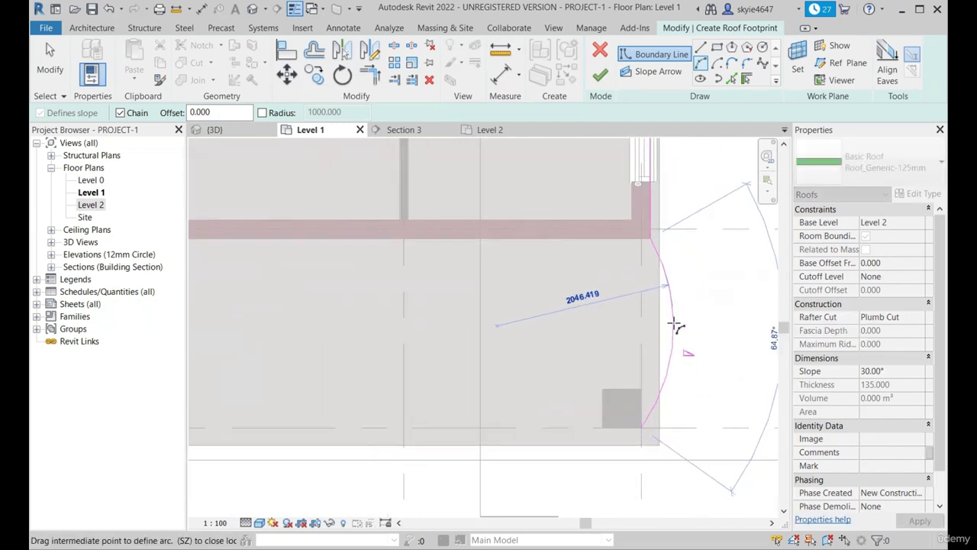
pyautogui.click(688, 334)
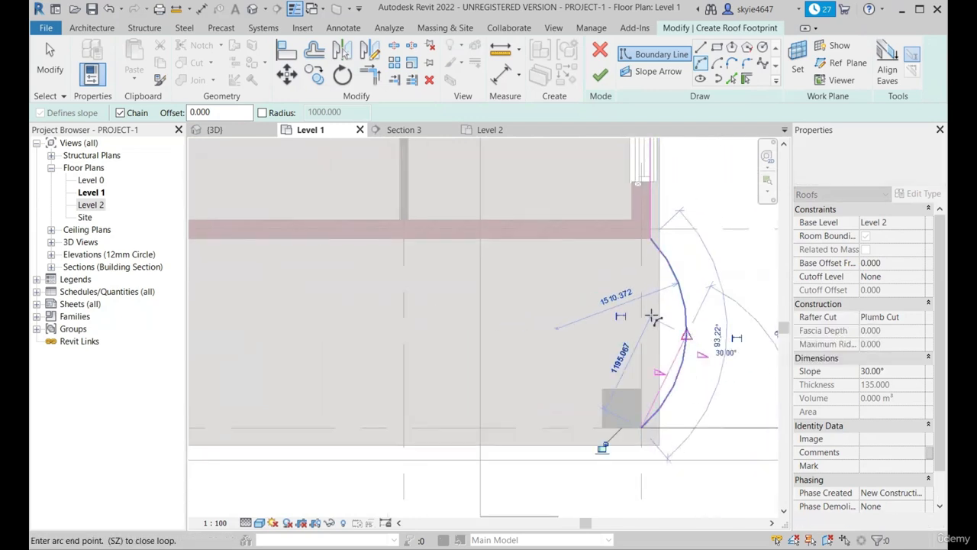
pyautogui.scroll(-2, 650, 316)
pyautogui.press('Escape')
pyautogui.press('Escape')
# Draw a straight boundary line from the column's outer corner along grid A to the outer face of the wall at grid 2.
pyautogui.click(700, 46)
pyautogui.scroll(2, 628, 371)
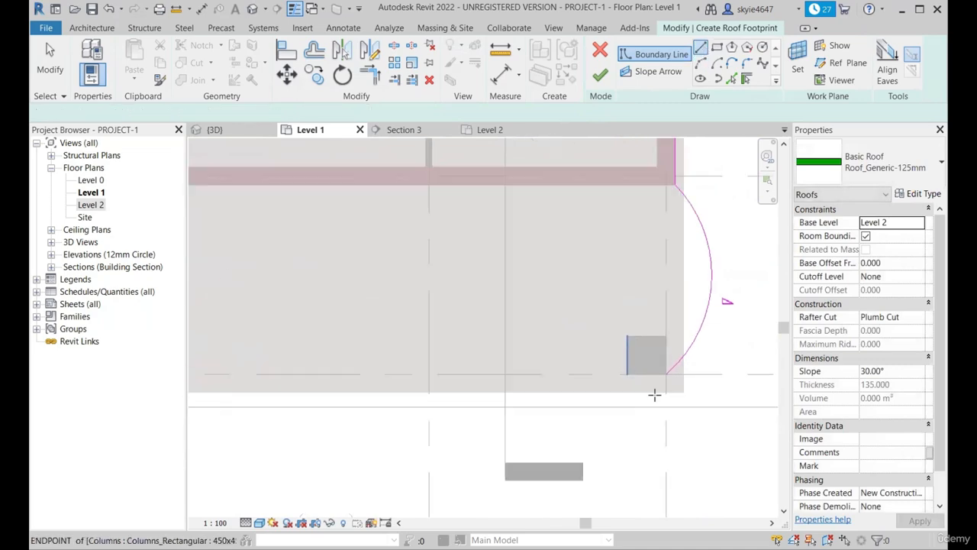
pyautogui.click(665, 374)
pyautogui.scroll(-2, 701, 385)
pyautogui.moveTo(257, 379); pyautogui.dragTo(408, 381, button='middle')
pyautogui.scroll(3, 413, 382)
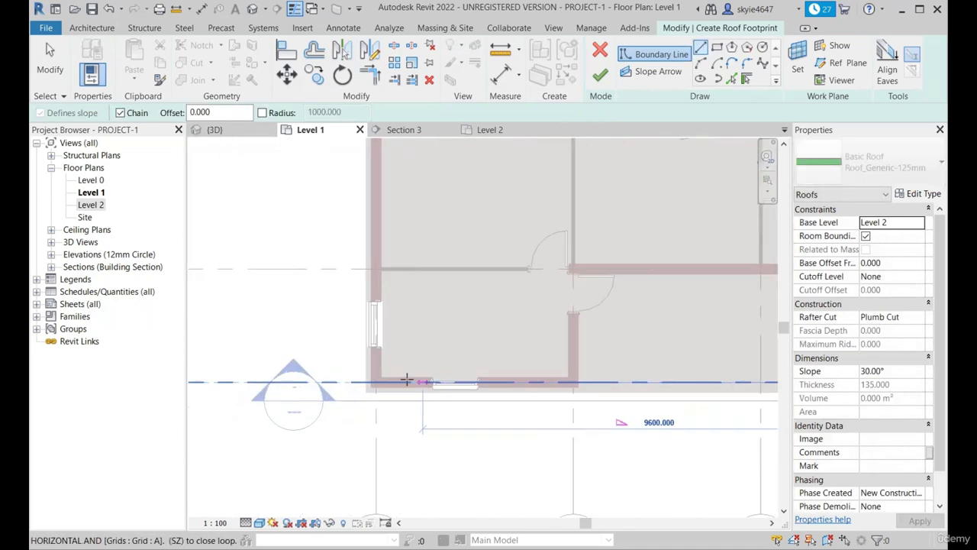
pyautogui.scroll(3, 506, 381)
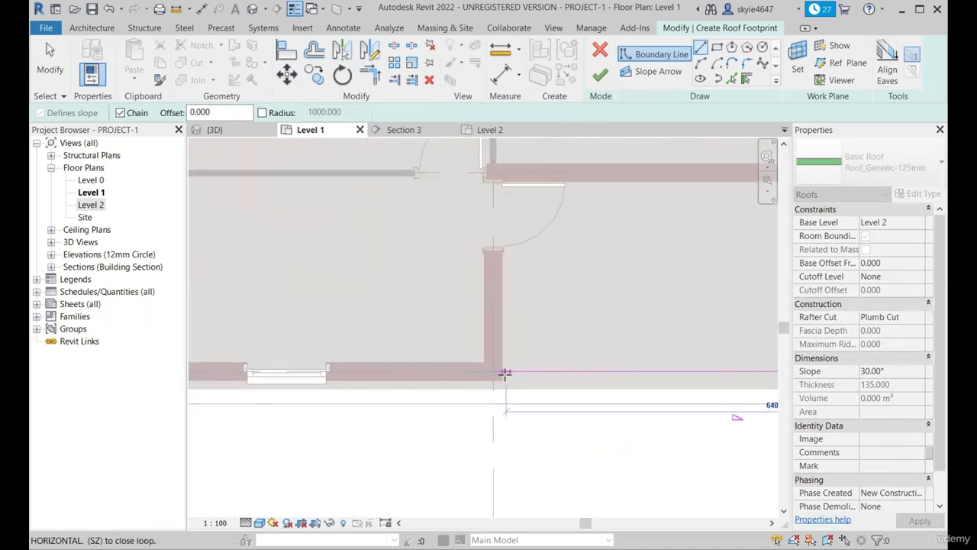
pyautogui.scroll(2, 506, 368)
pyautogui.click(509, 372)
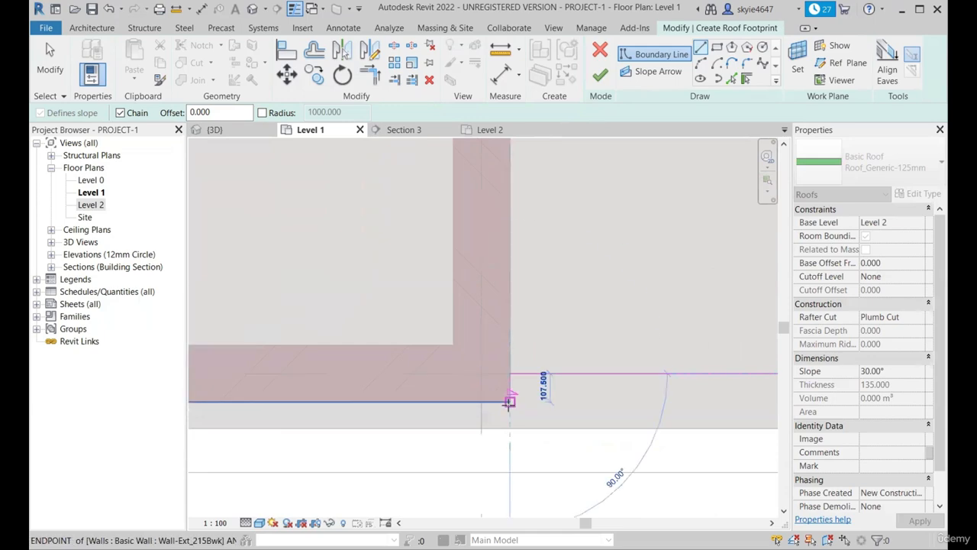
# Close the roof boundary with straight lines along the outer faces of the grid A and grid 1 walls, ending at the grid 1/D corner.
pyautogui.scroll(-4, 508, 399)
pyautogui.scroll(-5, 309, 458)
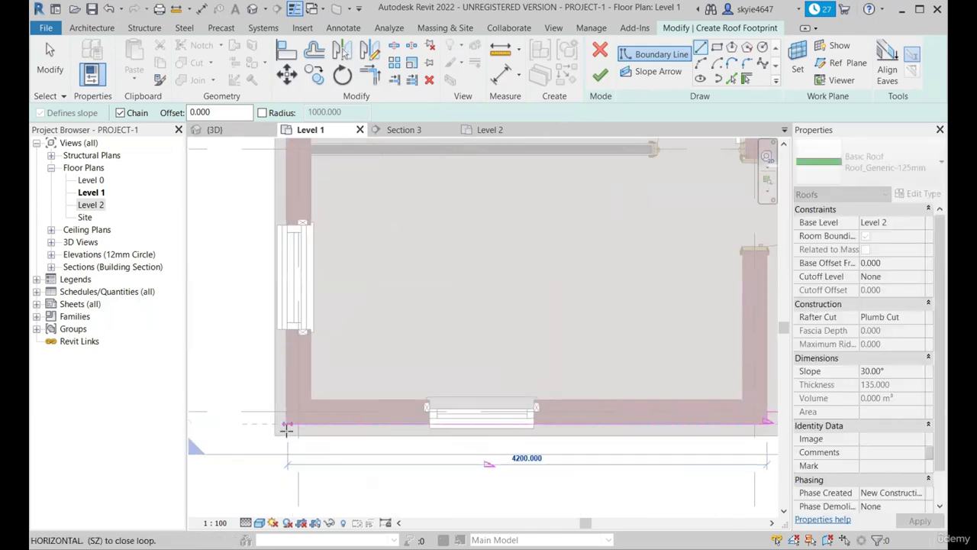
pyautogui.scroll(4, 319, 290)
pyautogui.scroll(-1, 320, 290)
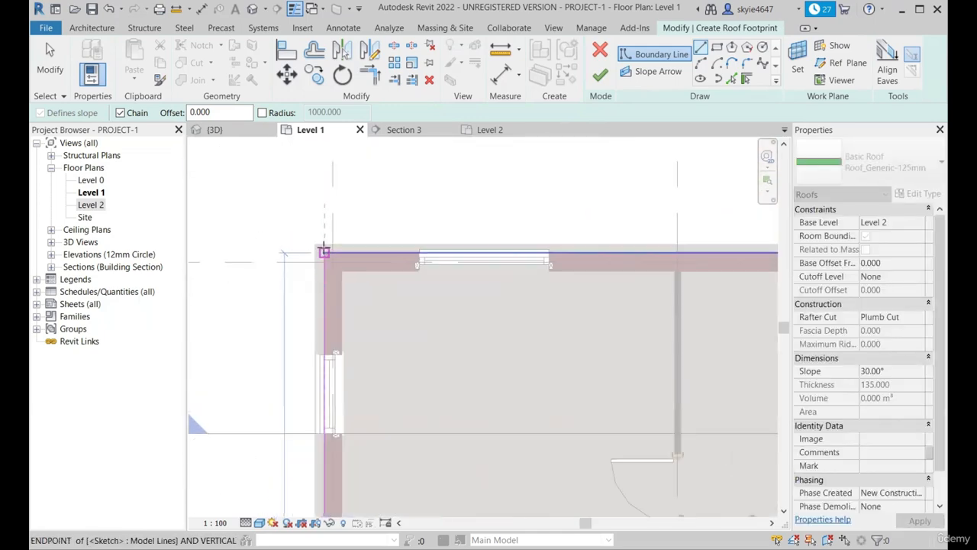
pyautogui.click(319, 290)
# End the boundary line drawing and finish the roof footprint sketch.
pyautogui.scroll(-1, 319, 290)
pyautogui.scroll(-2, 386, 251)
pyautogui.press('Escape')
pyautogui.press('Escape')
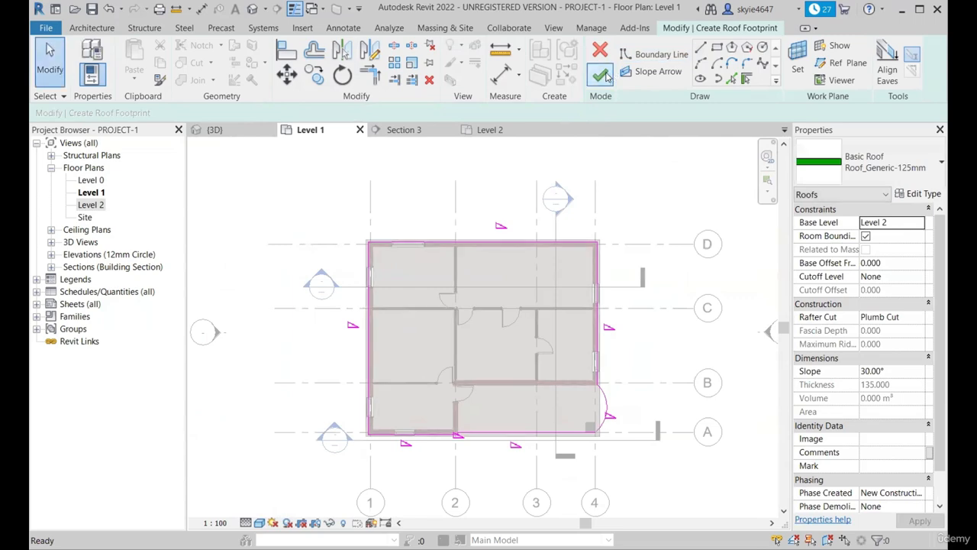
pyautogui.click(601, 75)
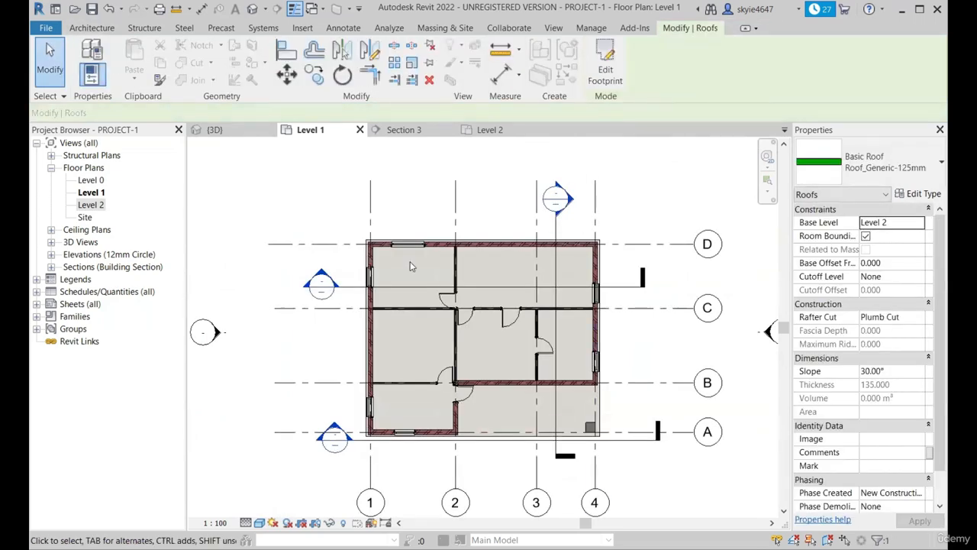
# Examine the new hip roof in the 3D view from several sides, including how it meets the walls and the column.
pyautogui.click(259, 136)
pyautogui.keyDown('shift'); pyautogui.moveTo(547, 307); pyautogui.dragTo(403, 335, button='middle'); pyautogui.keyUp('shift')
pyautogui.scroll(3, 512, 327)
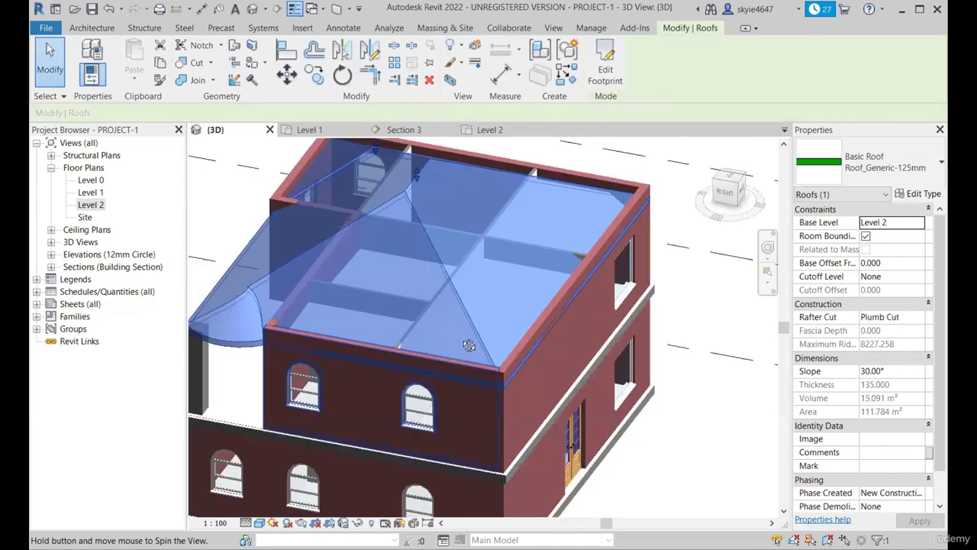
pyautogui.keyDown('shift'); pyautogui.moveTo(514, 347); pyautogui.dragTo(331, 268, button='middle'); pyautogui.keyUp('shift')
pyautogui.scroll(-3, 331, 268)
pyautogui.keyDown('shift'); pyautogui.moveTo(512, 263); pyautogui.dragTo(389, 242, button='middle'); pyautogui.keyUp('shift')
pyautogui.moveTo(327, 188); pyautogui.dragTo(379, 200, button='middle')
pyautogui.scroll(2, 515, 293)
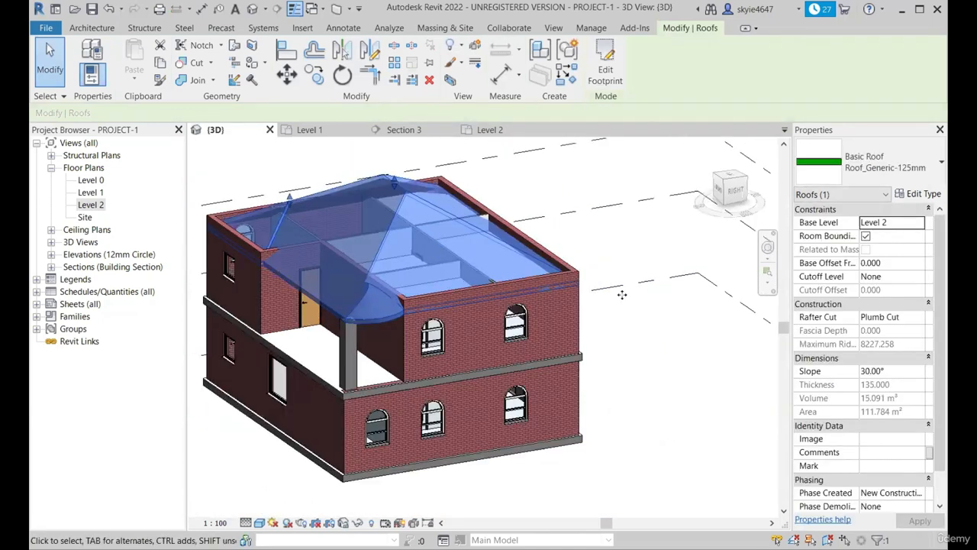
pyautogui.scroll(-2, 463, 259)
pyautogui.keyDown('shift'); pyautogui.moveTo(397, 261); pyautogui.dragTo(622, 310, button='middle'); pyautogui.keyUp('shift')
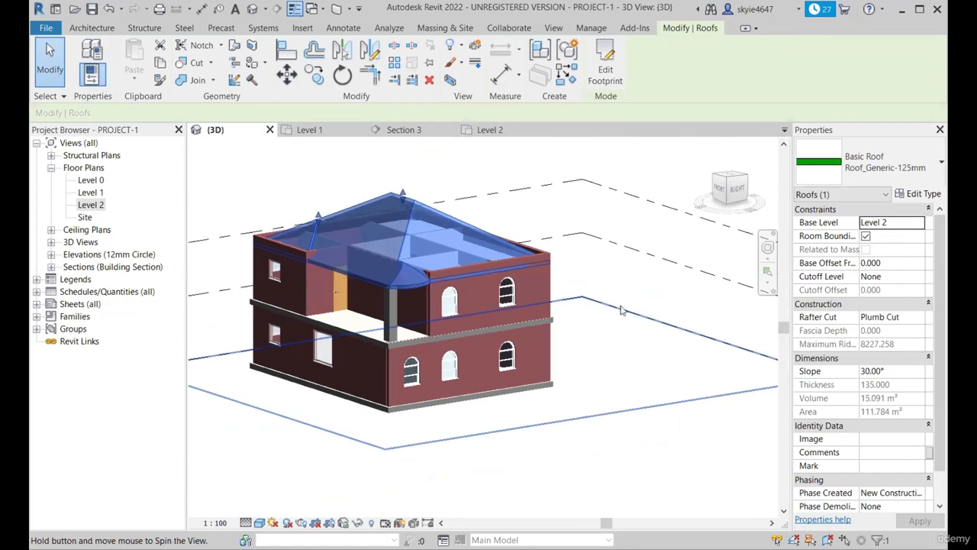
pyautogui.scroll(-2, 623, 310)
pyautogui.scroll(2, 493, 293)
pyautogui.scroll(1, 551, 292)
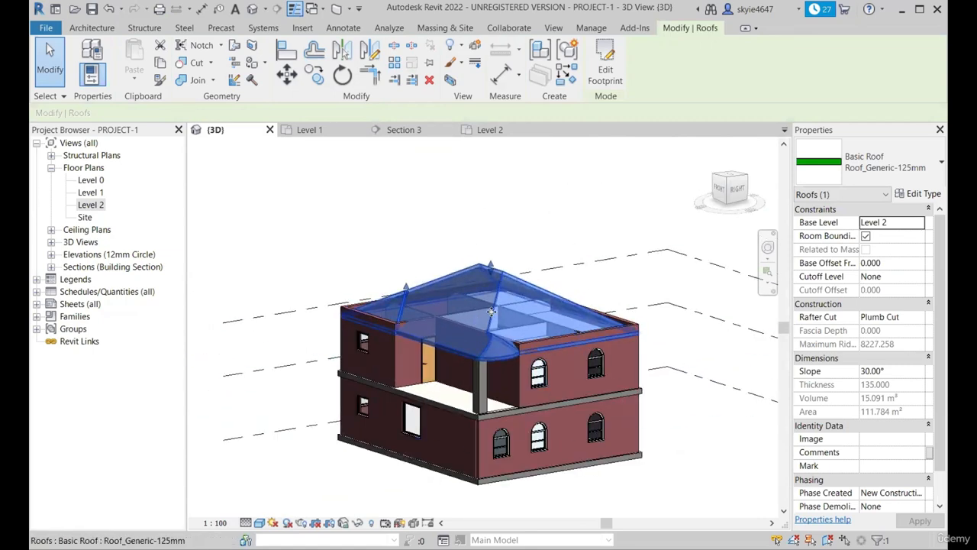
# Temporarily isolate the roof in the 3D view.
pyautogui.press('h')
pyautogui.press('i')
pyautogui.click(535, 392)
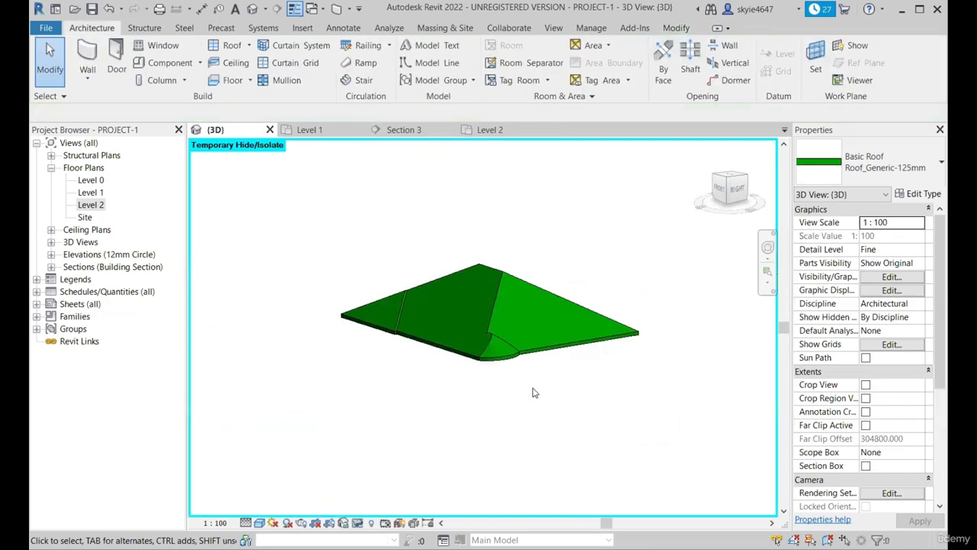
# Examine the isolated roof's slopes, ridges and rounded corner from different angles.
pyautogui.keyDown('shift'); pyautogui.moveTo(534, 393); pyautogui.dragTo(576, 414, button='middle'); pyautogui.keyUp('shift')
pyautogui.scroll(4, 475, 337)
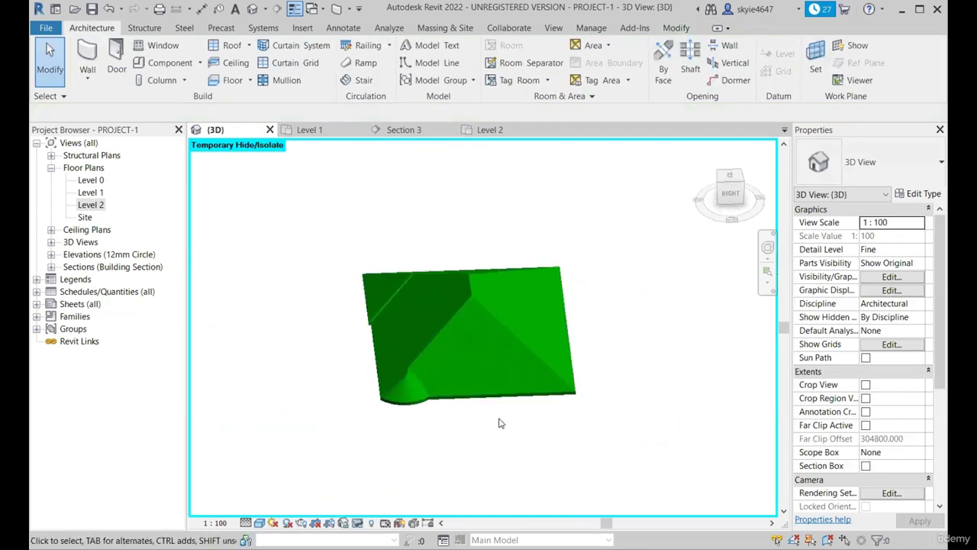
pyautogui.scroll(4, 418, 271)
pyautogui.click(510, 314)
pyautogui.scroll(-2, 416, 275)
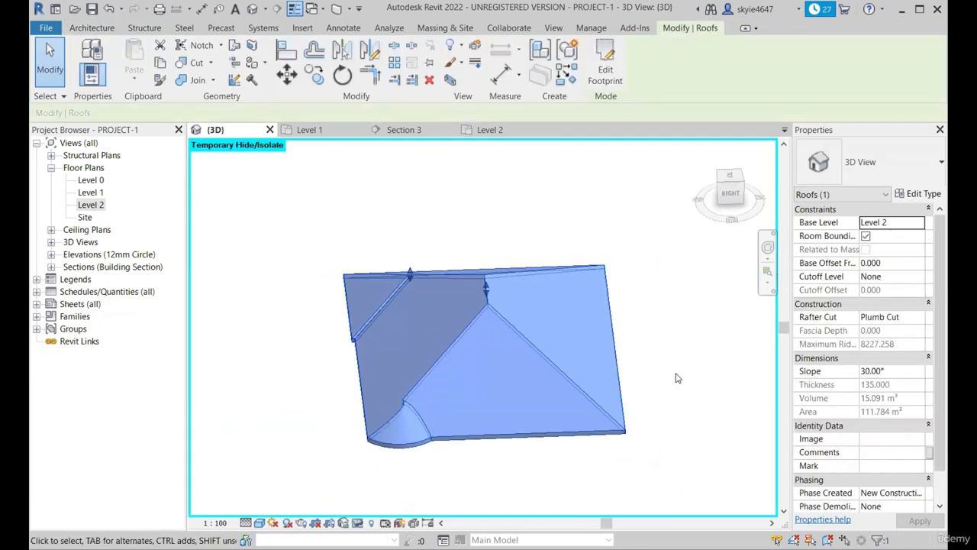
pyautogui.click(676, 377)
pyautogui.keyDown('shift'); pyautogui.moveTo(430, 373); pyautogui.dragTo(598, 408, button='middle'); pyautogui.keyUp('shift')
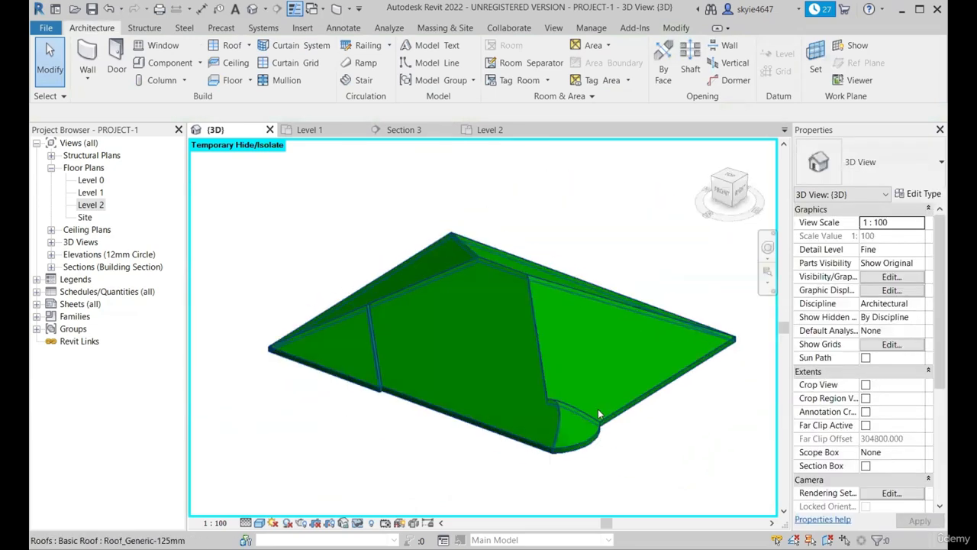
pyautogui.keyDown('shift'); pyautogui.moveTo(577, 355); pyautogui.dragTo(515, 434, button='middle'); pyautogui.keyUp('shift')
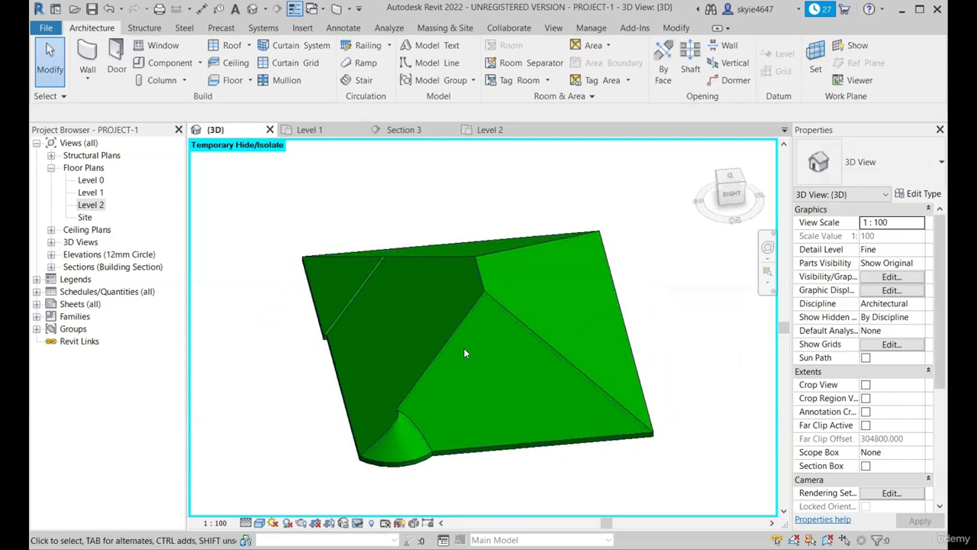
pyautogui.keyDown('shift'); pyautogui.moveTo(464, 353); pyautogui.dragTo(447, 270, button='middle'); pyautogui.keyUp('shift')
pyautogui.scroll(-1, 392, 309)
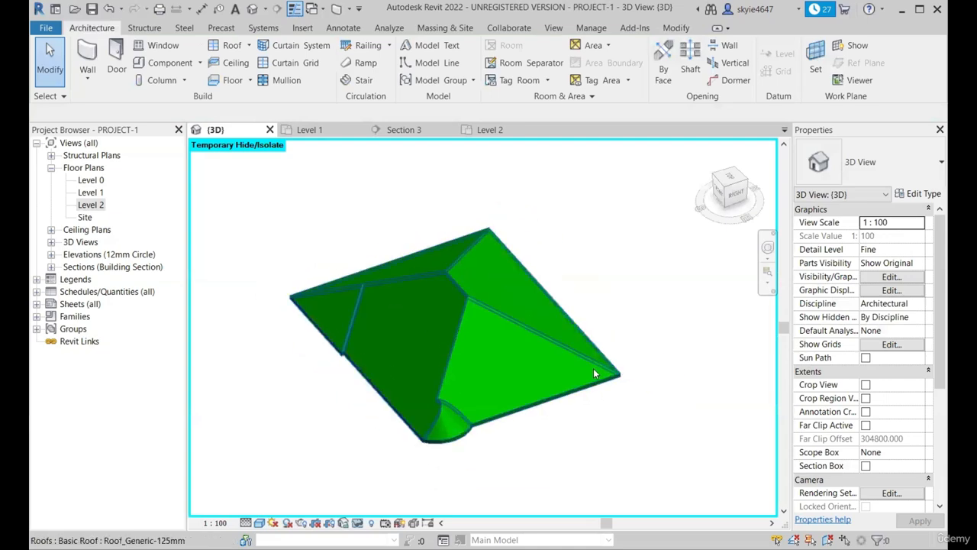
pyautogui.keyDown('shift'); pyautogui.moveTo(594, 373); pyautogui.dragTo(574, 410, button='middle'); pyautogui.keyUp('shift')
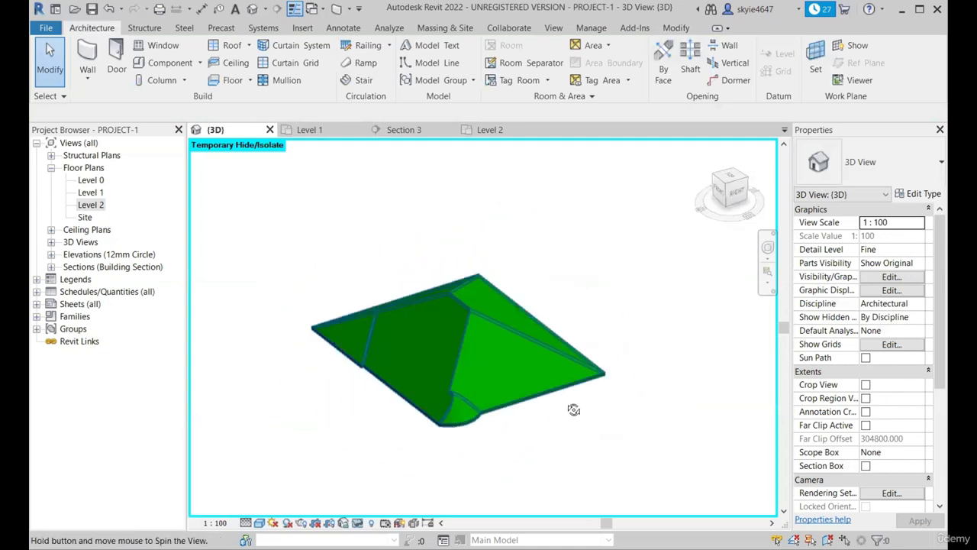
# Reset the temporary hide/isolate to bring the whole building back into the 3D view.
pyautogui.click(473, 345)
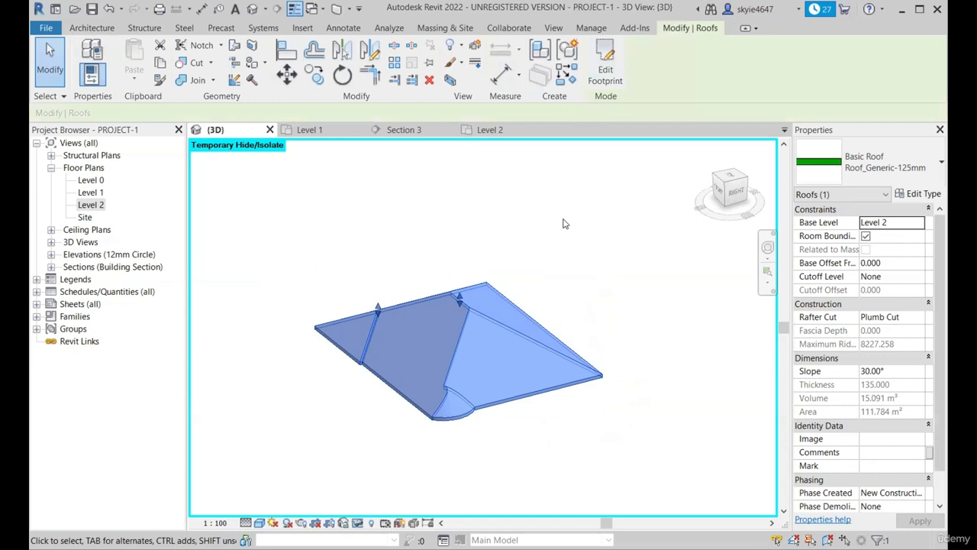
pyautogui.press('h')
pyautogui.press('Escape')
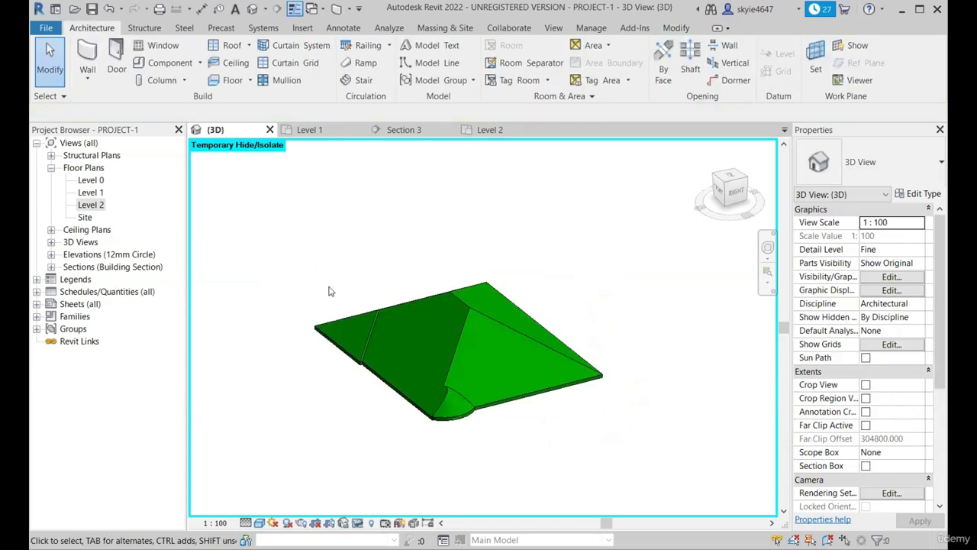
pyautogui.click(358, 523)
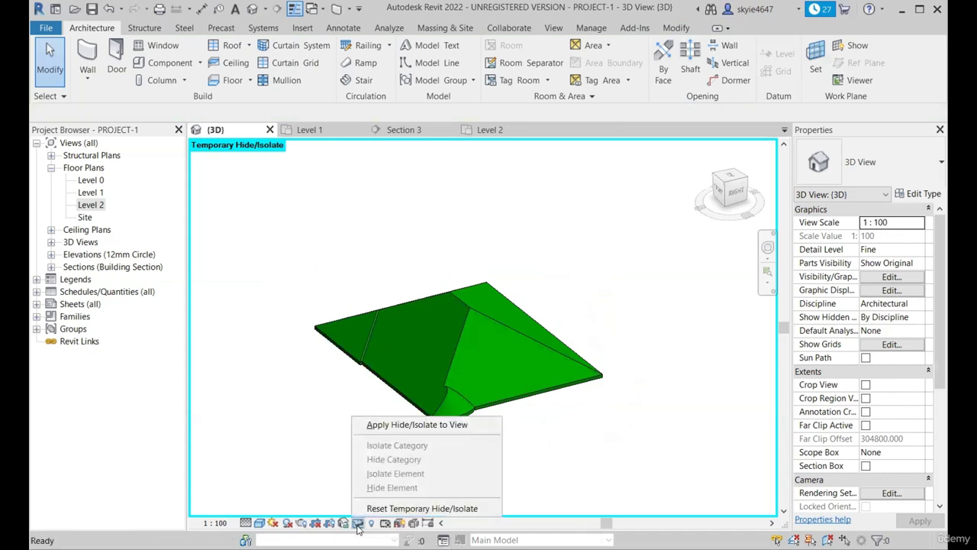
pyautogui.click(393, 508)
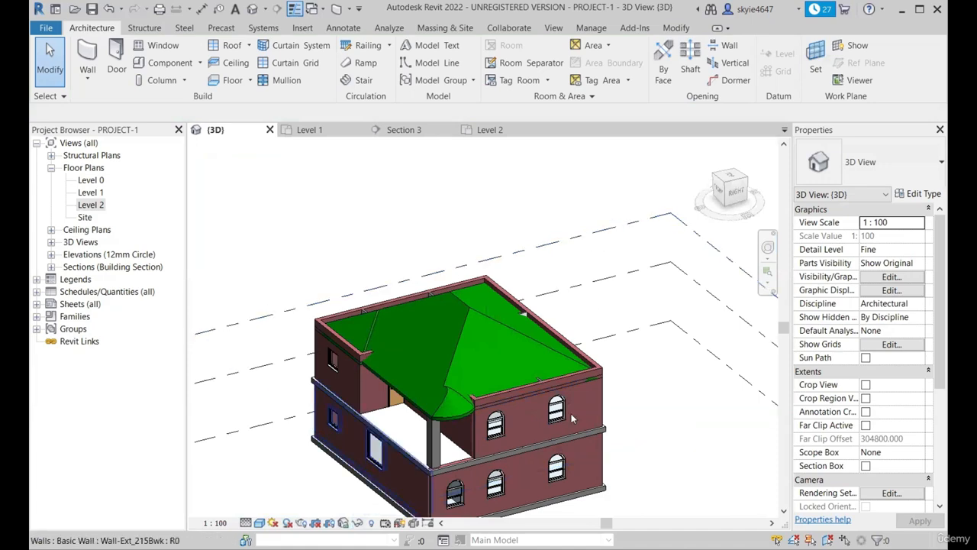
# Select the roof and open its footprint sketch for editing in the Level 1 floor plan.
pyautogui.scroll(-3, 488, 401)
pyautogui.scroll(3, 416, 394)
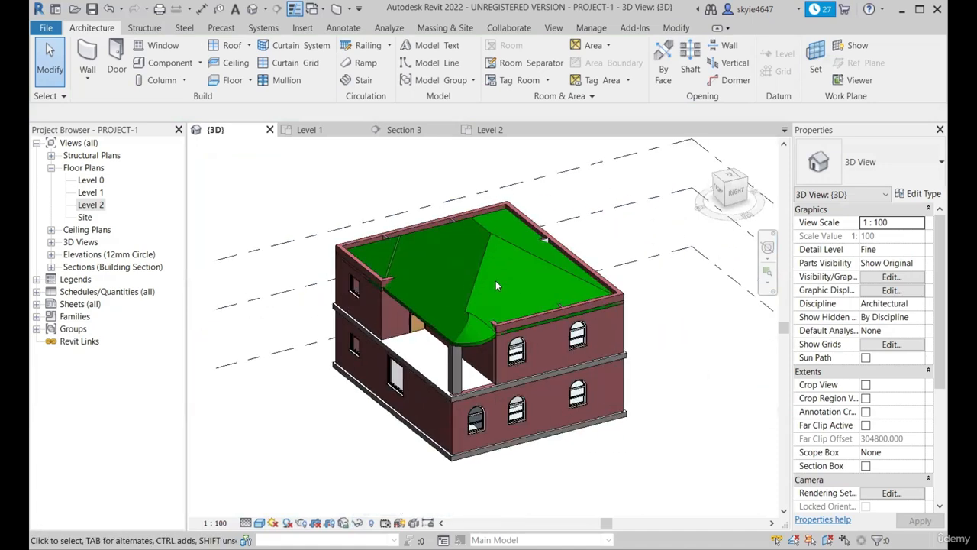
pyautogui.click(489, 237)
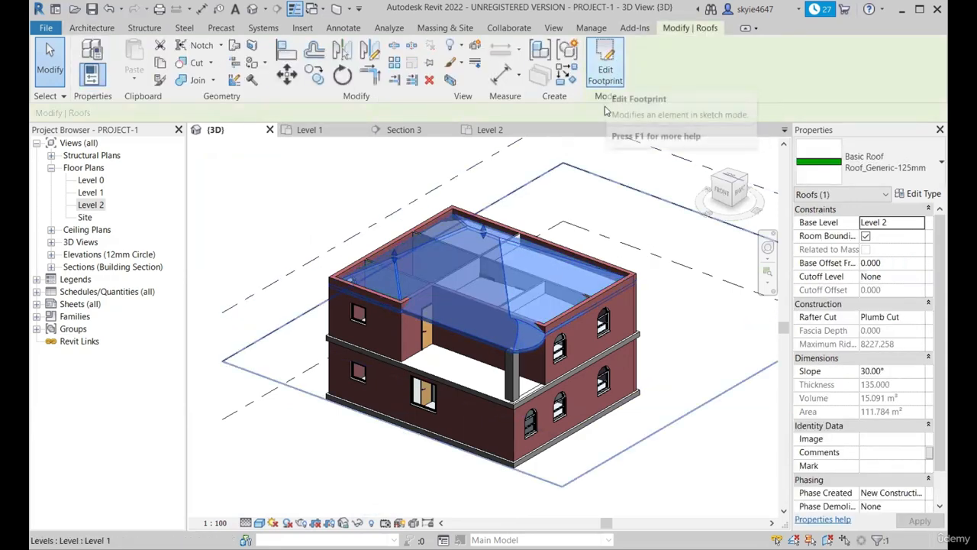
pyautogui.click(305, 131)
pyautogui.click(606, 65)
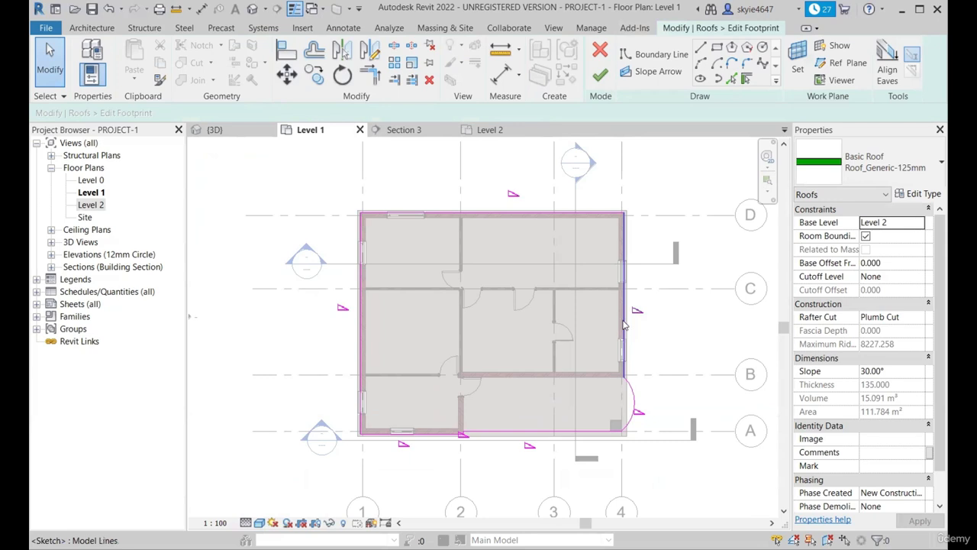
# Delete the entire chain of existing roof boundary lines from the footprint sketch.
pyautogui.press('Tab')
pyautogui.click(623, 324)
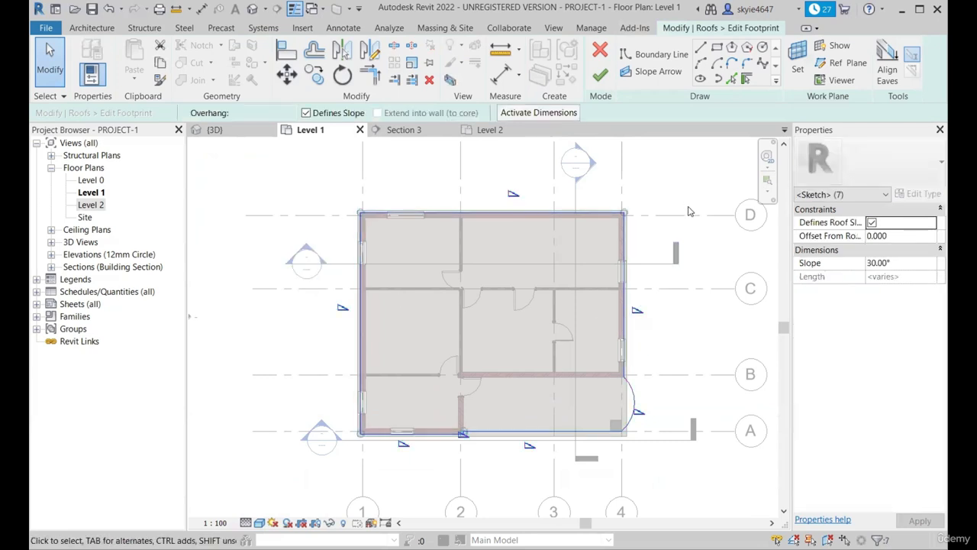
pyautogui.press('Delete')
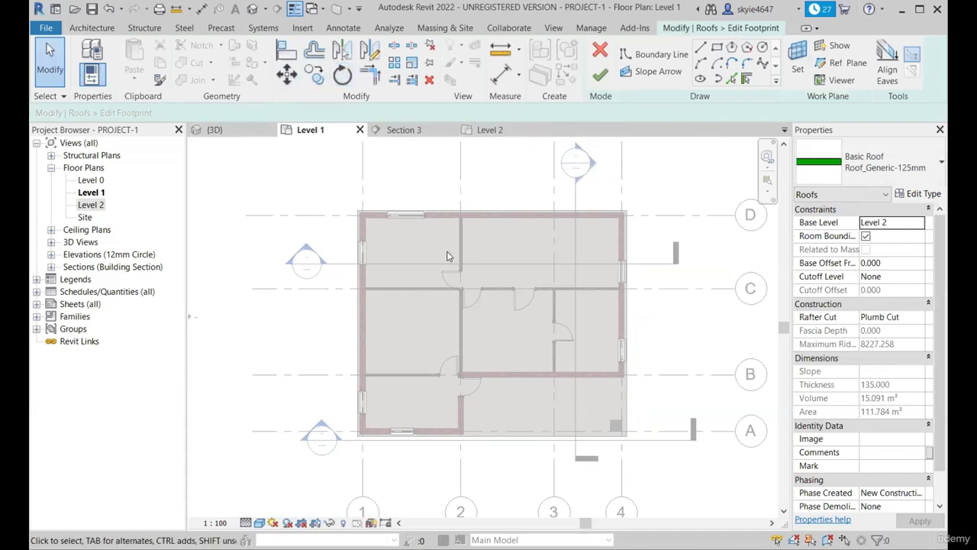
# Use Pick Lines with a 200 mm offset to create a sloped boundary line outside the grid D wall.
pyautogui.scroll(1, 447, 256)
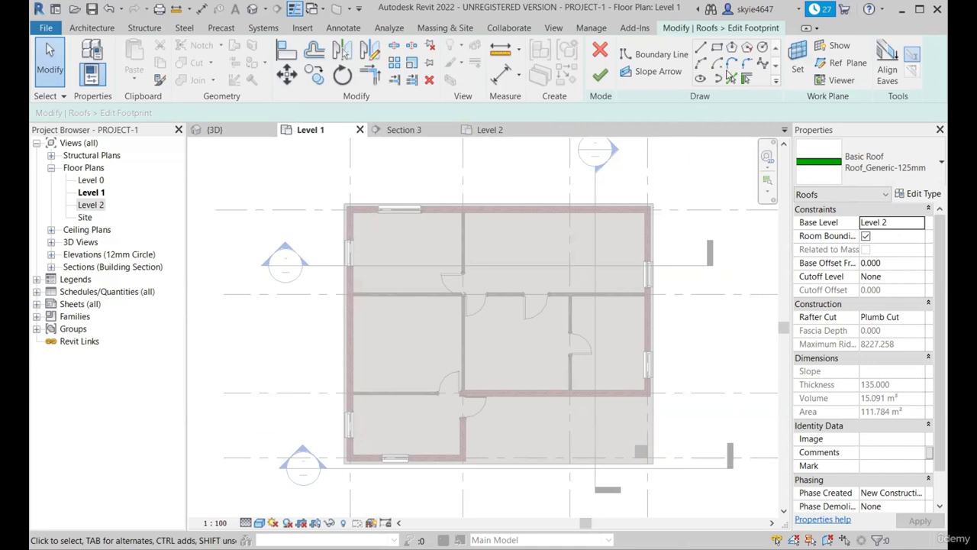
pyautogui.click(732, 79)
pyautogui.scroll(8, 340, 210)
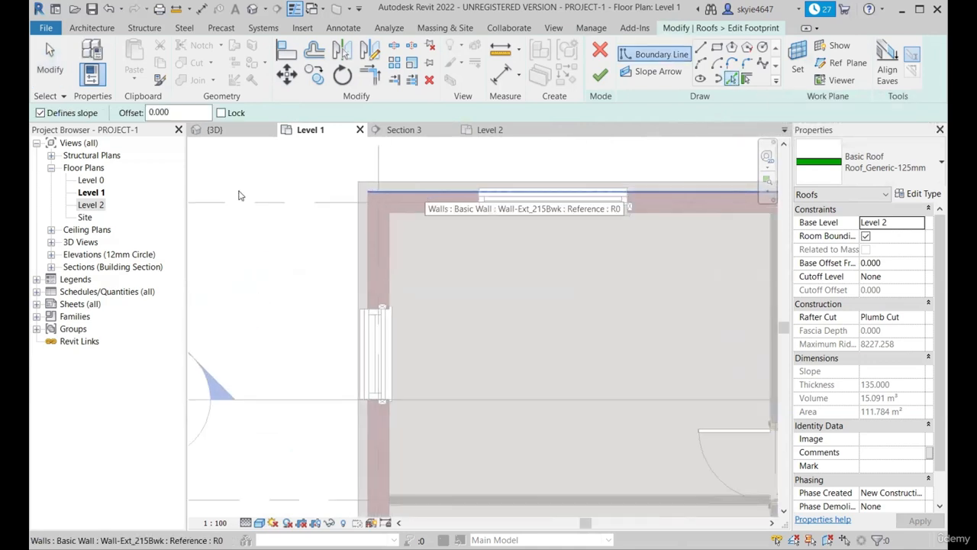
pyautogui.scroll(-2, 238, 195)
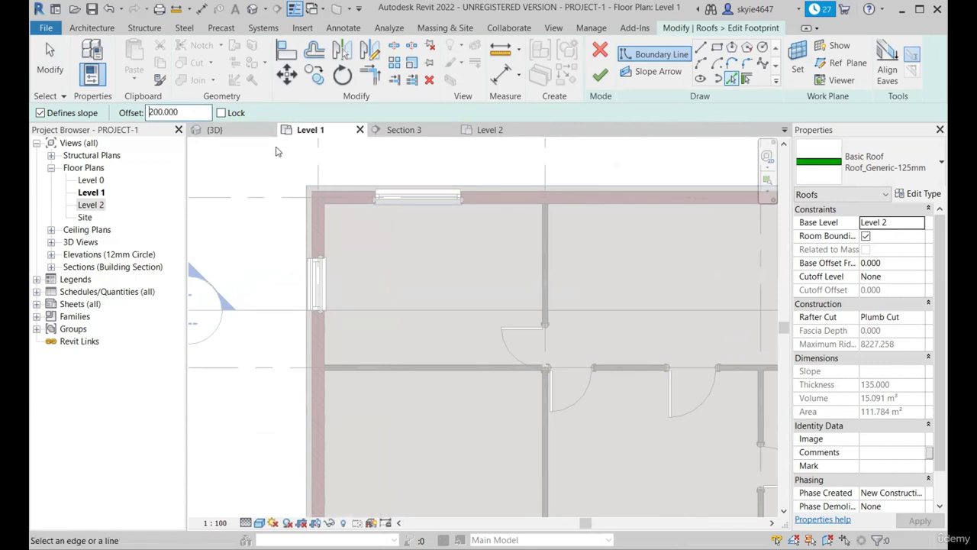
pyautogui.scroll(4, 385, 218)
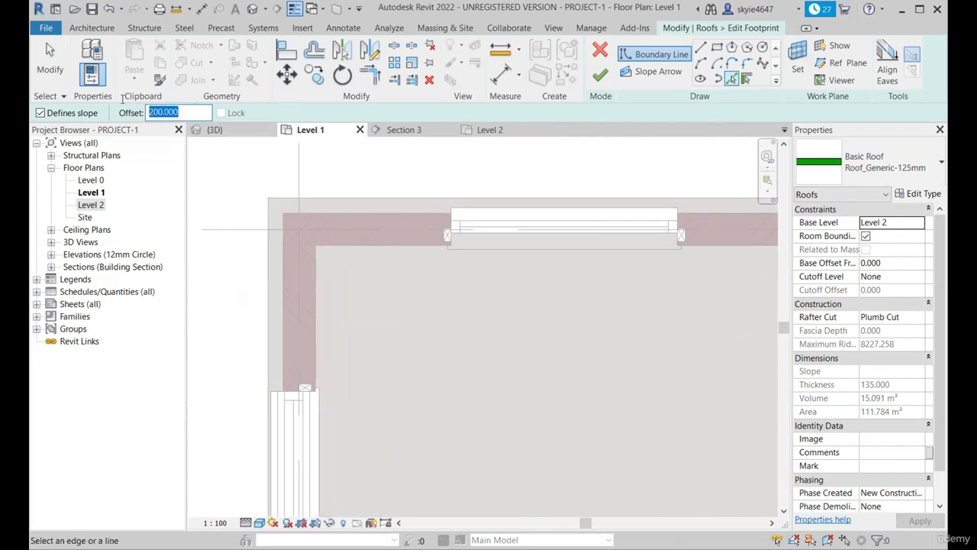
pyautogui.click(364, 218)
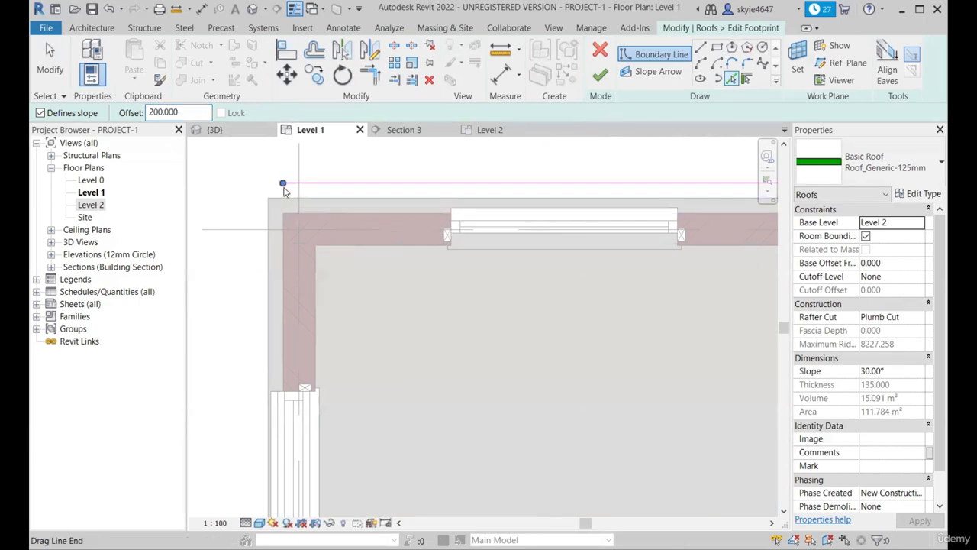
# Pick the outer faces of the grid 4 and grid B walls to add boundary lines offset 200 mm outward.
pyautogui.scroll(-3, 364, 218)
pyautogui.scroll(4, 694, 220)
pyautogui.scroll(1, 695, 219)
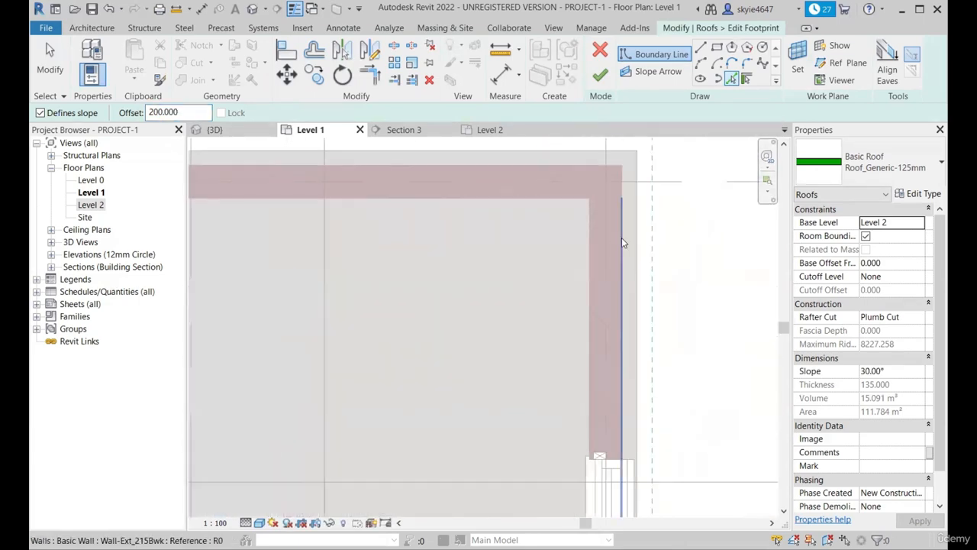
pyautogui.click(624, 244)
pyautogui.scroll(-5, 641, 160)
pyautogui.scroll(3, 637, 368)
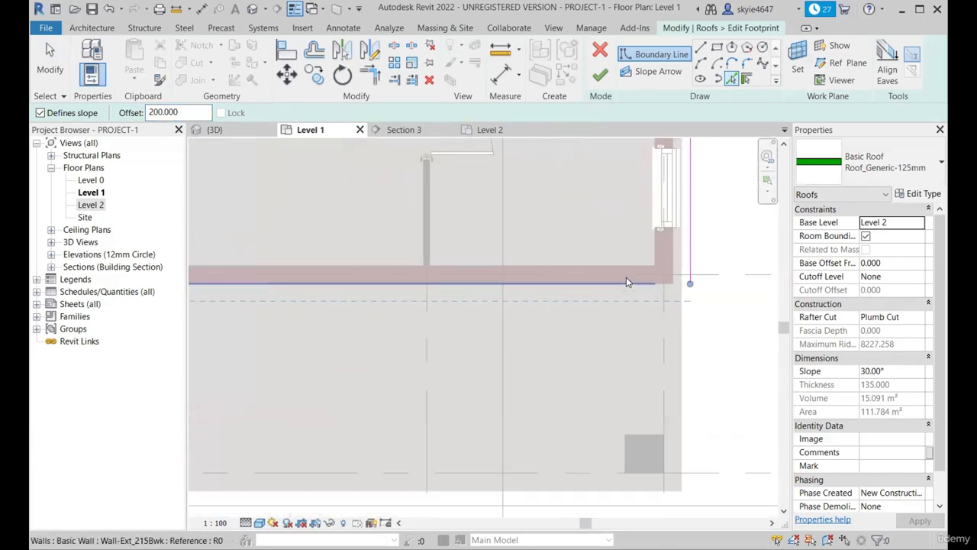
pyautogui.click(628, 281)
# Pick the outer faces of the grid 2 and grid A walls to add boundary lines offset 200 mm outward.
pyautogui.scroll(-1, 628, 281)
pyautogui.scroll(1, 327, 385)
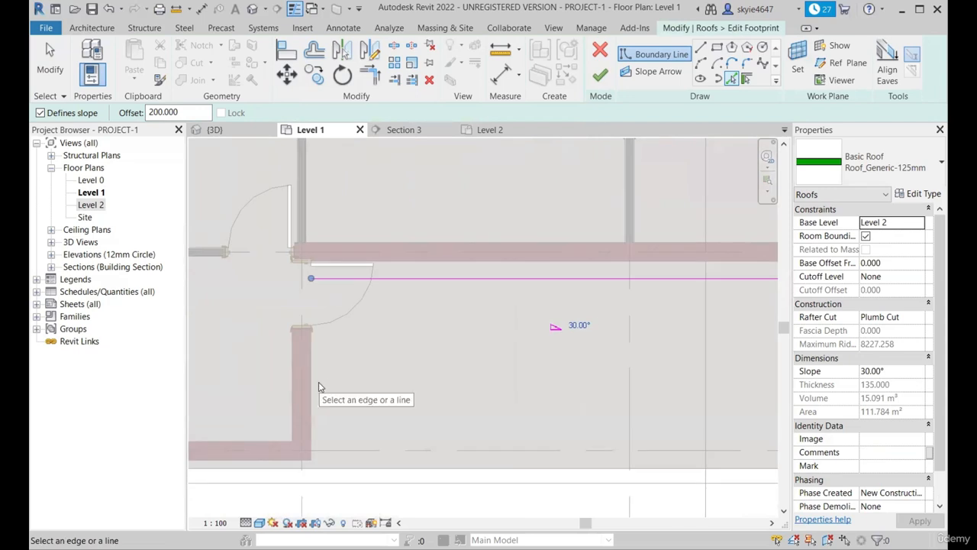
pyautogui.click(313, 379)
pyautogui.scroll(-2, 331, 447)
pyautogui.scroll(2, 379, 392)
pyautogui.scroll(2, 380, 392)
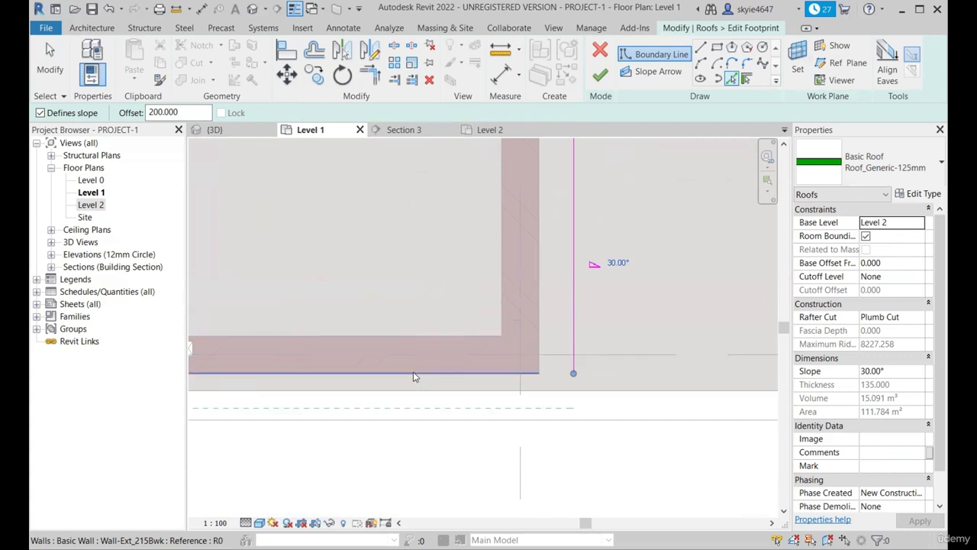
pyautogui.click(413, 376)
# Pick the outer face of the grid 1 wall to add a roof boundary line offset 200 mm outward.
pyautogui.scroll(-4, 413, 376)
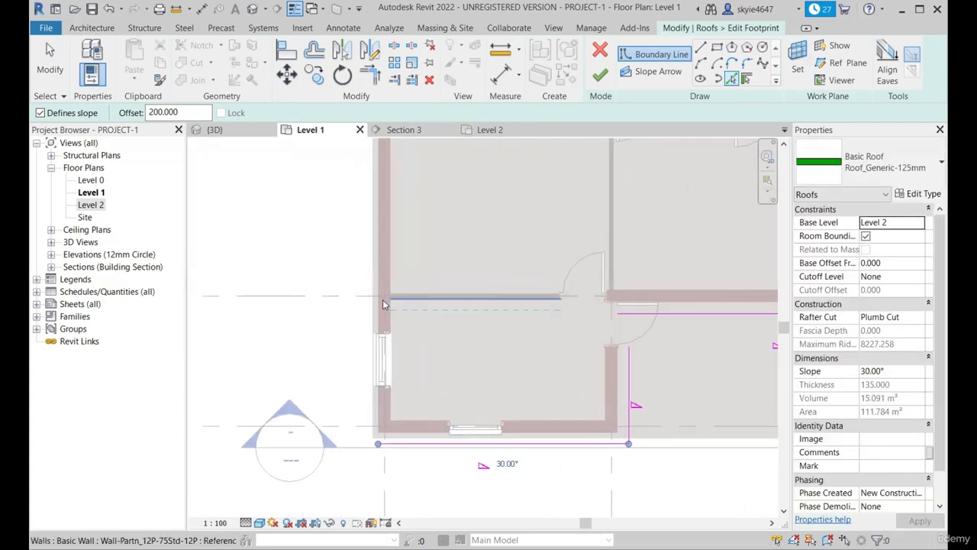
pyautogui.scroll(3, 382, 298)
pyautogui.click(373, 297)
pyautogui.scroll(-6, 398, 350)
pyautogui.scroll(2, 400, 194)
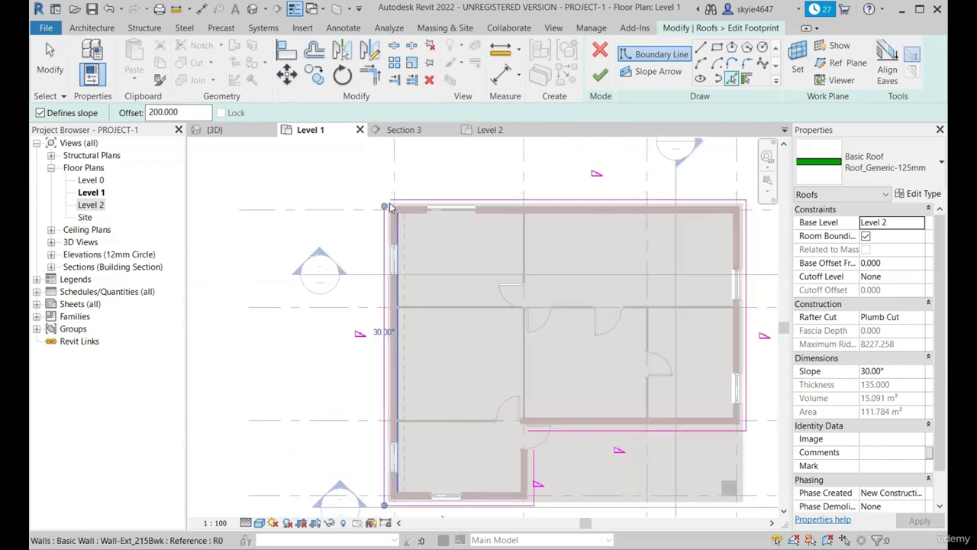
# Trim the roof boundary lines to meet at the outer corners of grids D and 1 and grids D and 4.
pyautogui.click(380, 69)
pyautogui.scroll(2, 388, 216)
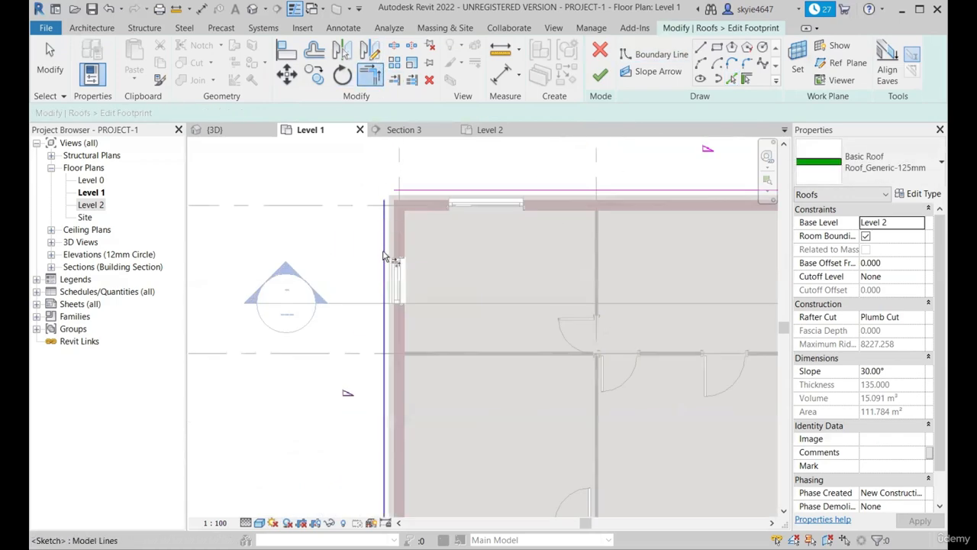
pyautogui.click(386, 253)
pyautogui.click(417, 190)
pyautogui.scroll(-3, 356, 197)
pyautogui.scroll(2, 683, 196)
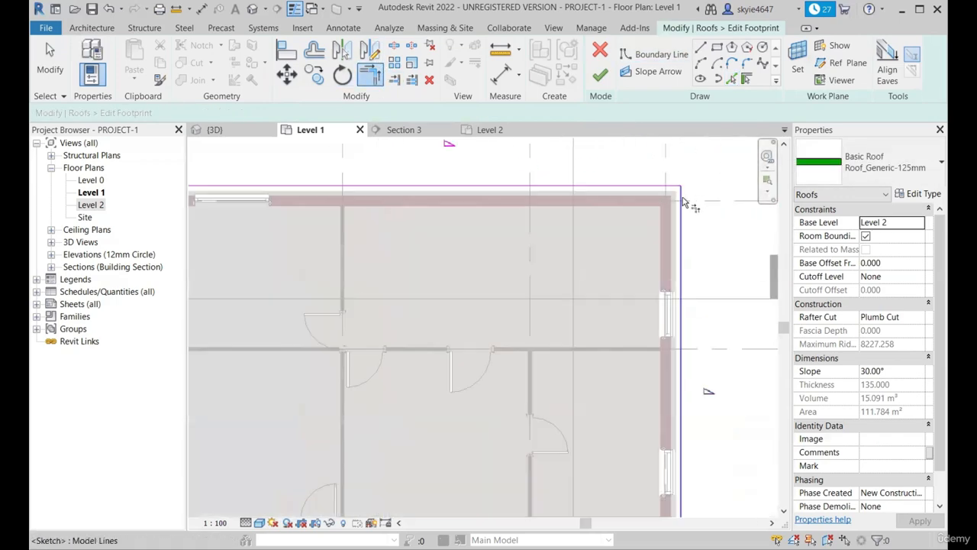
pyautogui.click(681, 200)
pyautogui.click(665, 187)
pyautogui.scroll(-2, 673, 181)
# Trim the boundary lines to meet at the inner corner near grids B and 2, and finish the roof footprint.
pyautogui.scroll(2, 619, 458)
pyautogui.click(617, 333)
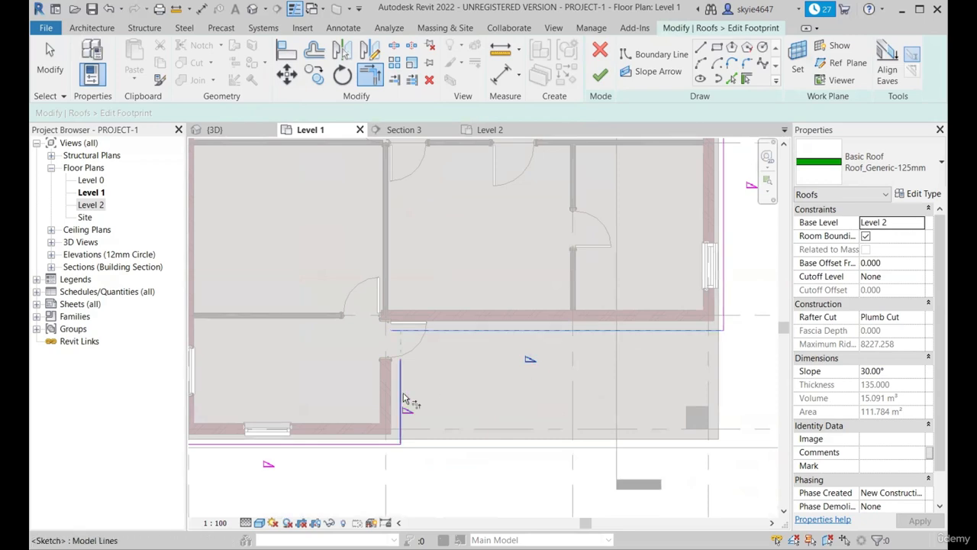
pyautogui.click(400, 389)
pyautogui.scroll(-2, 489, 344)
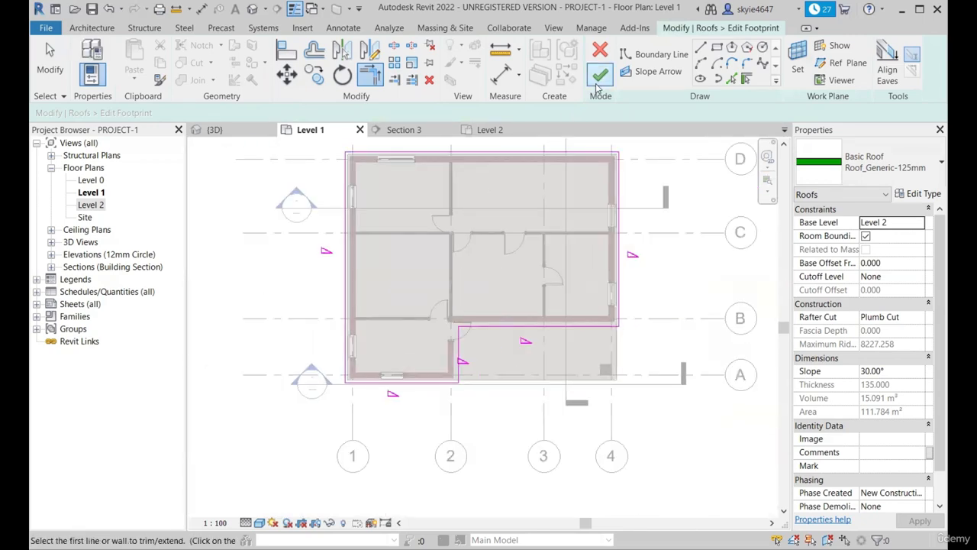
pyautogui.click(601, 74)
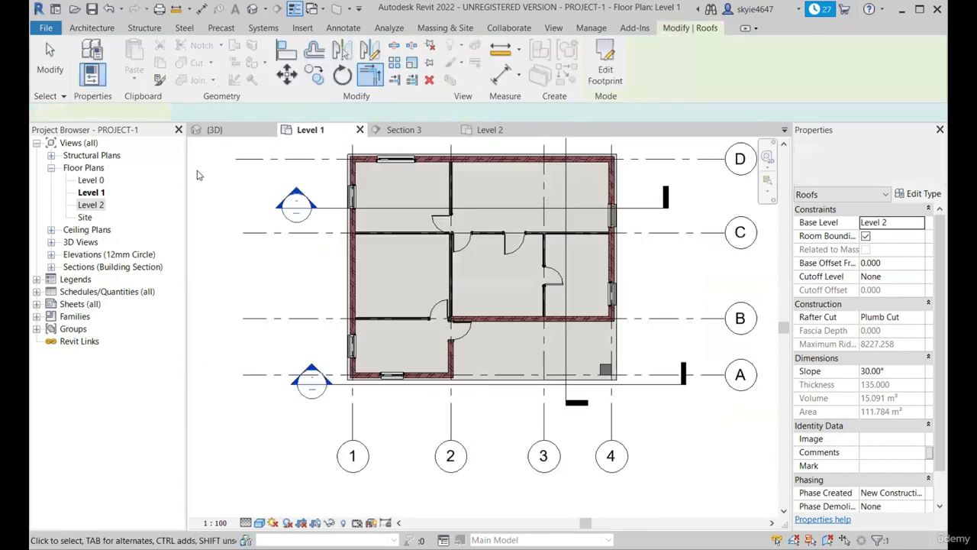
# Inspect the re-sketched roof and its overhang from several sides in the 3D view.
pyautogui.click(214, 129)
pyautogui.keyDown('shift'); pyautogui.moveTo(463, 288); pyautogui.dragTo(492, 319, button='middle'); pyautogui.keyUp('shift')
pyautogui.scroll(2, 480, 345)
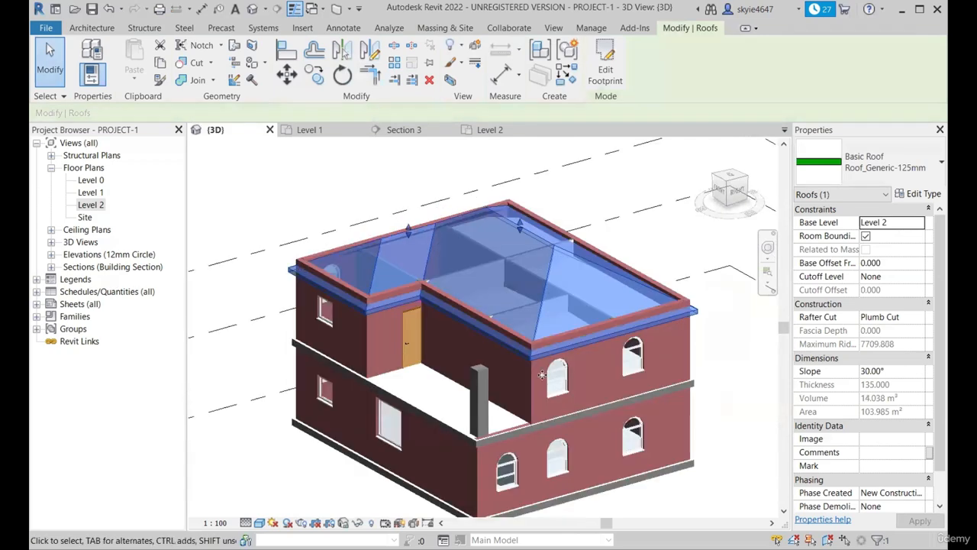
pyautogui.scroll(-1, 540, 373)
pyautogui.keyDown('shift'); pyautogui.moveTo(650, 316); pyautogui.dragTo(638, 498, button='middle'); pyautogui.keyUp('shift')
pyautogui.click(631, 417)
pyautogui.keyDown('shift'); pyautogui.moveTo(631, 417); pyautogui.dragTo(484, 301, button='middle'); pyautogui.keyUp('shift')
pyautogui.scroll(2, 484, 300)
pyautogui.keyDown('shift'); pyautogui.moveTo(600, 352); pyautogui.dragTo(576, 290, button='middle'); pyautogui.keyUp('shift')
pyautogui.click(576, 291)
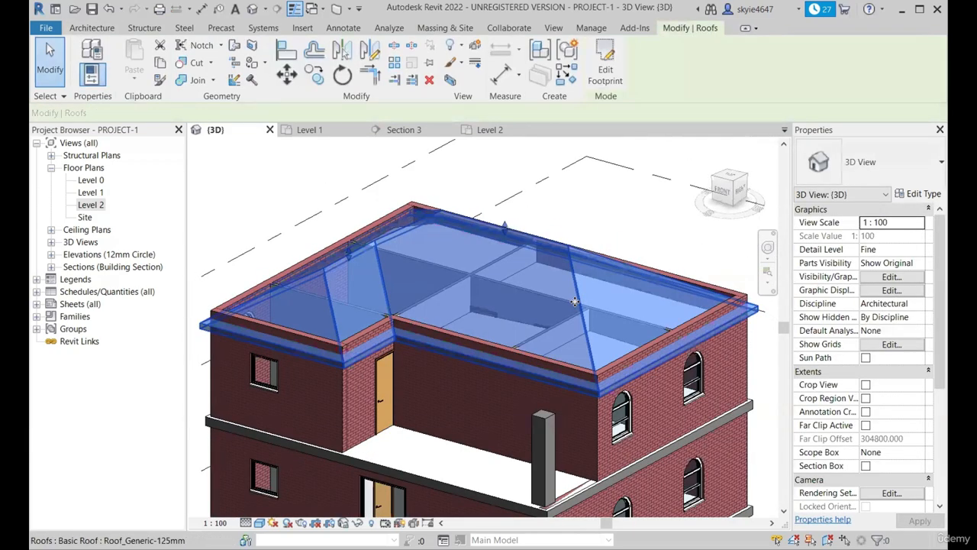
pyautogui.click(309, 131)
pyautogui.click(215, 130)
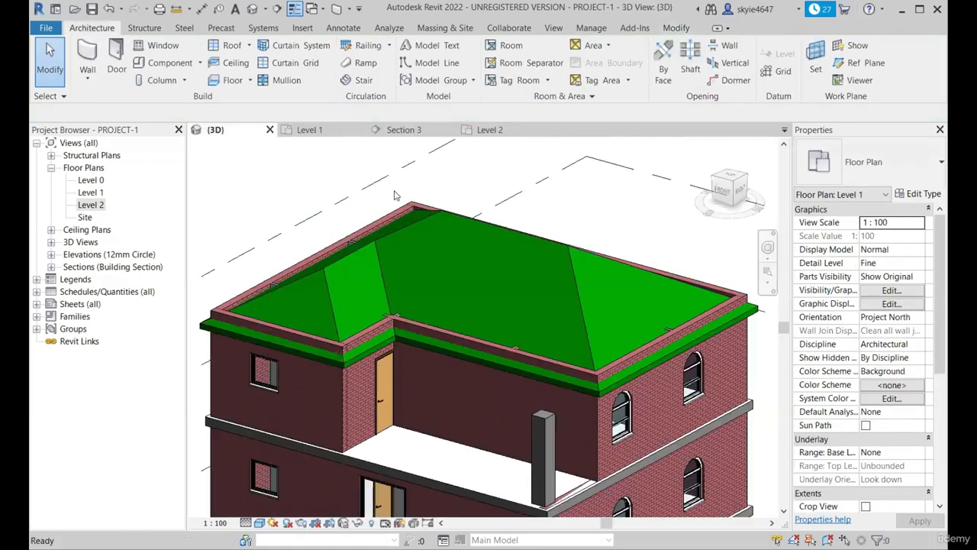
# Open the roof's footprint sketch on the Level 1 plan and examine the slope symbols along its boundary lines.
pyautogui.click(384, 235)
pyautogui.click(310, 129)
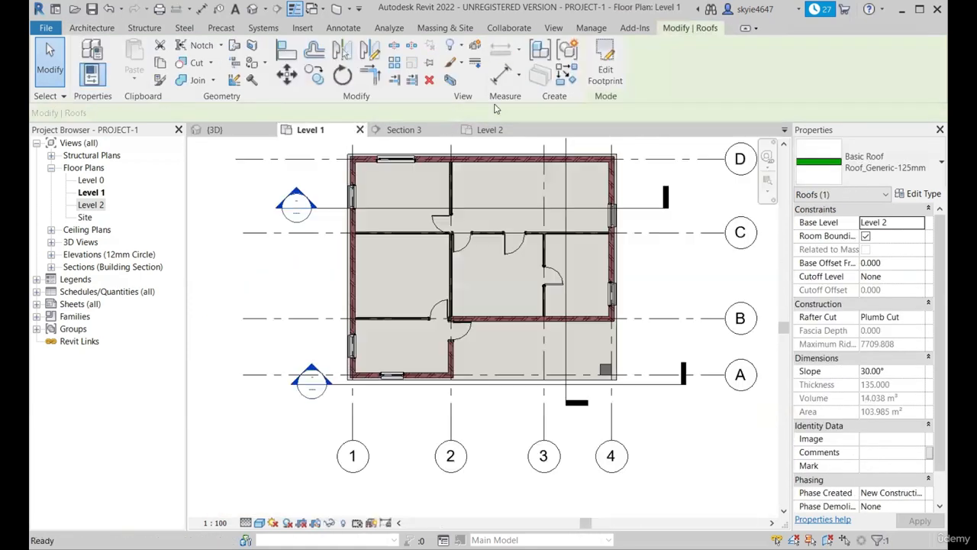
pyautogui.click(605, 69)
pyautogui.scroll(3, 557, 174)
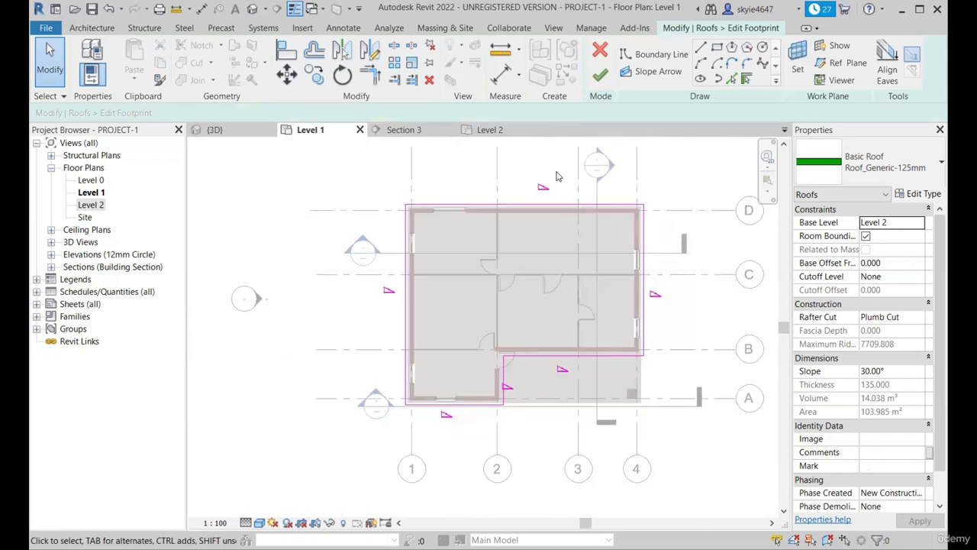
pyautogui.scroll(-1, 527, 197)
pyautogui.scroll(4, 704, 345)
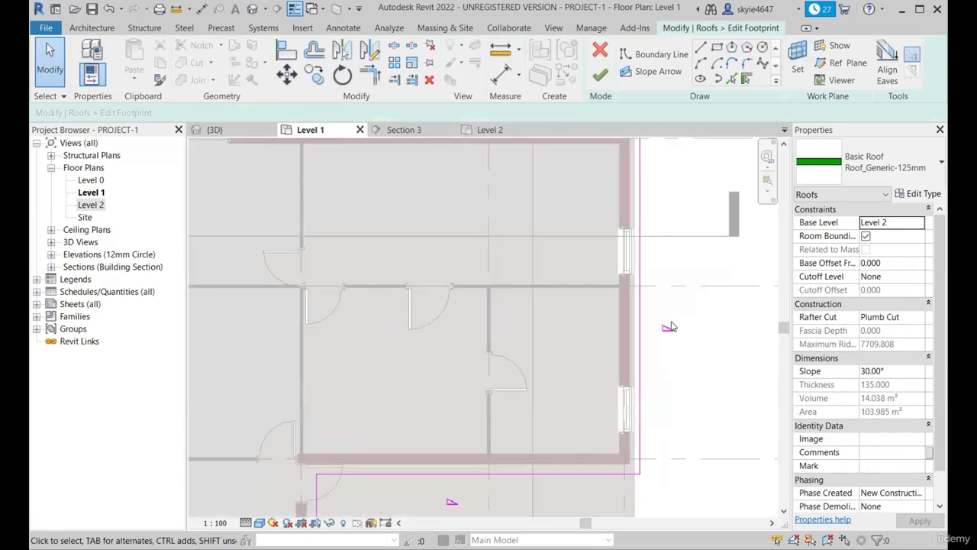
pyautogui.scroll(-5, 670, 309)
pyautogui.scroll(4, 589, 367)
pyautogui.scroll(-3, 432, 412)
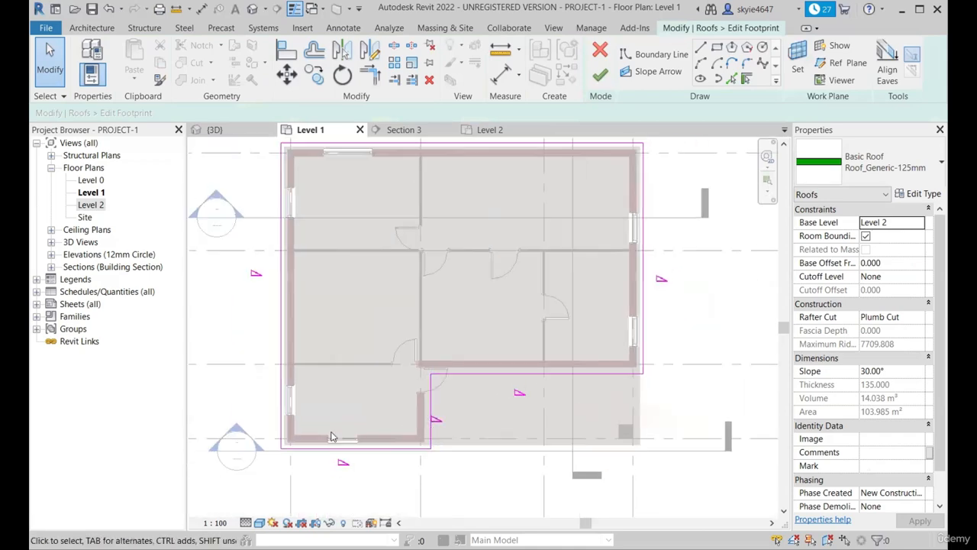
pyautogui.scroll(5, 345, 452)
pyautogui.scroll(-5, 351, 440)
pyautogui.scroll(4, 241, 208)
pyautogui.scroll(-3, 245, 221)
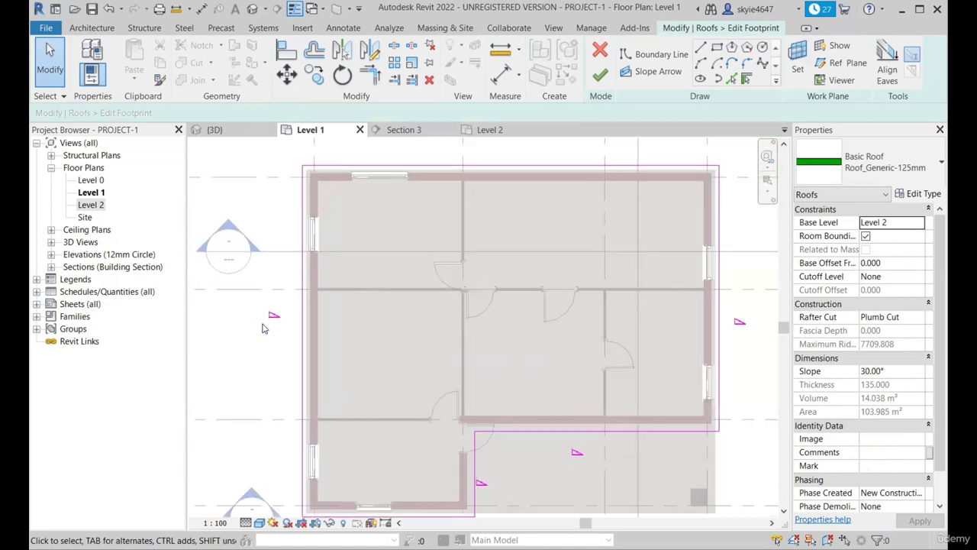
pyautogui.scroll(-1, 496, 345)
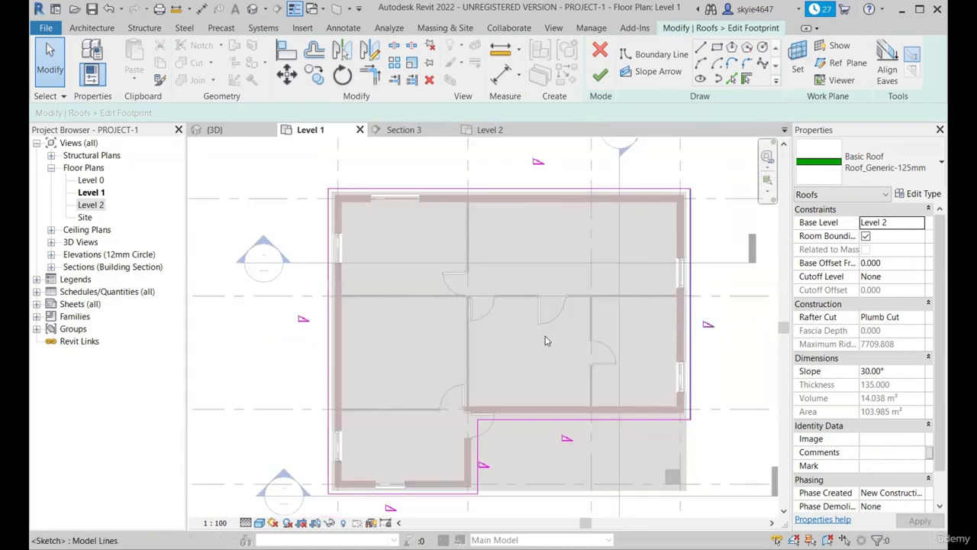
pyautogui.scroll(1, 539, 167)
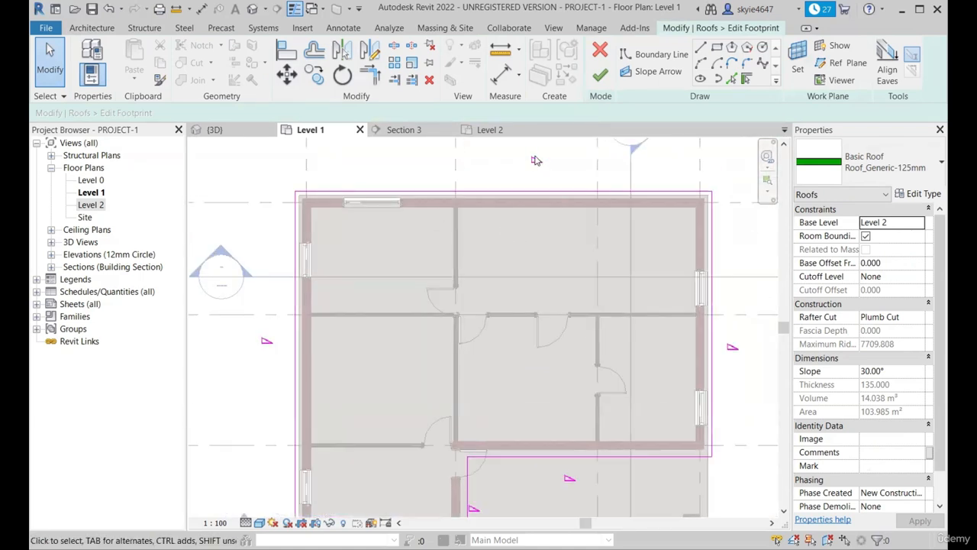
pyautogui.scroll(-2, 536, 162)
pyautogui.scroll(3, 670, 299)
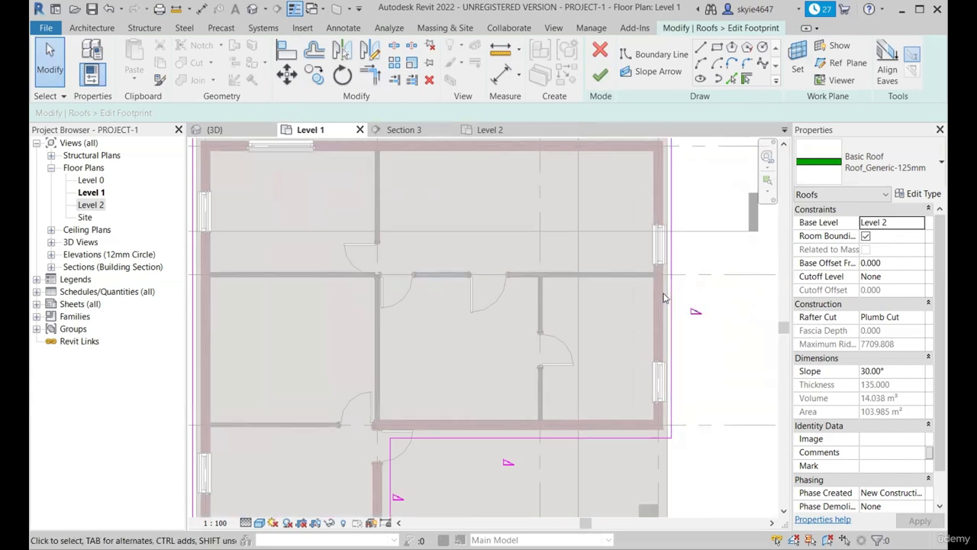
pyautogui.scroll(-1, 664, 293)
pyautogui.scroll(2, 690, 308)
pyautogui.scroll(-2, 705, 323)
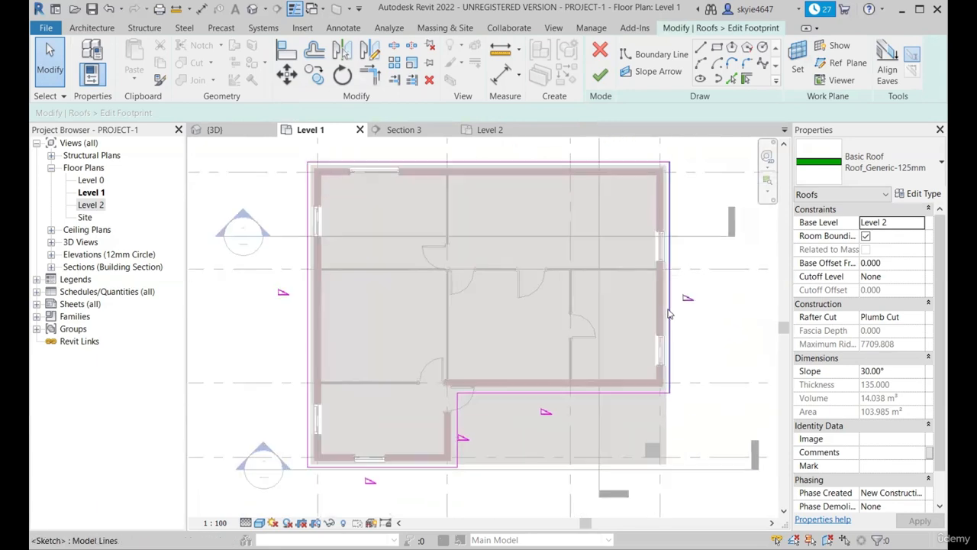
pyautogui.scroll(-2, 625, 271)
pyautogui.scroll(2, 596, 267)
pyautogui.scroll(2, 496, 192)
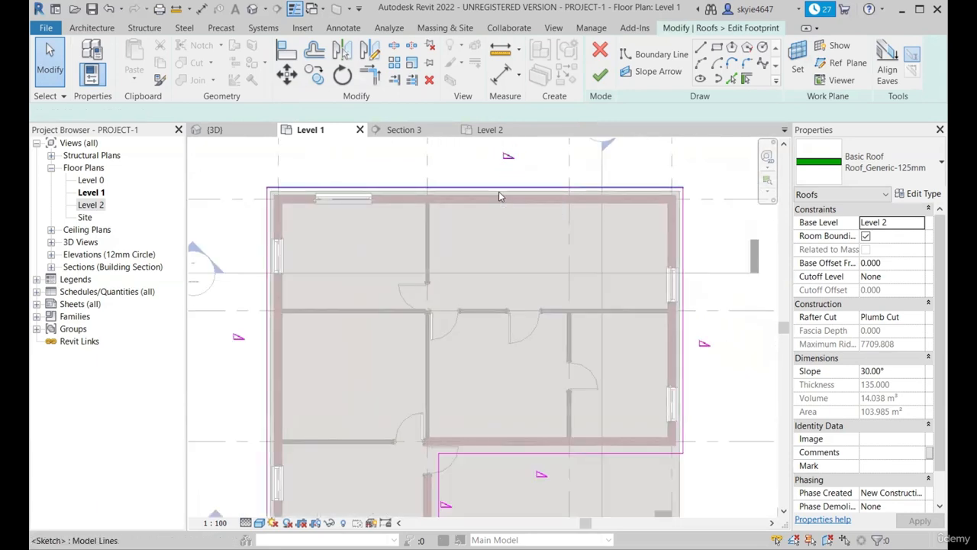
# Turn off Defines Slope for the boundary line outside the grid D wall and finish the footprint.
pyautogui.click(499, 191)
pyautogui.scroll(-2, 504, 183)
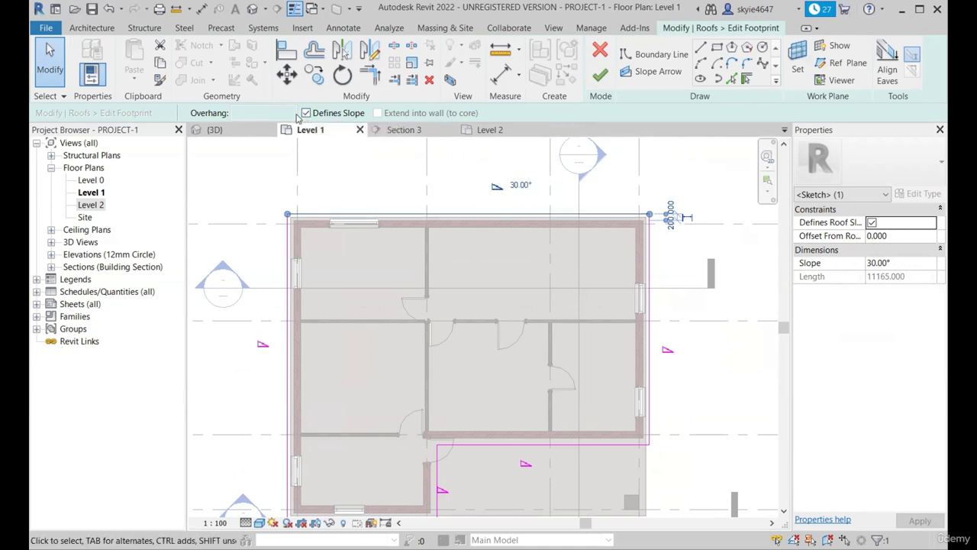
pyautogui.click(358, 174)
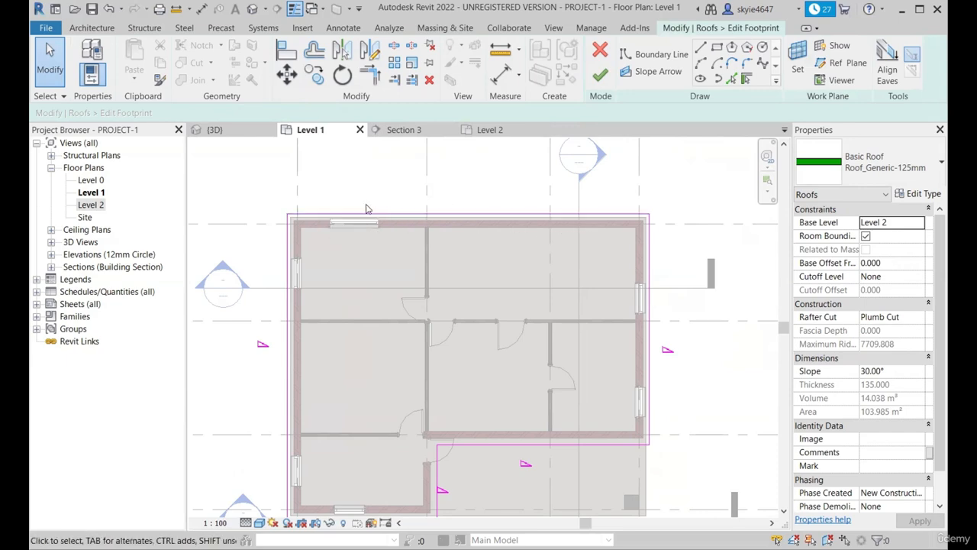
pyautogui.scroll(-2, 510, 217)
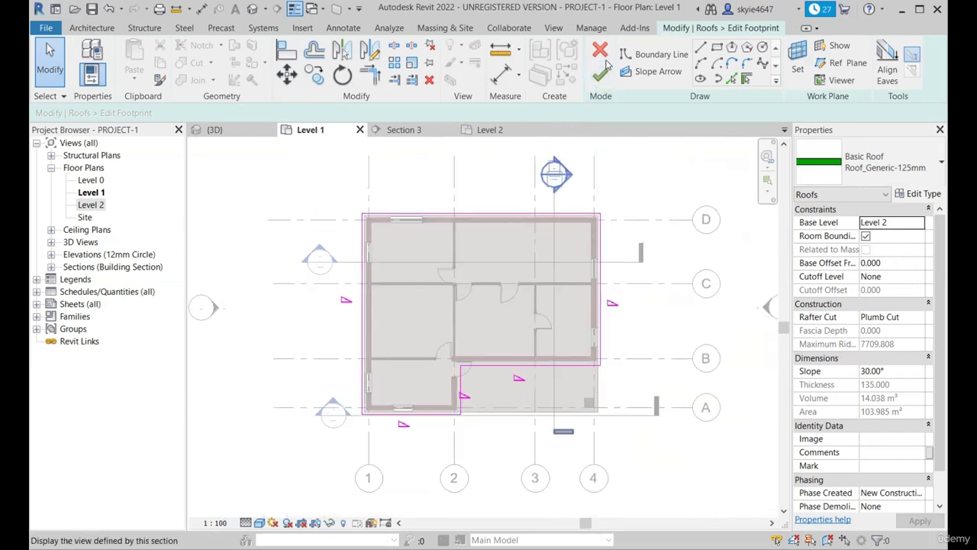
pyautogui.click(599, 83)
# Examine the roof in 3D from several sides, focusing on the edge above the grid D wall.
pyautogui.click(212, 130)
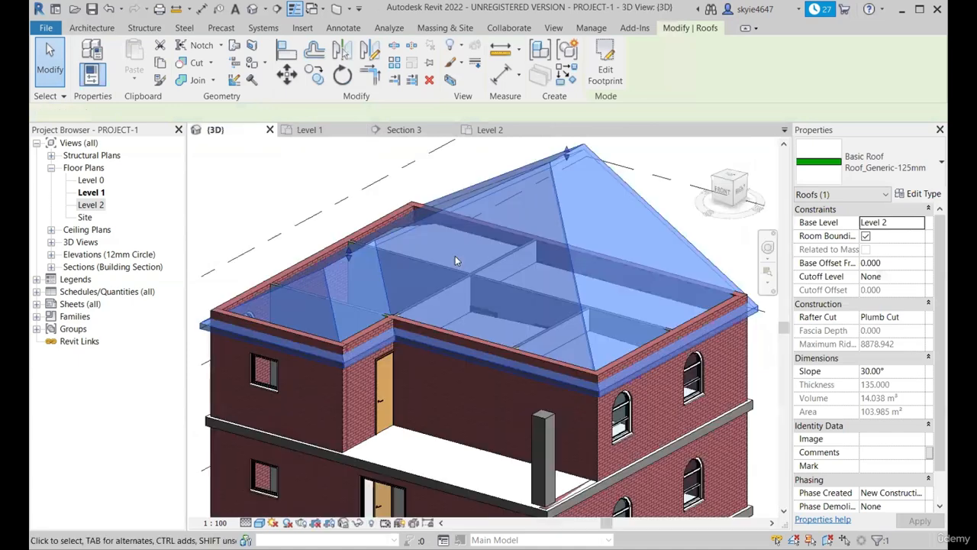
pyautogui.moveTo(455, 255)
pyautogui.keyDown('shift'); pyautogui.mouseDown(button='middle')
pyautogui.moveTo(645, 275)
pyautogui.moveTo(528, 290)
pyautogui.mouseUp(button='middle'); pyautogui.keyUp('shift')
pyautogui.scroll(2, 603, 294)
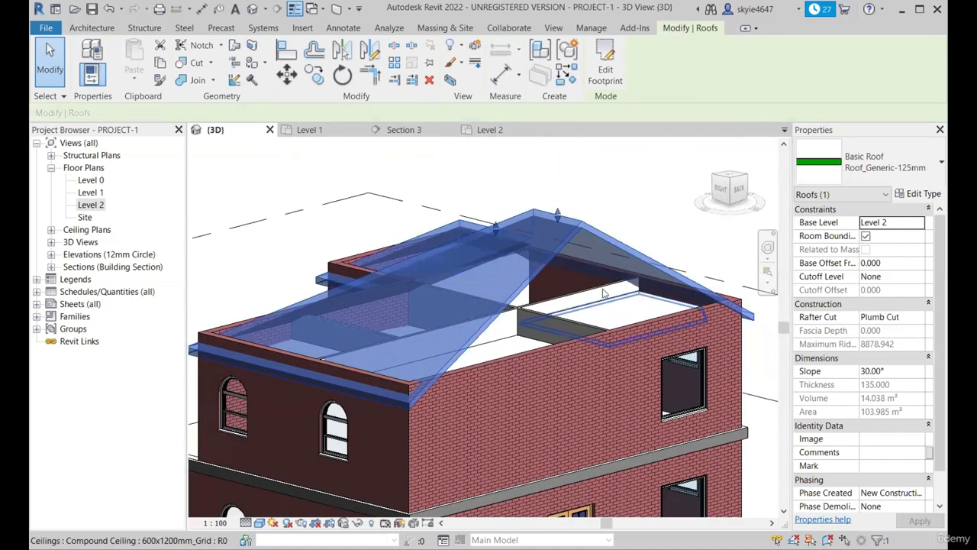
pyautogui.scroll(-3, 462, 278)
pyautogui.moveTo(461, 278)
pyautogui.keyDown('shift'); pyautogui.mouseDown(button='middle')
pyautogui.moveTo(451, 280)
pyautogui.moveTo(475, 278)
pyautogui.mouseUp(button='middle'); pyautogui.keyUp('shift')
pyautogui.scroll(2, 388, 257)
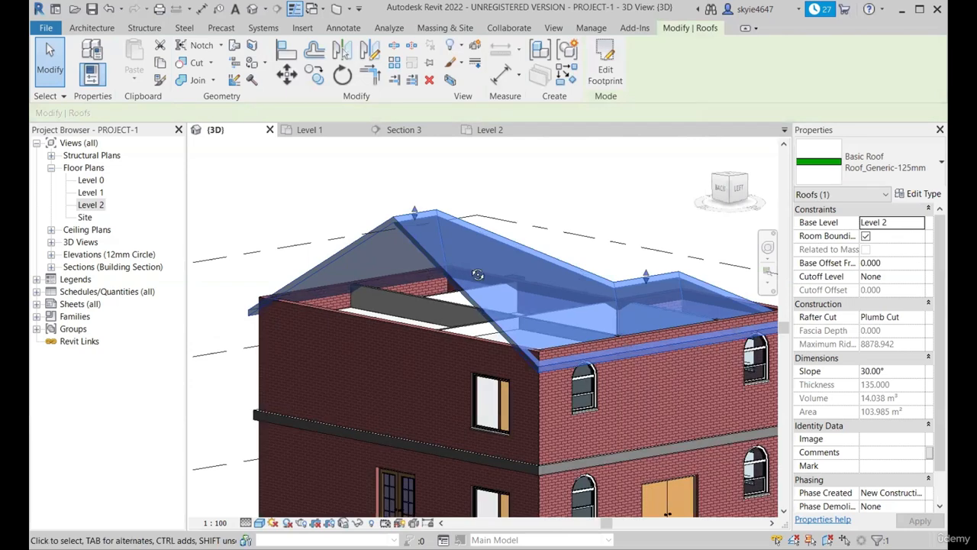
pyautogui.scroll(-1, 425, 310)
pyautogui.keyDown('shift'); pyautogui.moveTo(425, 310); pyautogui.dragTo(410, 197, button='middle'); pyautogui.keyUp('shift')
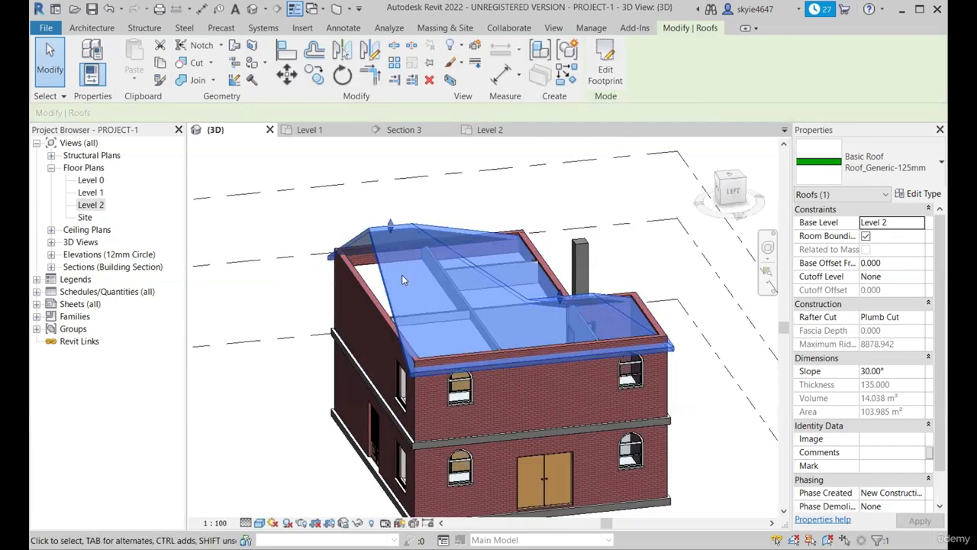
pyautogui.moveTo(402, 275)
pyautogui.keyDown('shift'); pyautogui.mouseDown(button='middle')
pyautogui.moveTo(491, 276)
pyautogui.moveTo(387, 273)
pyautogui.mouseUp(button='middle'); pyautogui.keyUp('shift')
pyautogui.scroll(3, 387, 274)
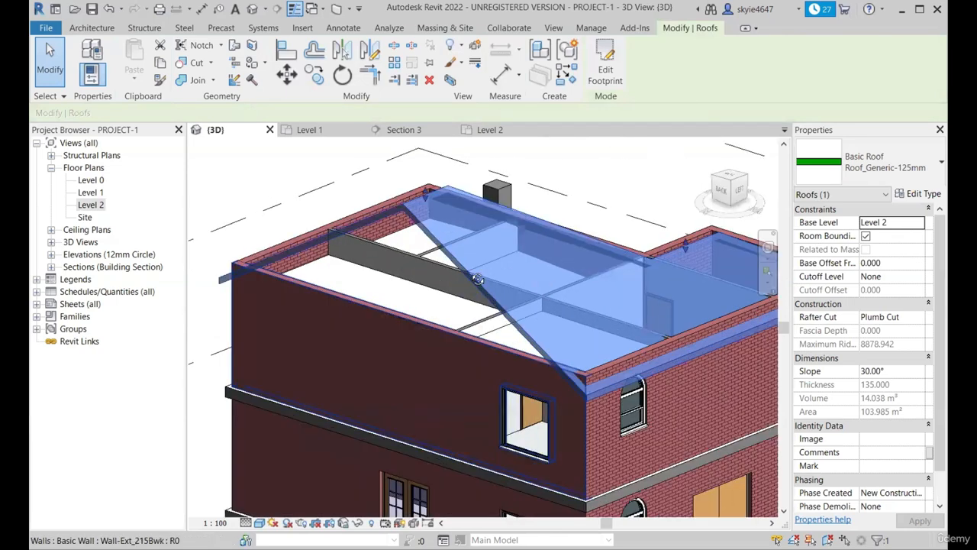
pyautogui.scroll(-1, 478, 278)
pyautogui.keyDown('shift'); pyautogui.moveTo(478, 279); pyautogui.dragTo(466, 326, button='middle'); pyautogui.keyUp('shift')
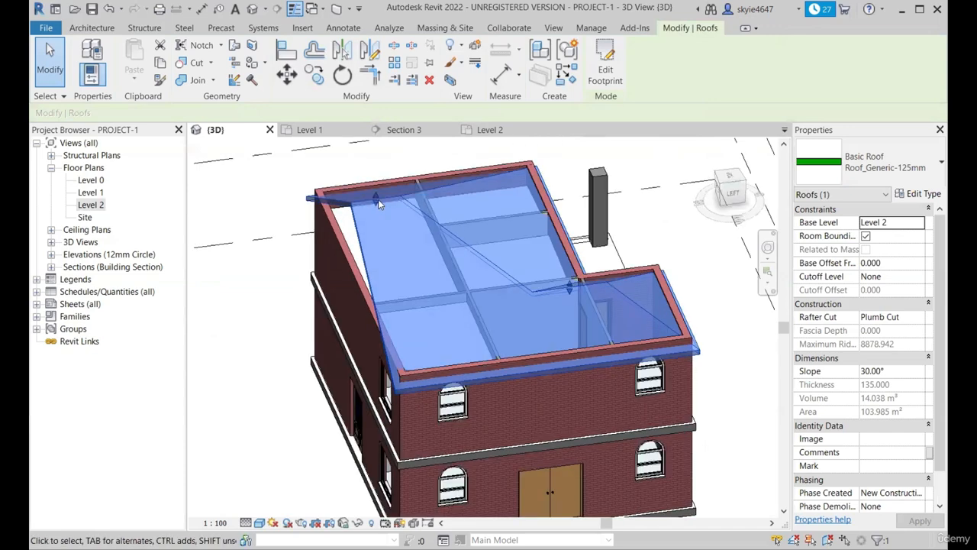
pyautogui.scroll(1, 377, 200)
pyautogui.scroll(-2, 323, 271)
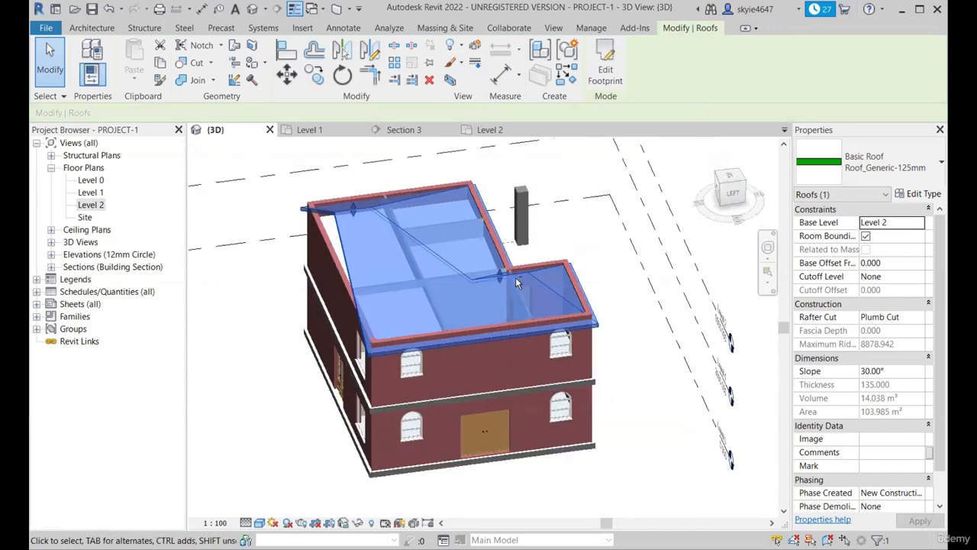
pyautogui.keyDown('shift'); pyautogui.moveTo(516, 283); pyautogui.dragTo(410, 131, button='middle'); pyautogui.keyUp('shift')
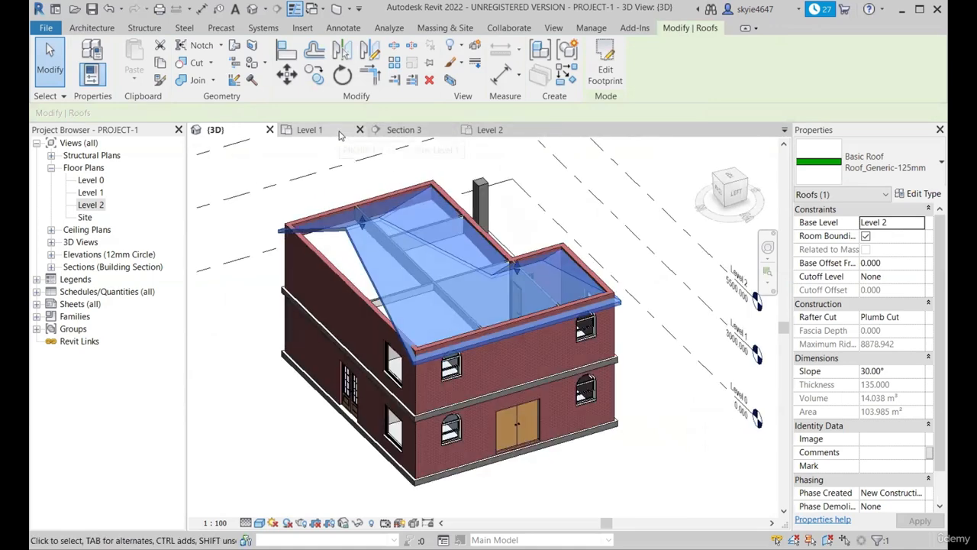
# Edit the roof footprint to turn Defines Slope back on for the grid D boundary line, finish it and show the 3D view.
pyautogui.click(309, 130)
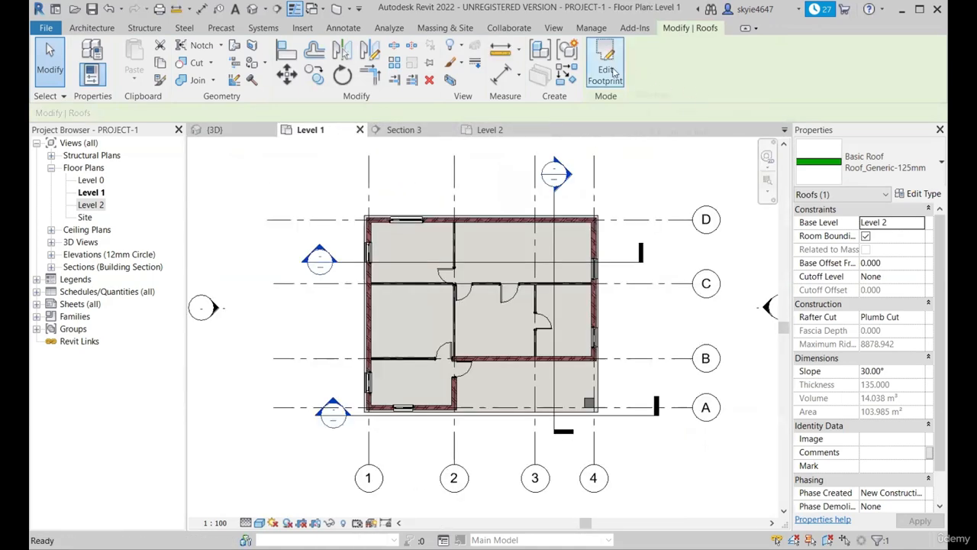
pyautogui.click(607, 69)
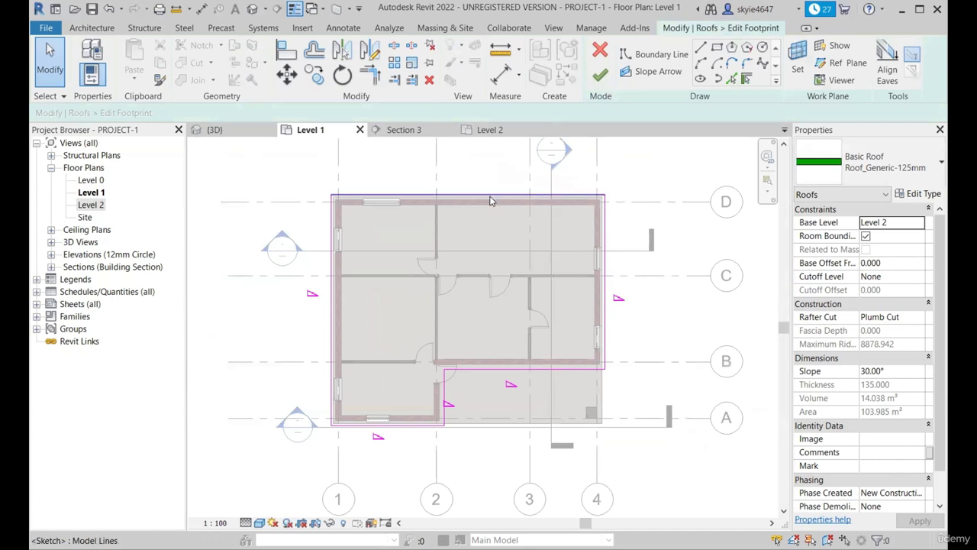
pyautogui.click(491, 200)
pyautogui.scroll(1, 492, 162)
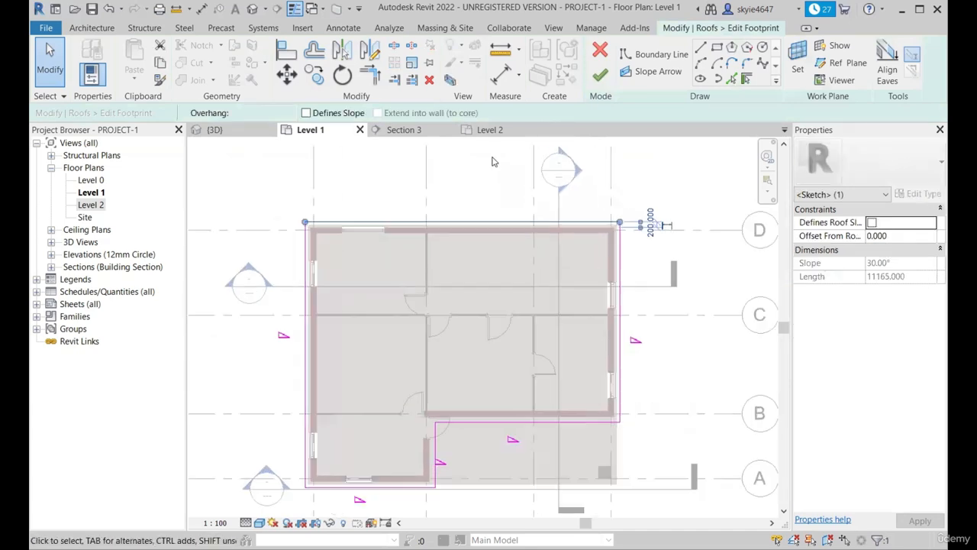
pyautogui.scroll(1, 493, 162)
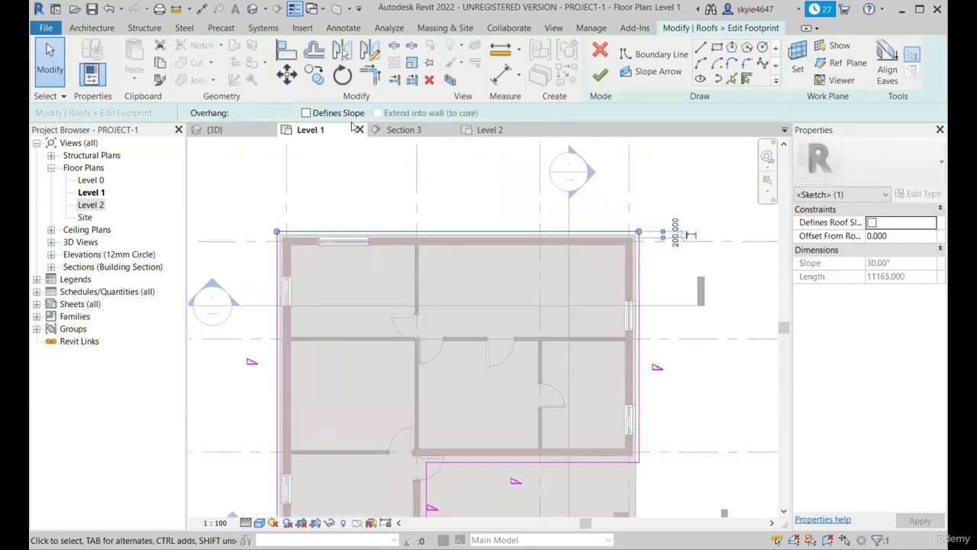
pyautogui.click(872, 222)
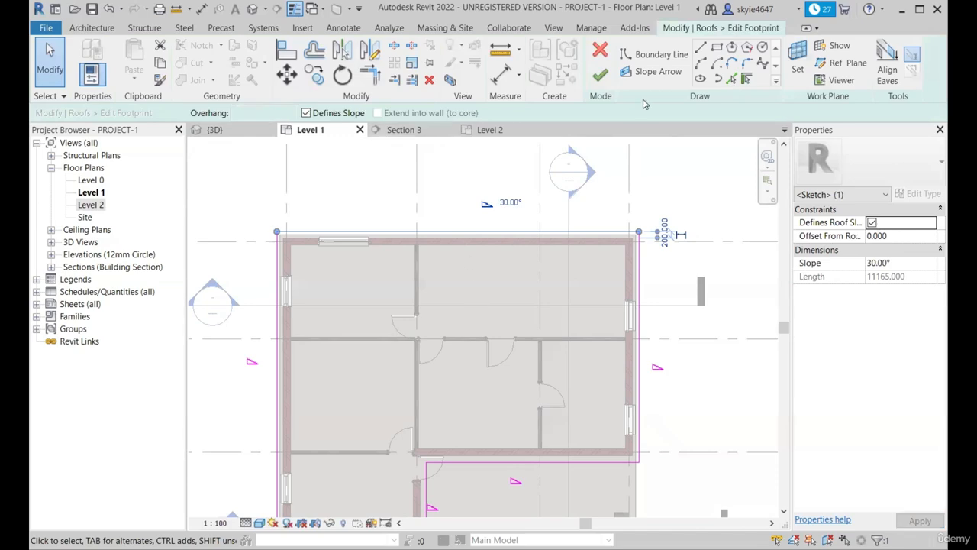
pyautogui.click(601, 77)
pyautogui.click(243, 131)
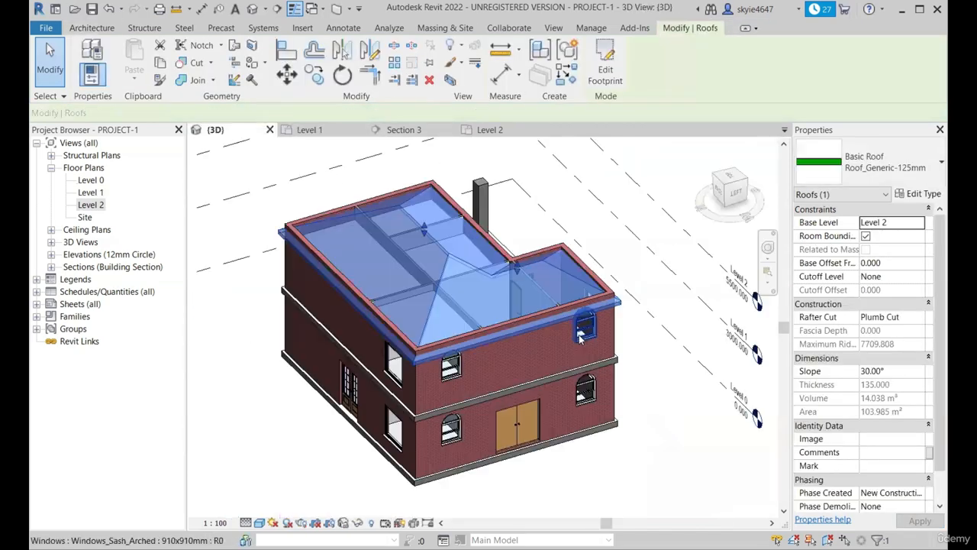
# Examine the selected roof in 3D from several sides and from eaves height.
pyautogui.moveTo(679, 376)
pyautogui.keyDown('shift'); pyautogui.mouseDown(button='middle')
pyautogui.moveTo(372, 307)
pyautogui.moveTo(488, 372)
pyautogui.moveTo(382, 354)
pyautogui.moveTo(484, 376)
pyautogui.moveTo(392, 347)
pyautogui.mouseUp(button='middle'); pyautogui.keyUp('shift')
pyautogui.keyDown('shift'); pyautogui.moveTo(506, 368); pyautogui.dragTo(439, 292, button='middle'); pyautogui.keyUp('shift')
pyautogui.scroll(2, 527, 267)
pyautogui.keyDown('shift'); pyautogui.moveTo(585, 294); pyautogui.dragTo(554, 319, button='middle'); pyautogui.keyUp('shift')
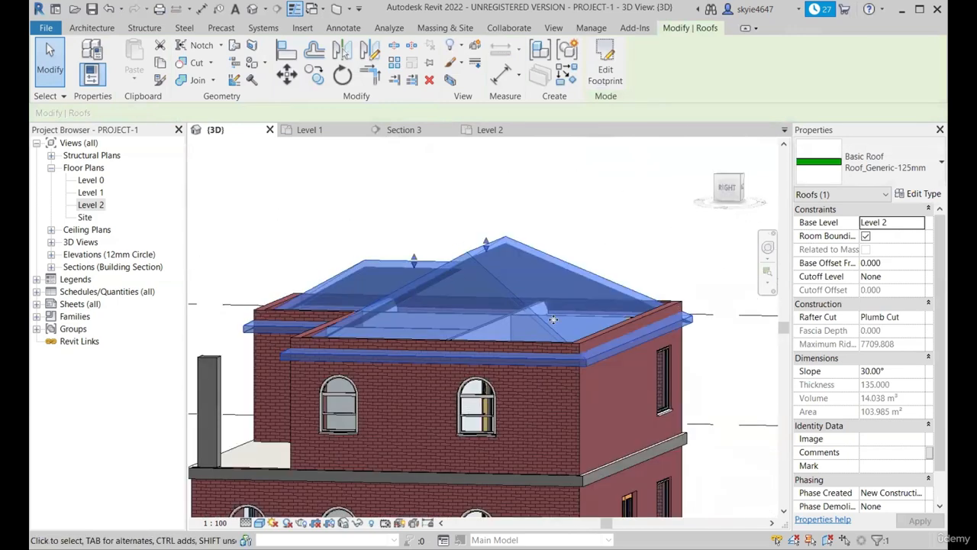
pyautogui.keyDown('shift'); pyautogui.moveTo(576, 253); pyautogui.dragTo(658, 379, button='middle'); pyautogui.keyUp('shift')
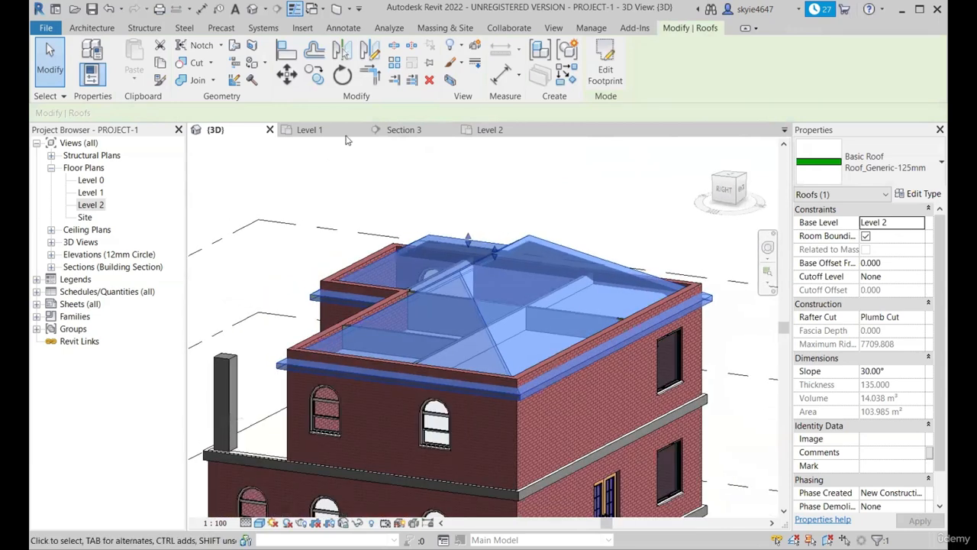
# Open the roof's footprint sketch on the Level 1 plan and inspect the slope settings of its individual boundary lines.
pyautogui.click(345, 133)
pyautogui.click(605, 69)
pyautogui.scroll(-2, 488, 138)
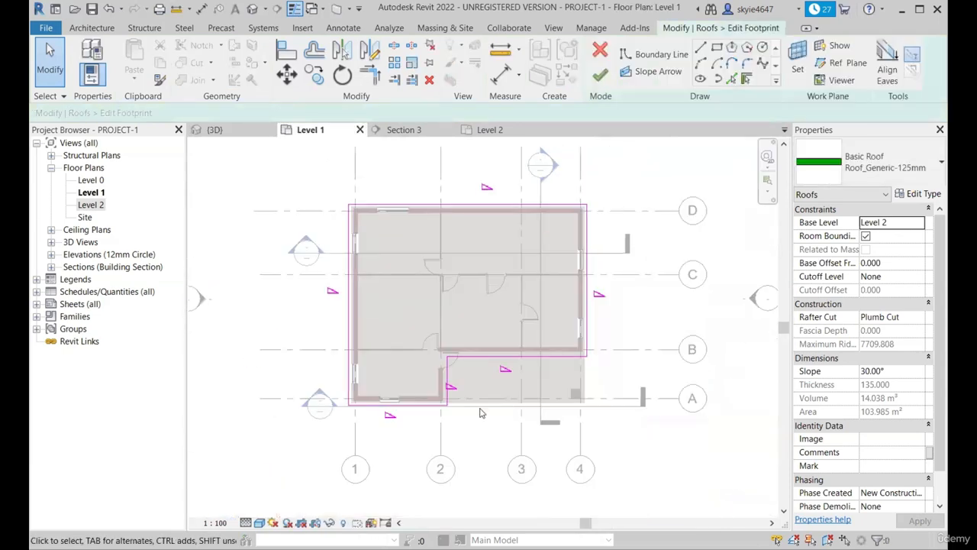
pyautogui.scroll(1, 650, 225)
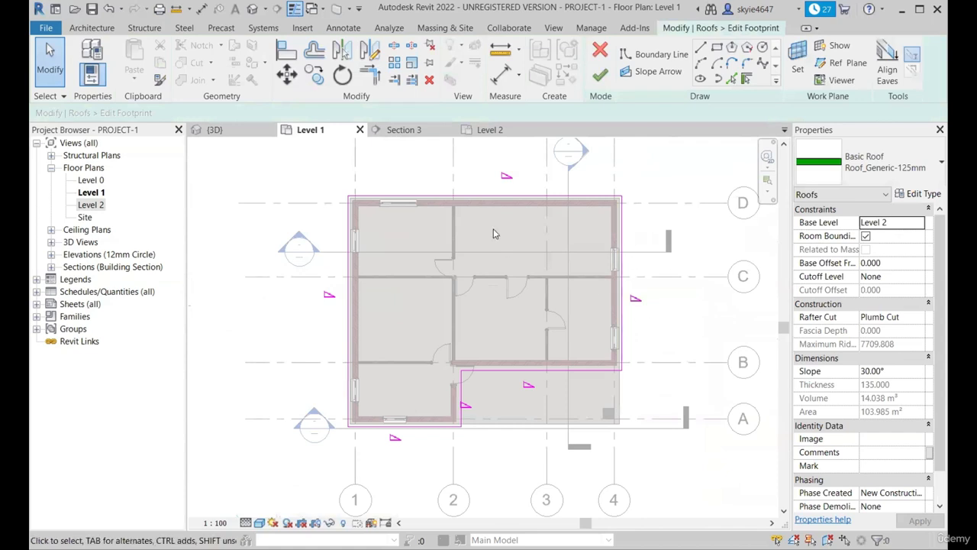
pyautogui.click(493, 201)
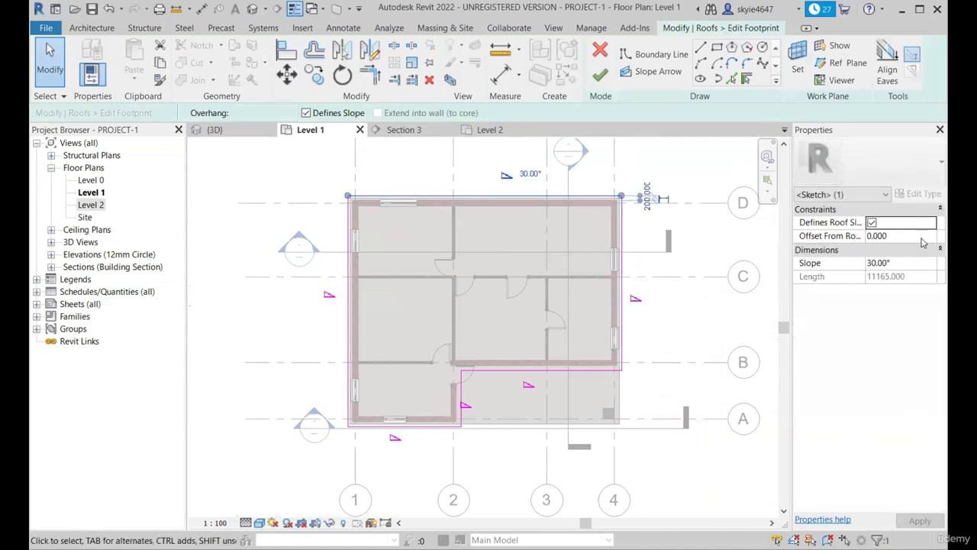
pyautogui.click(872, 264)
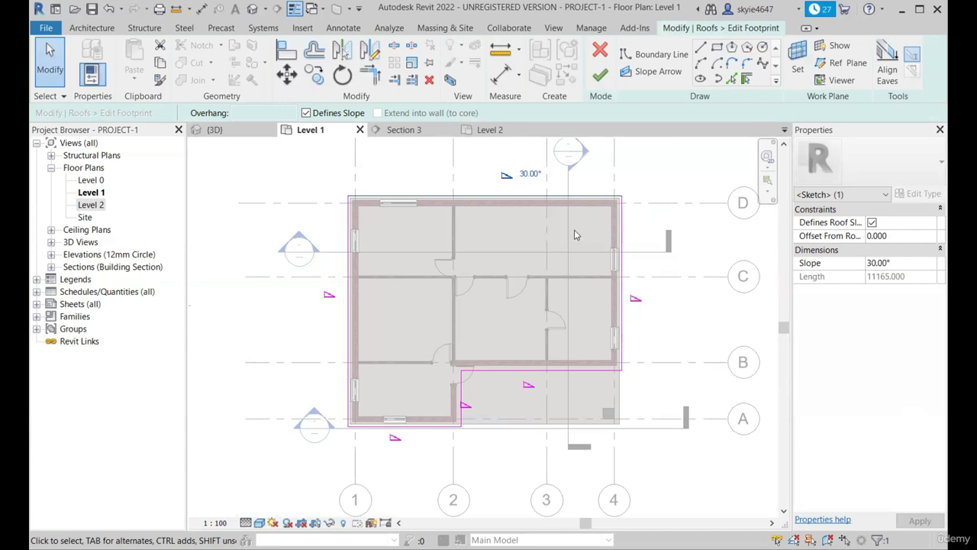
pyautogui.click(546, 370)
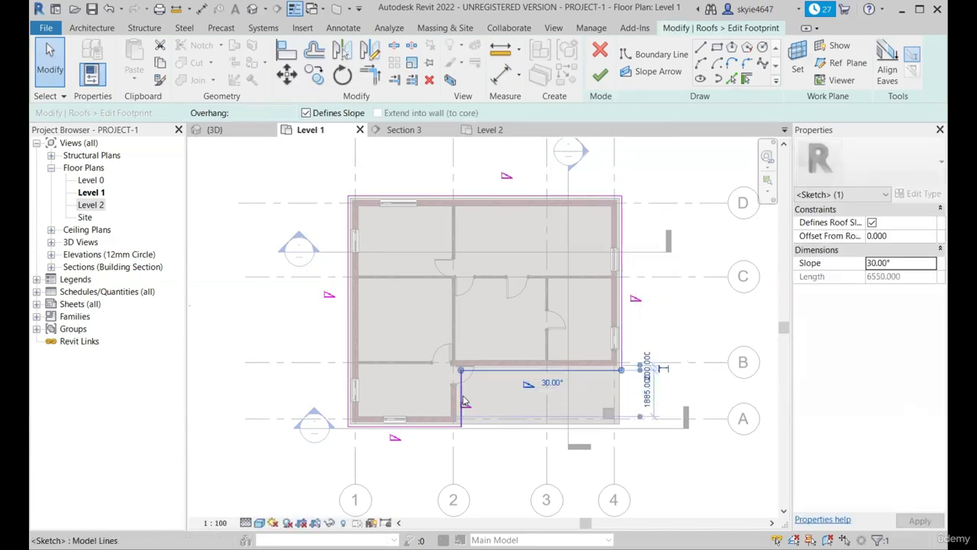
pyautogui.click(412, 426)
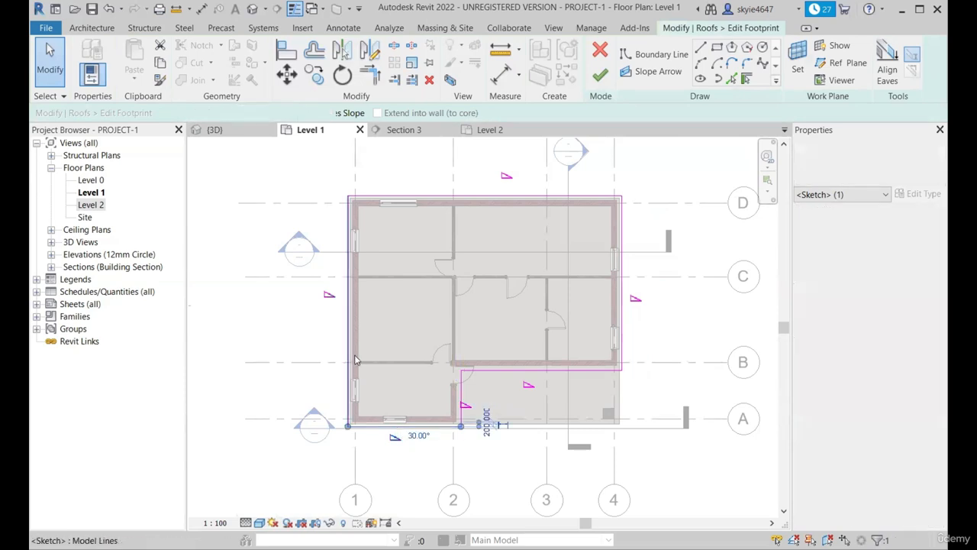
pyautogui.click(349, 357)
pyautogui.click(672, 325)
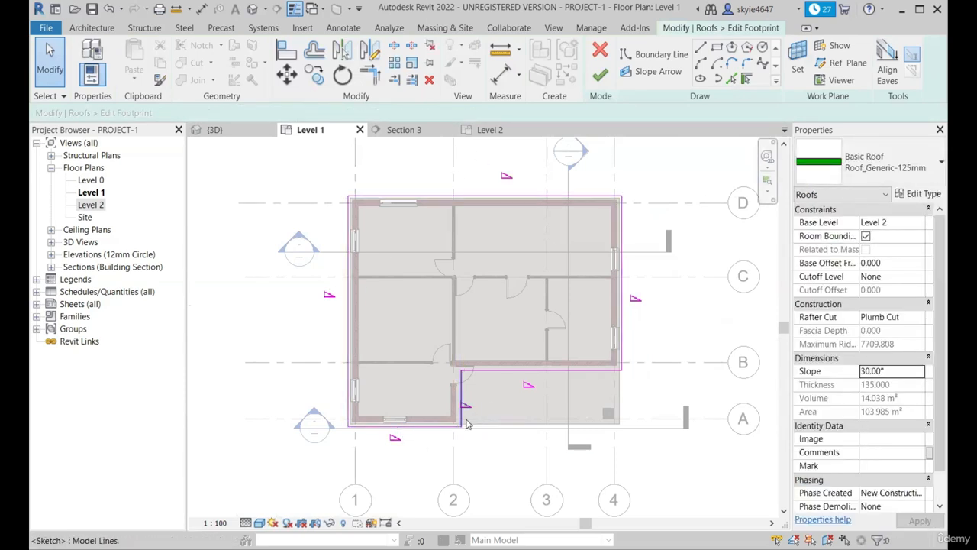
# Set the slope of the boundary lines along grids D, 4 and B to 25°, 20° and 35° respectively.
pyautogui.click(518, 197)
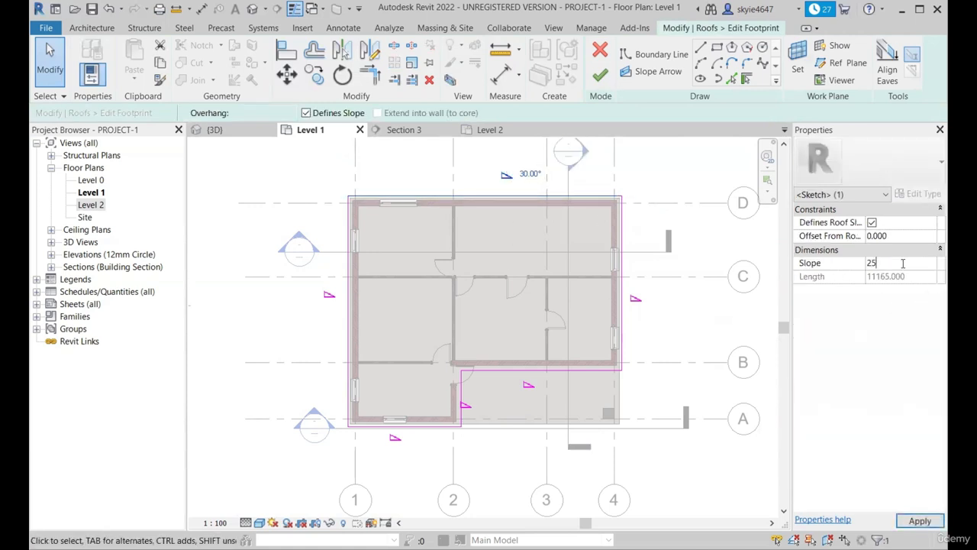
pyautogui.press('Return')
pyautogui.click(617, 290)
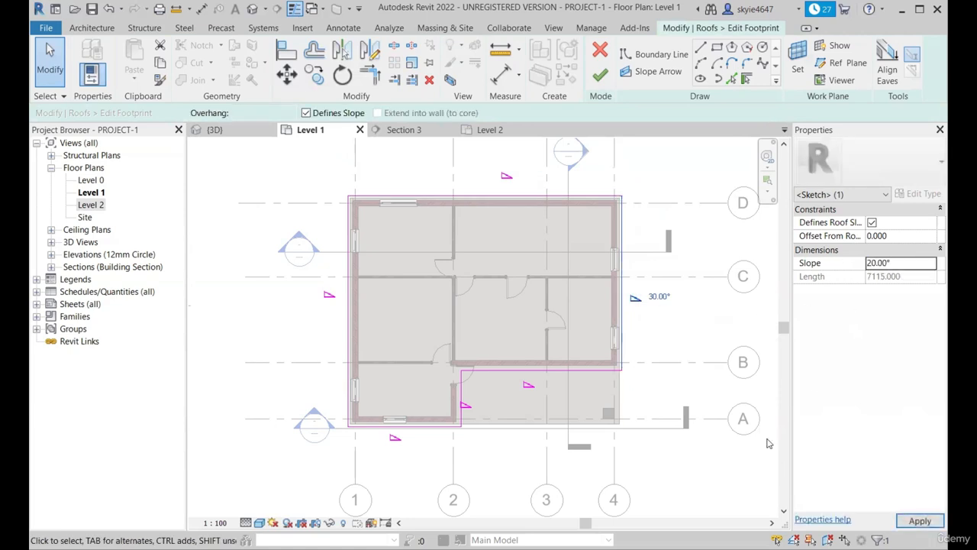
pyautogui.click(551, 371)
pyautogui.press('Escape')
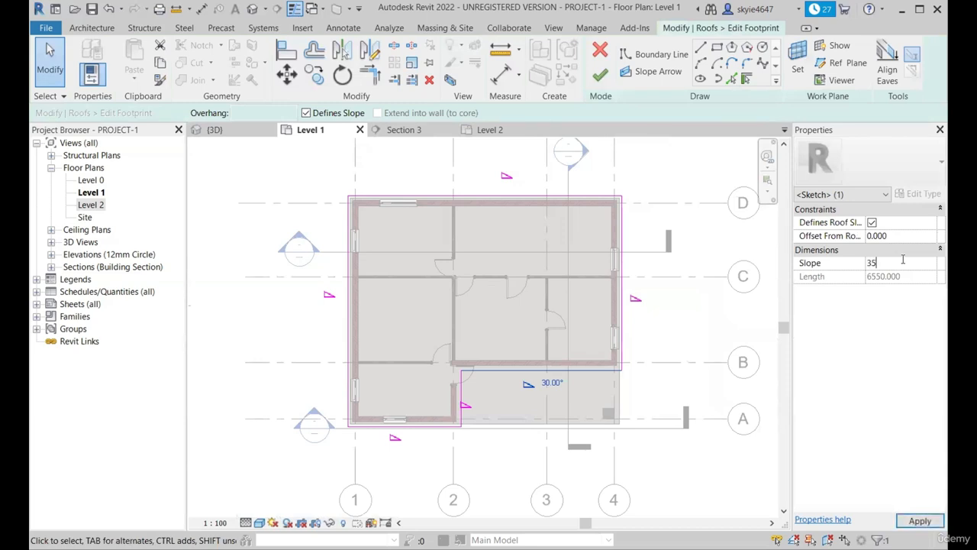
pyautogui.press('Return')
# Set the boundary line slopes to 22° beside grid 2, 27° along grid A and 33° along grid 1, and finish the footprint.
pyautogui.click(459, 391)
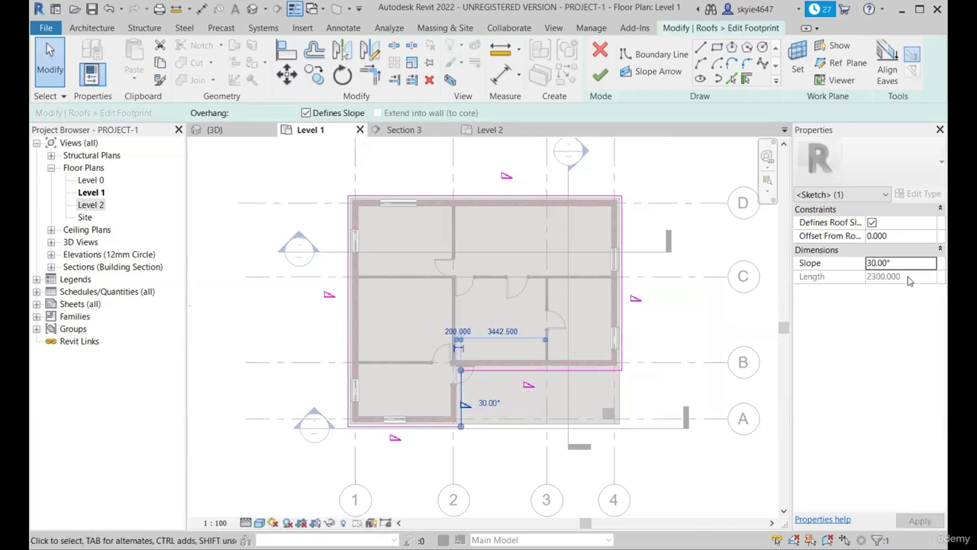
pyautogui.press('Return')
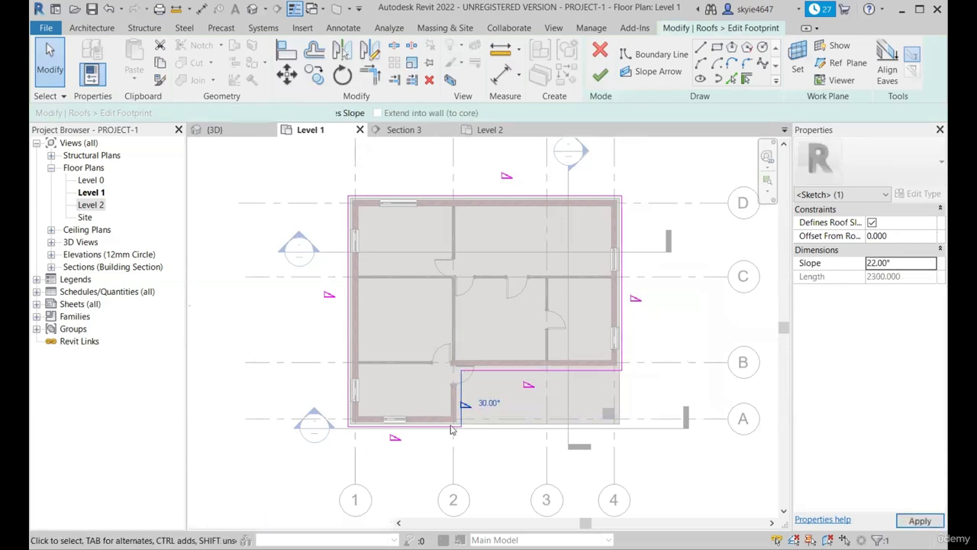
pyautogui.click(430, 427)
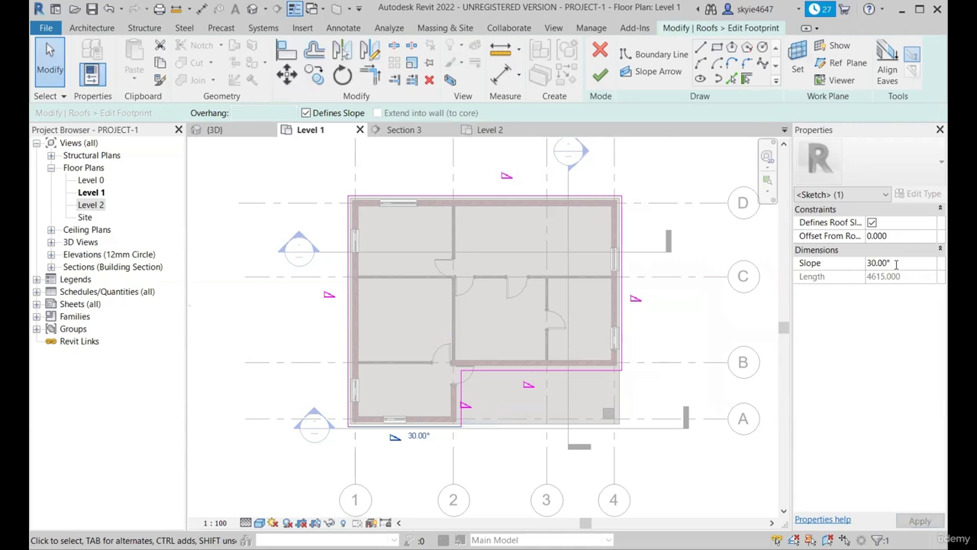
pyautogui.write('27')
pyautogui.press('Return')
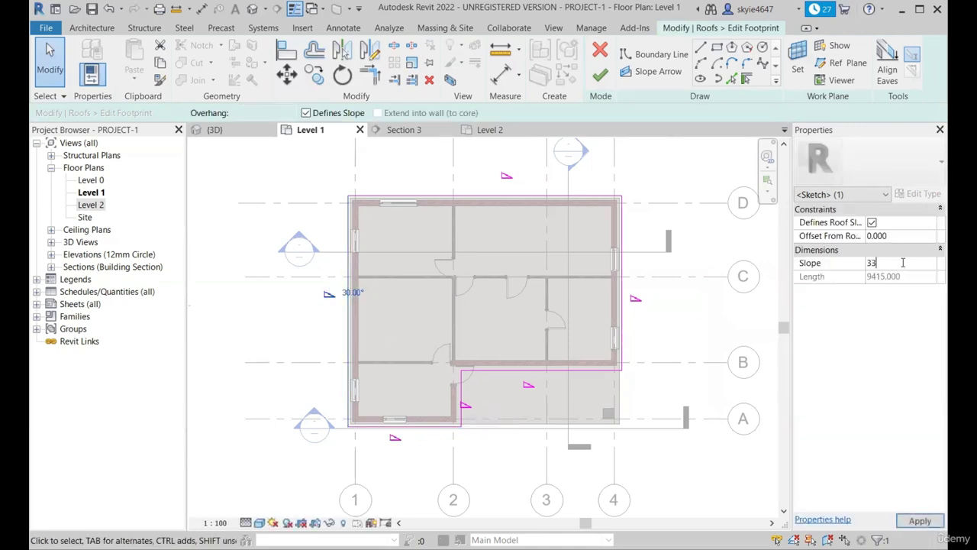
pyautogui.press('Return')
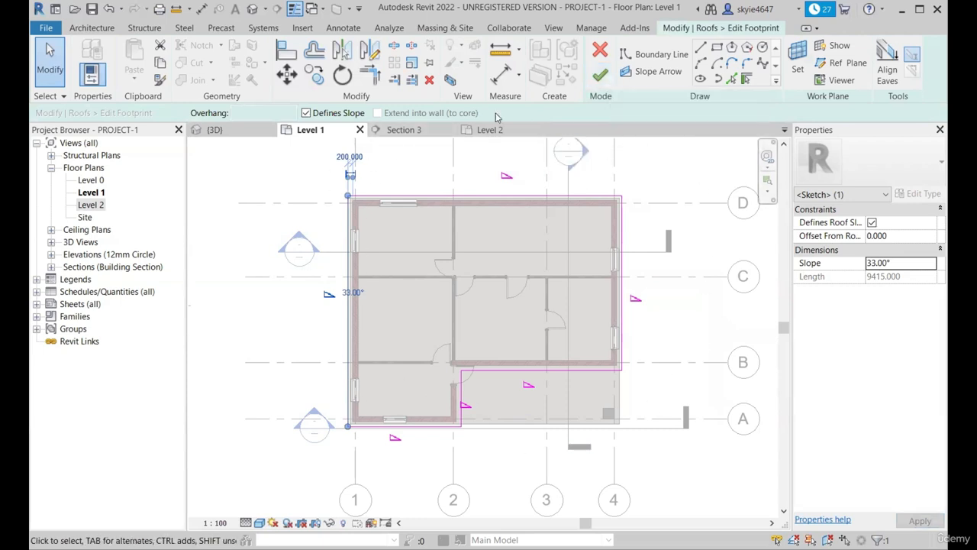
pyautogui.click(601, 75)
# Show the 3D view and examine the selected roof's ridges from above and from eaves height.
pyautogui.click(214, 129)
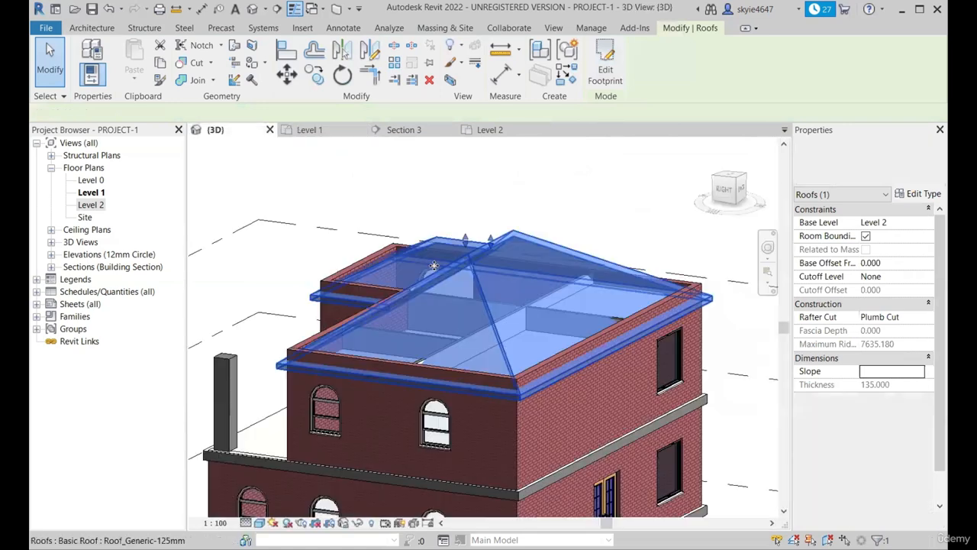
pyautogui.keyDown('shift'); pyautogui.moveTo(433, 265); pyautogui.dragTo(431, 294, button='middle'); pyautogui.keyUp('shift')
pyautogui.keyDown('shift'); pyautogui.moveTo(561, 309); pyautogui.dragTo(688, 430, button='middle'); pyautogui.keyUp('shift')
pyautogui.scroll(-2, 686, 356)
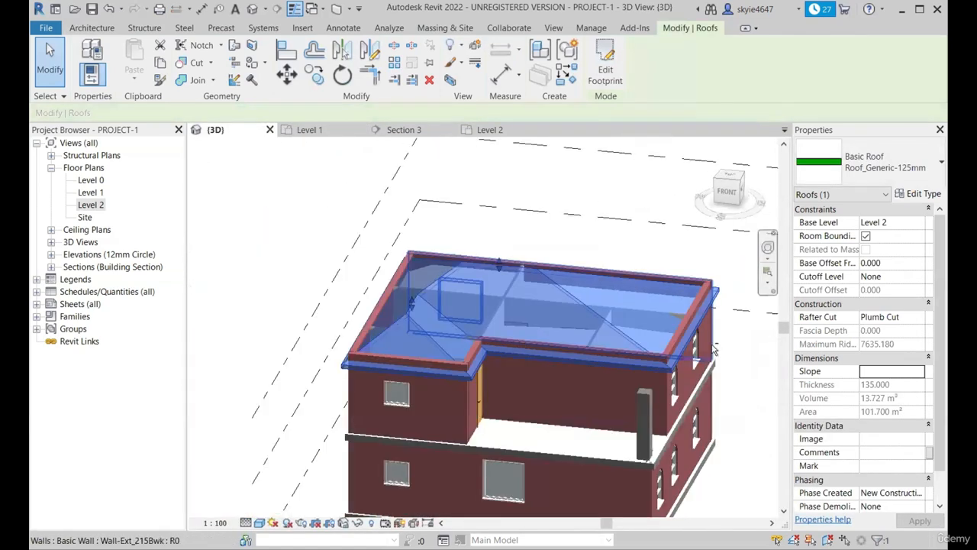
pyautogui.keyDown('shift'); pyautogui.moveTo(702, 350); pyautogui.dragTo(672, 345, button='middle'); pyautogui.keyUp('shift')
pyautogui.scroll(2, 470, 318)
pyautogui.keyDown('shift'); pyautogui.moveTo(469, 318); pyautogui.dragTo(552, 271, button='middle'); pyautogui.keyUp('shift')
pyautogui.scroll(-2, 552, 272)
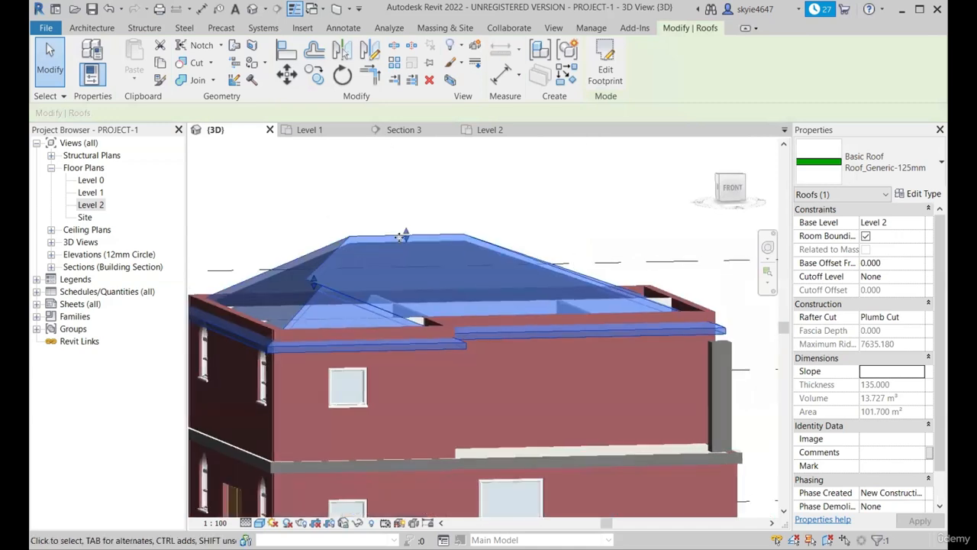
# Deselect the roof and inspect the hips, valleys and differently sloped faces in 3D from all around the building.
pyautogui.click(585, 219)
pyautogui.scroll(2, 472, 219)
pyautogui.keyDown('shift'); pyautogui.moveTo(471, 223); pyautogui.dragTo(484, 245, button='middle'); pyautogui.keyUp('shift')
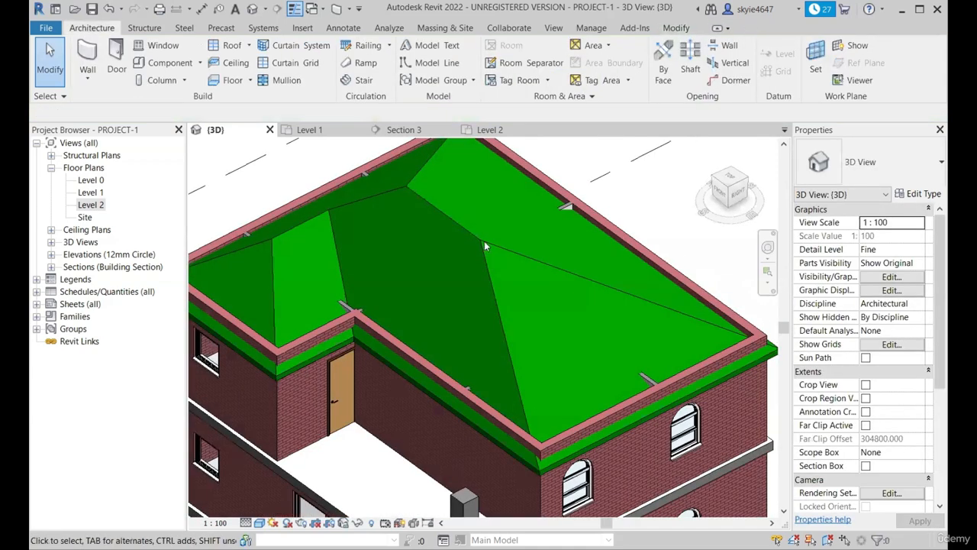
pyautogui.keyDown('shift'); pyautogui.moveTo(535, 289); pyautogui.dragTo(524, 276, button='middle'); pyautogui.keyUp('shift')
pyautogui.scroll(-2, 546, 247)
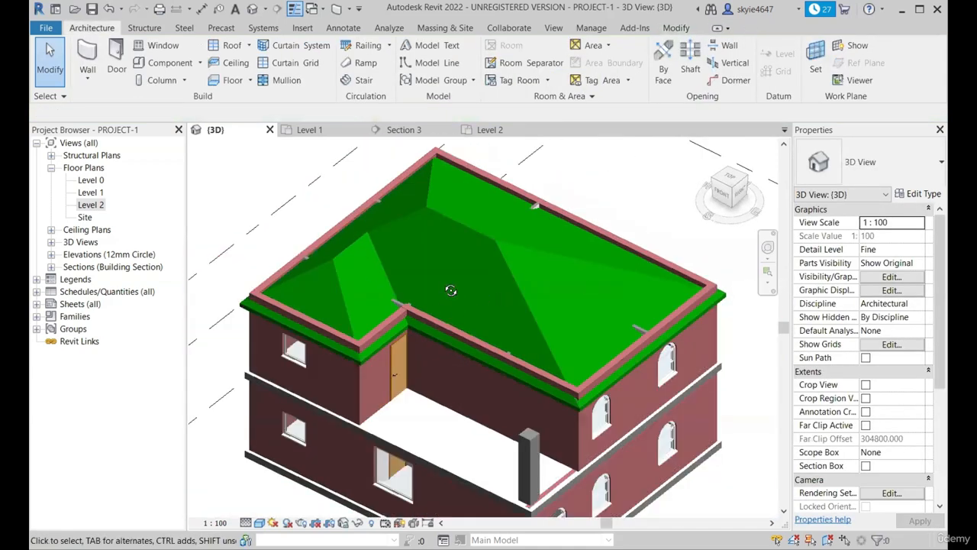
pyautogui.keyDown('shift'); pyautogui.moveTo(451, 290); pyautogui.dragTo(579, 296, button='middle'); pyautogui.keyUp('shift')
pyautogui.scroll(2, 579, 297)
pyautogui.keyDown('shift'); pyautogui.moveTo(600, 264); pyautogui.dragTo(569, 251, button='middle'); pyautogui.keyUp('shift')
pyautogui.scroll(-2, 641, 289)
pyautogui.keyDown('shift'); pyautogui.moveTo(530, 349); pyautogui.dragTo(464, 343, button='middle'); pyautogui.keyUp('shift')
pyautogui.scroll(2, 325, 277)
pyautogui.scroll(-2, 576, 342)
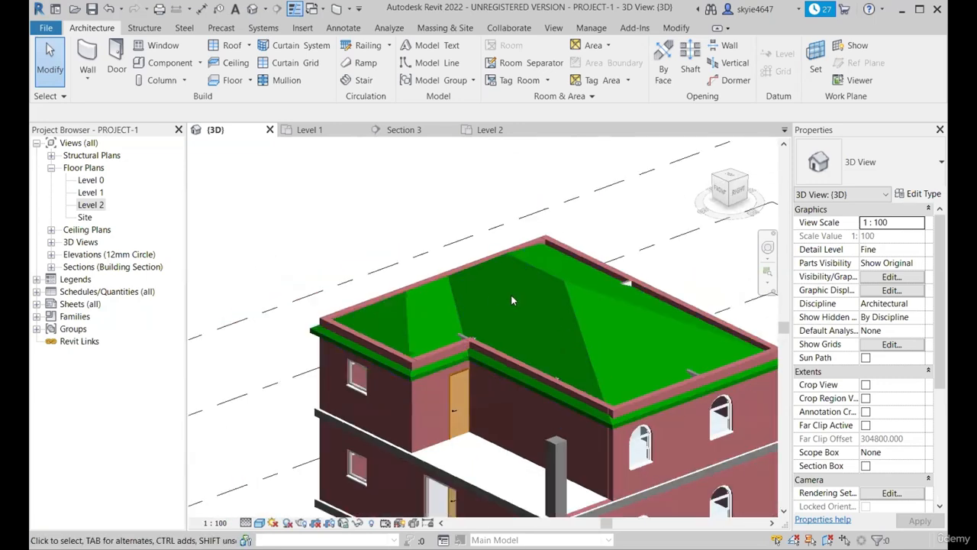
pyautogui.keyDown('shift'); pyautogui.moveTo(419, 290); pyautogui.dragTo(562, 269, button='middle'); pyautogui.keyUp('shift')
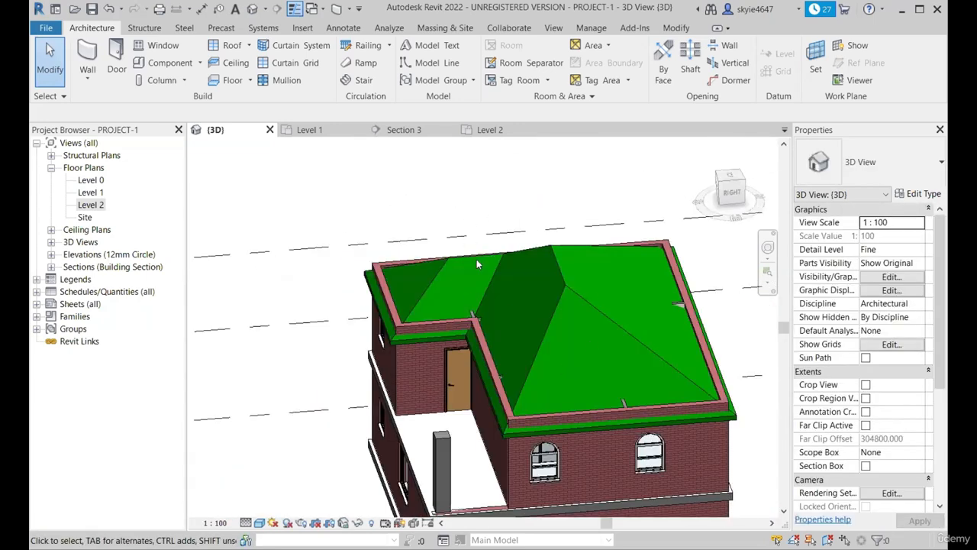
pyautogui.scroll(-2, 477, 259)
pyautogui.keyDown('shift'); pyautogui.moveTo(479, 261); pyautogui.dragTo(415, 330, button='middle'); pyautogui.keyUp('shift')
pyautogui.scroll(2, 463, 329)
pyautogui.scroll(-3, 517, 348)
pyautogui.keyDown('shift'); pyautogui.moveTo(517, 349); pyautogui.dragTo(557, 325, button='middle'); pyautogui.keyUp('shift')
pyautogui.scroll(2, 450, 335)
pyautogui.scroll(2, 525, 294)
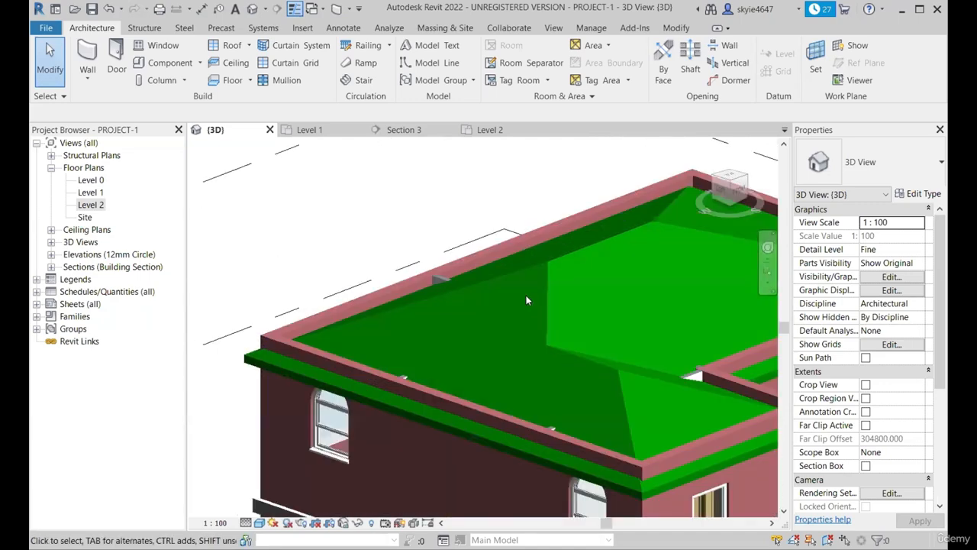
pyautogui.keyDown('shift'); pyautogui.moveTo(525, 294); pyautogui.dragTo(513, 330, button='middle'); pyautogui.keyUp('shift')
# Edit the roof footprint on Level 1 to turn off Defines Slope for the grid 4 and grid 1 boundary lines, and finish it.
pyautogui.click(512, 330)
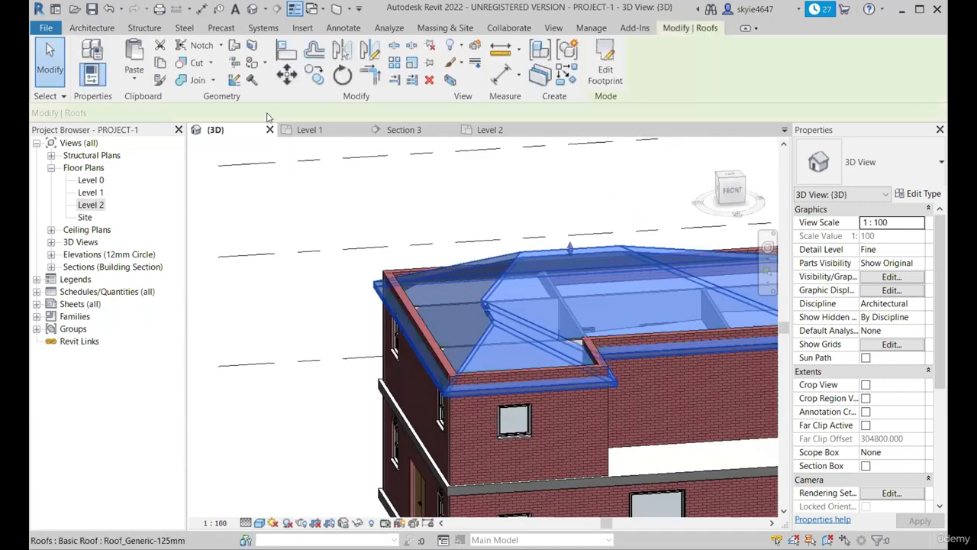
pyautogui.click(321, 131)
pyautogui.click(605, 65)
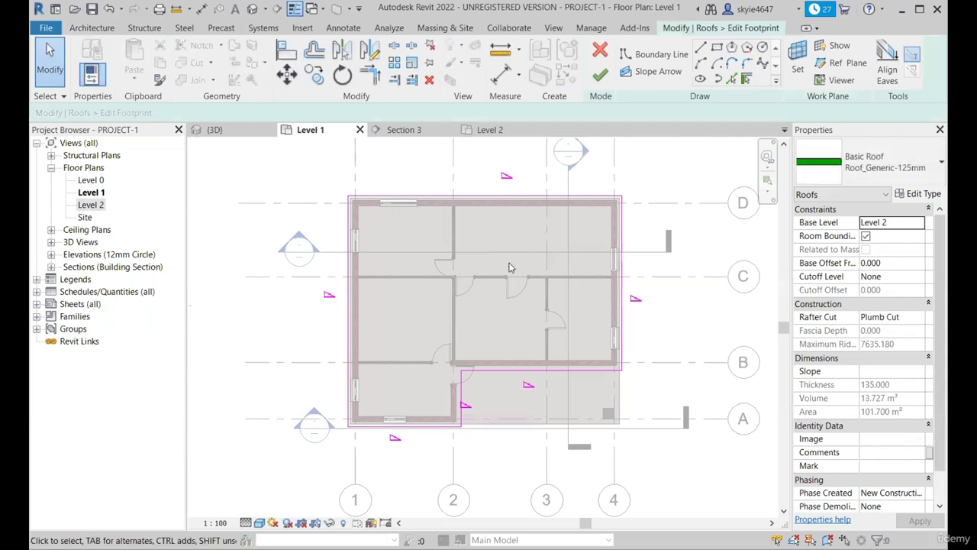
pyautogui.click(619, 259)
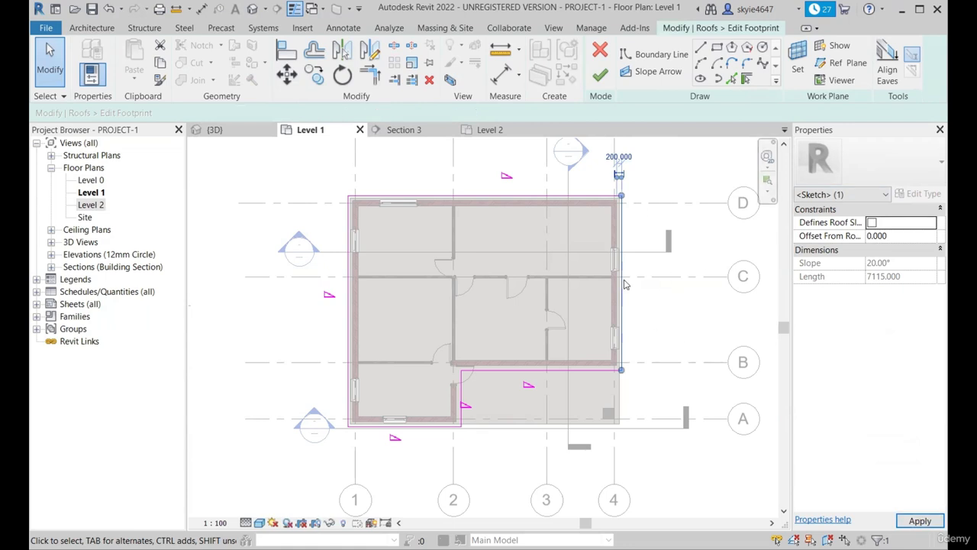
pyautogui.click(690, 338)
pyautogui.click(350, 294)
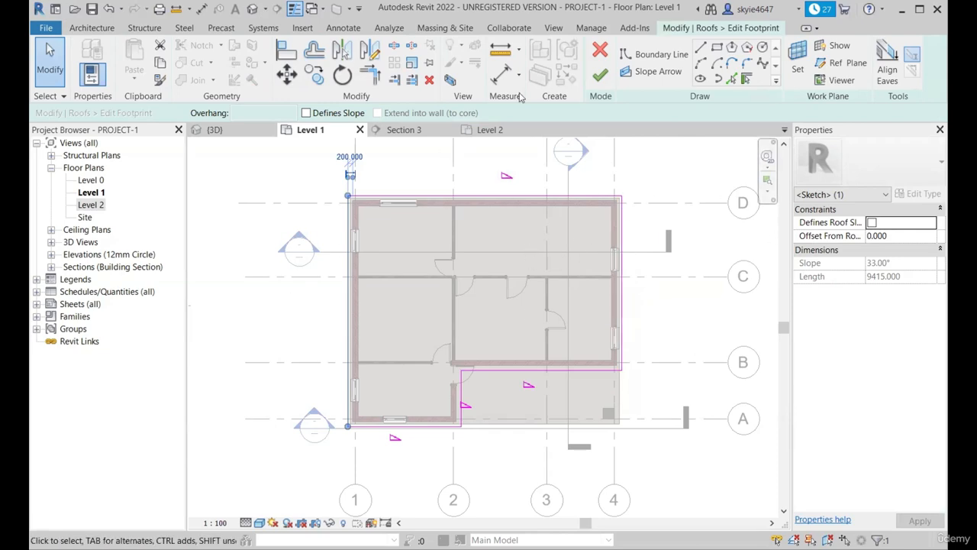
pyautogui.click(600, 77)
# Examine the roof in 3D at the open gable ends above the grid 1 and grid 4 walls.
pyautogui.click(227, 131)
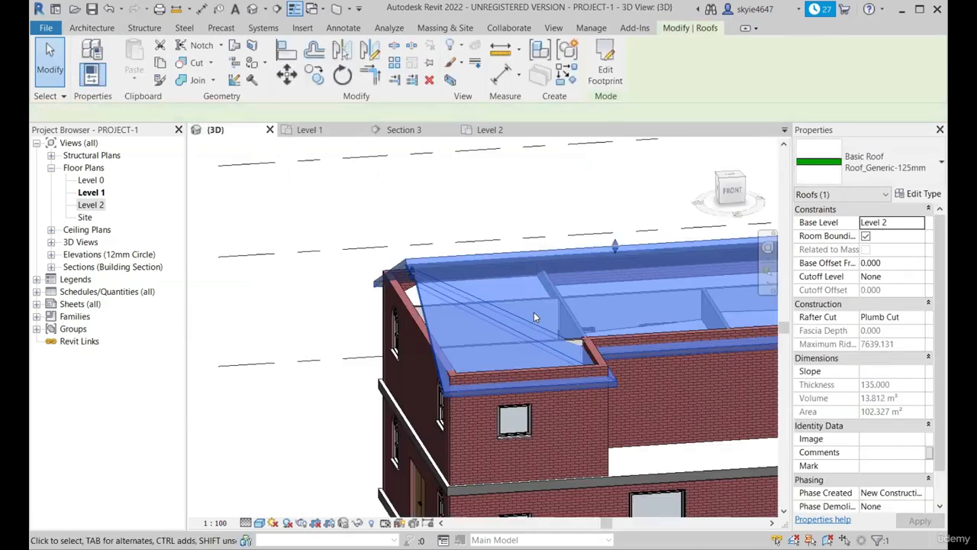
pyautogui.scroll(-2, 534, 311)
pyautogui.click(434, 236)
pyautogui.keyDown('shift'); pyautogui.moveTo(435, 236); pyautogui.dragTo(545, 273, button='middle'); pyautogui.keyUp('shift')
pyautogui.scroll(2, 535, 305)
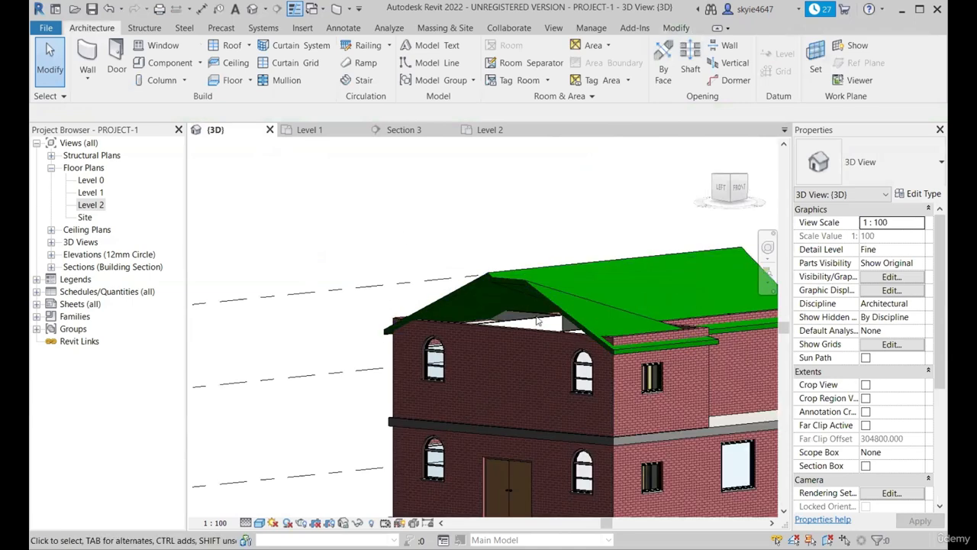
pyautogui.scroll(-2, 573, 319)
pyautogui.keyDown('shift'); pyautogui.moveTo(607, 286); pyautogui.dragTo(478, 332, button='middle'); pyautogui.keyUp('shift')
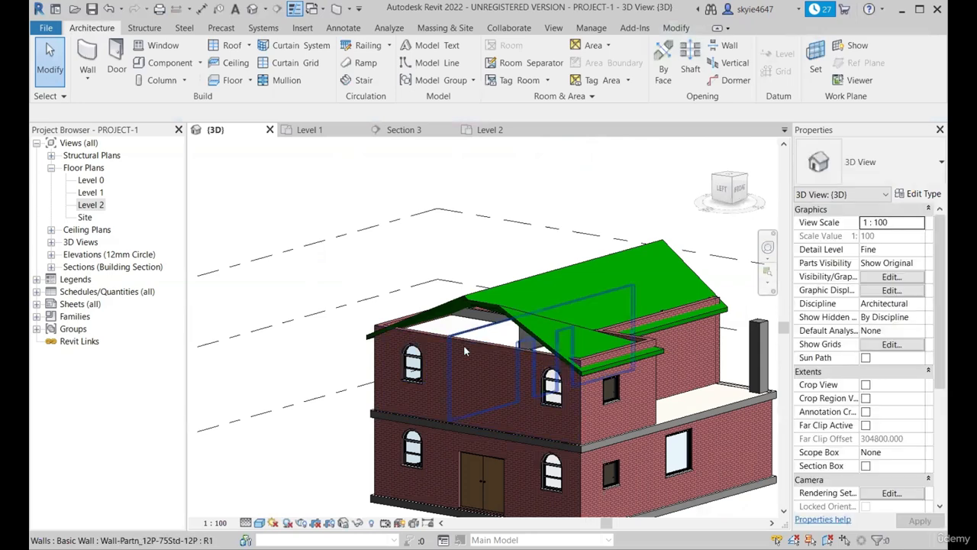
pyautogui.keyDown('shift'); pyautogui.moveTo(416, 296); pyautogui.dragTo(448, 301, button='middle'); pyautogui.keyUp('shift')
pyautogui.click(450, 299)
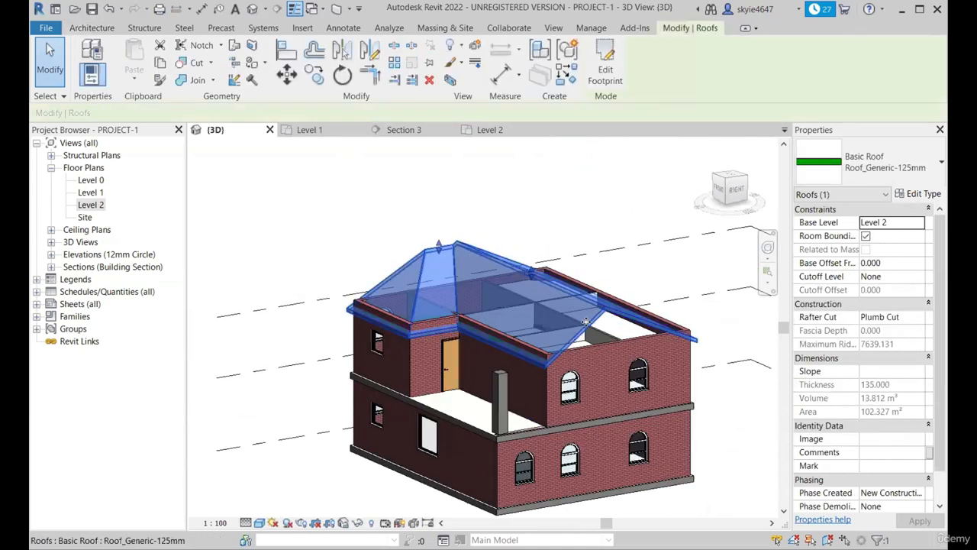
pyautogui.scroll(2, 470, 284)
pyautogui.scroll(-2, 475, 270)
pyautogui.keyDown('shift'); pyautogui.moveTo(475, 270); pyautogui.dragTo(365, 180, button='middle'); pyautogui.keyUp('shift')
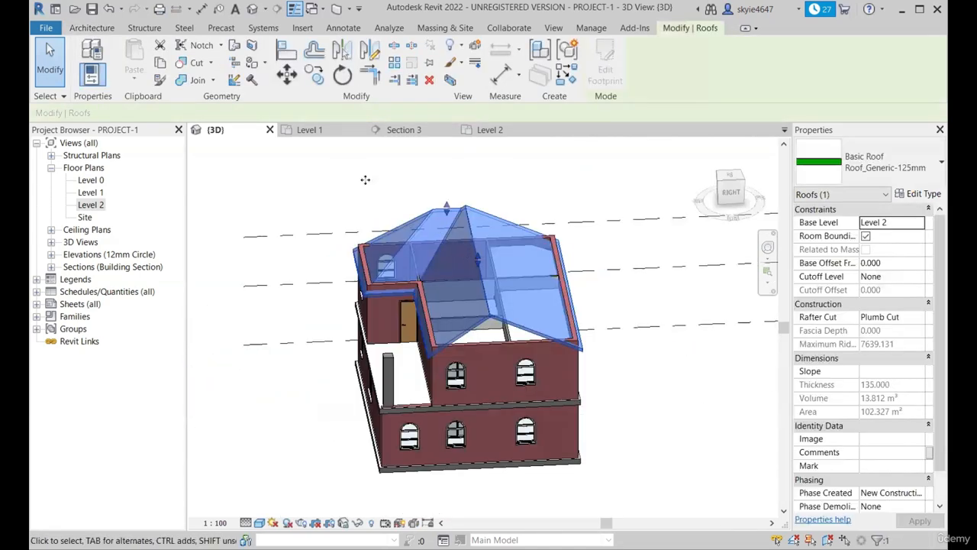
# Edit the roof footprint on Level 1 and turn on Defines Slope for the whole chain of boundary lines.
pyautogui.click(339, 132)
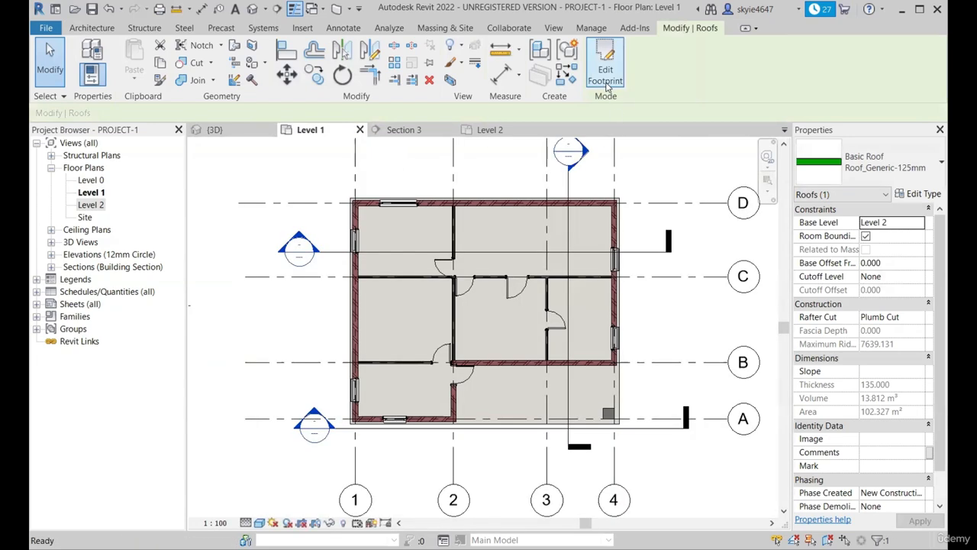
pyautogui.click(605, 68)
pyautogui.press('Tab')
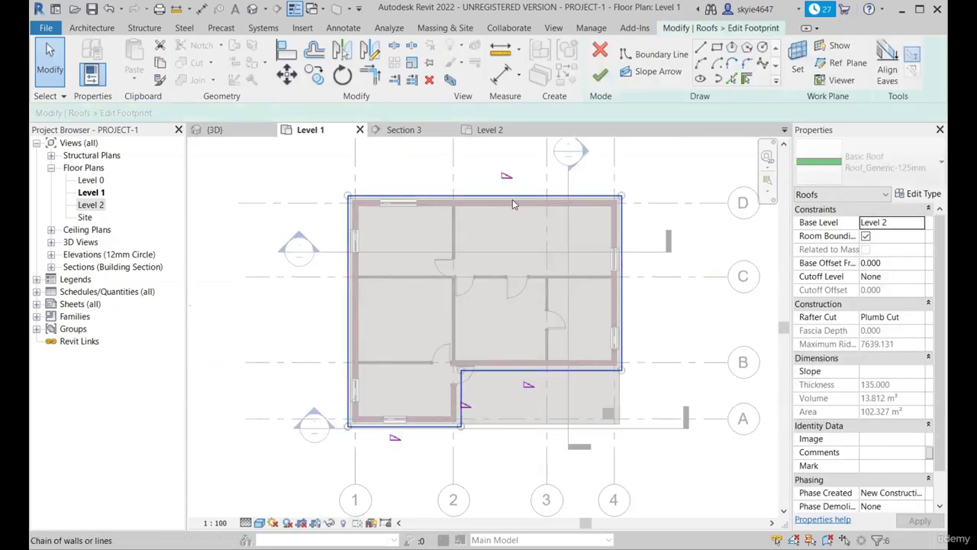
pyautogui.click(513, 199)
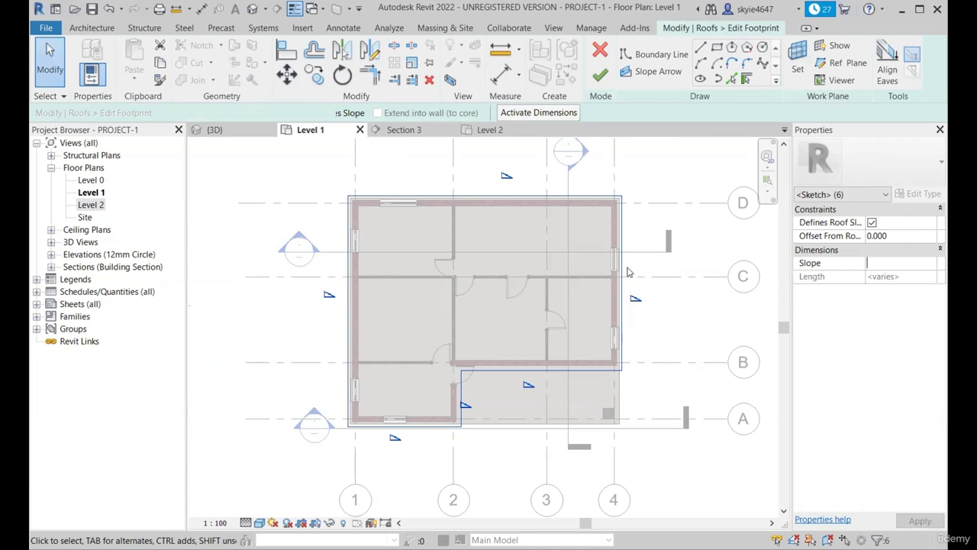
pyautogui.click(536, 208)
# Set the slope of all six footprint boundary lines to 30° and finish the roof footprint.
pyautogui.click(532, 196)
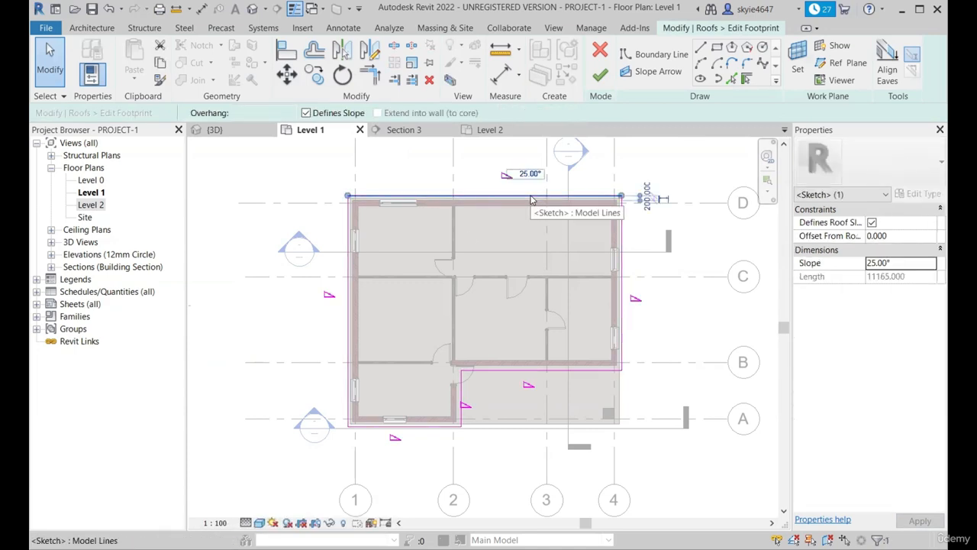
pyautogui.press('Tab')
pyautogui.click(532, 198)
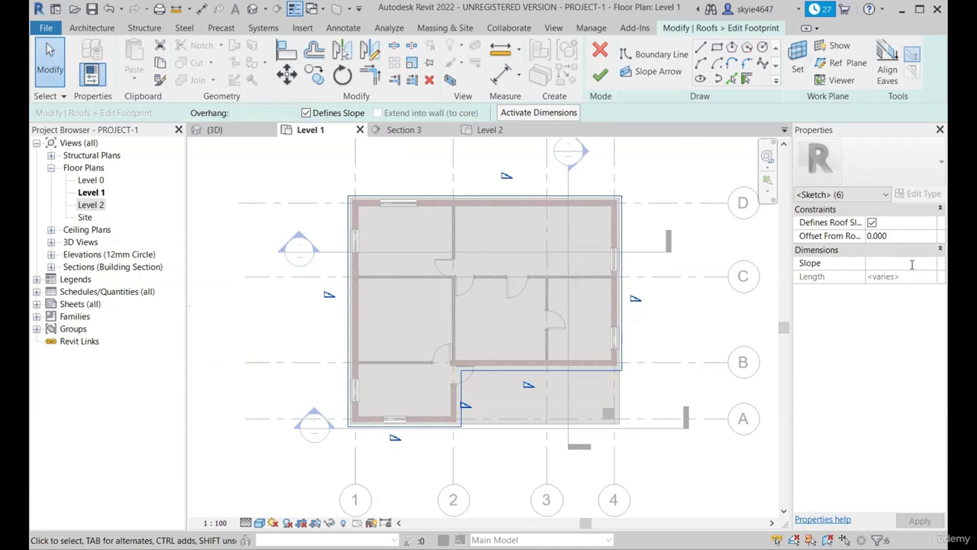
pyautogui.write('30')
pyautogui.press('Return')
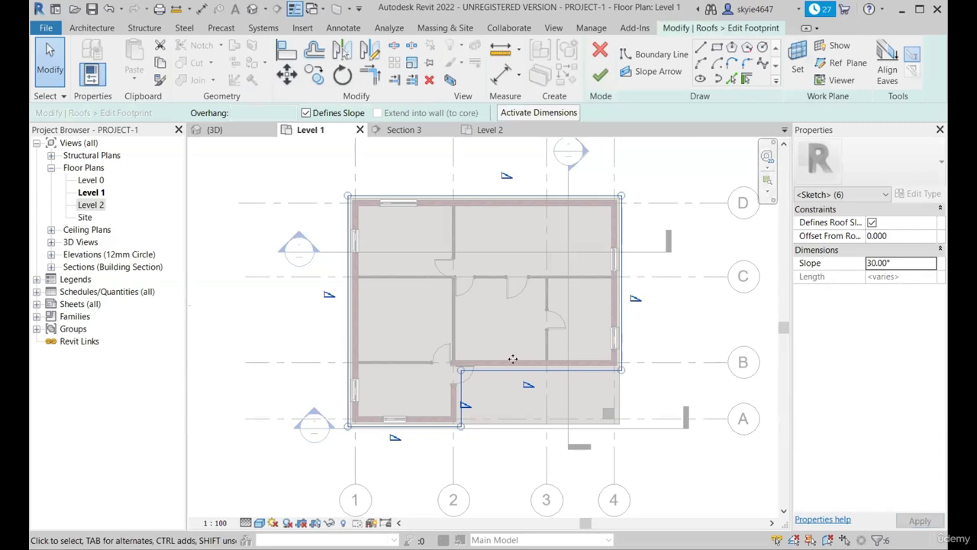
pyautogui.click(600, 73)
# Show the 3D view, examine the hipped roof from several sides, and select the roof.
pyautogui.click(214, 130)
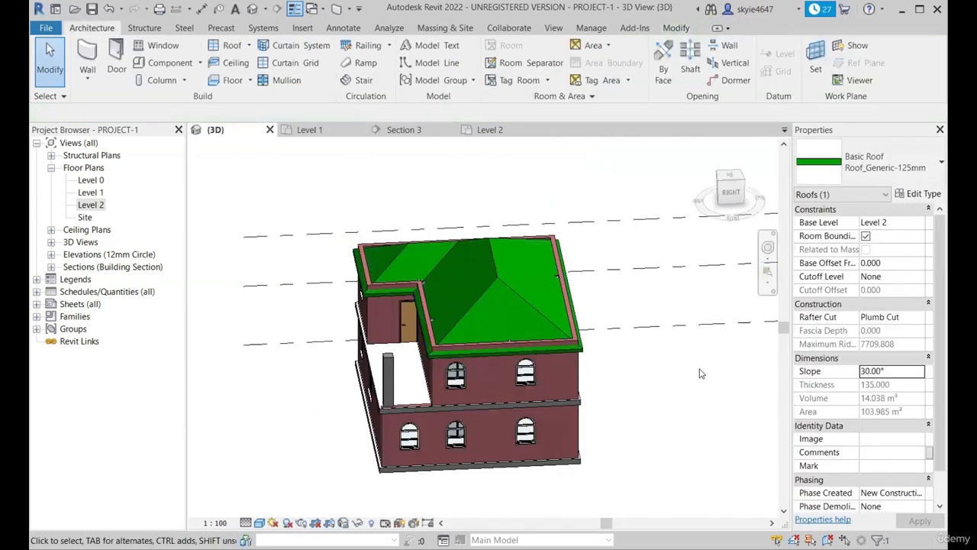
pyautogui.keyDown('shift'); pyautogui.moveTo(699, 373); pyautogui.dragTo(428, 157, button='middle'); pyautogui.keyUp('shift')
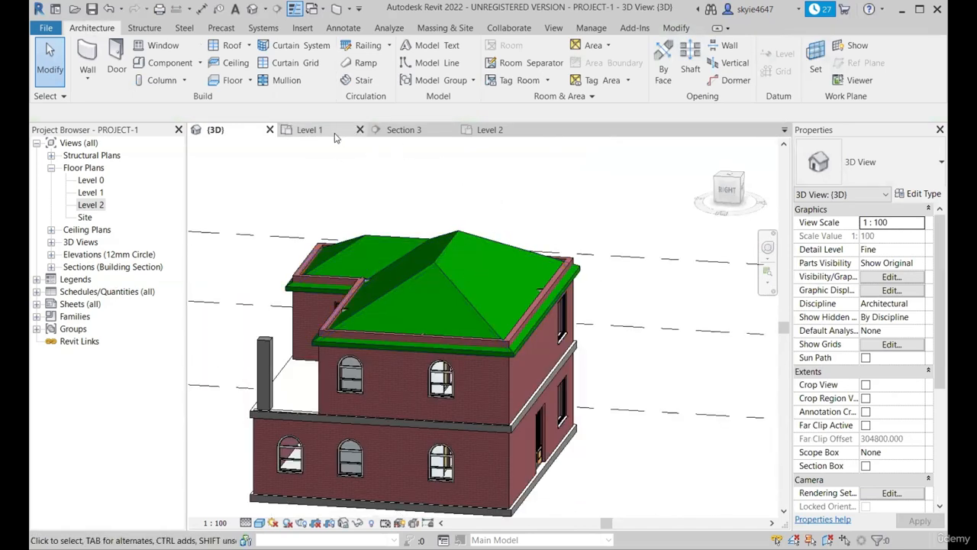
pyautogui.click(444, 257)
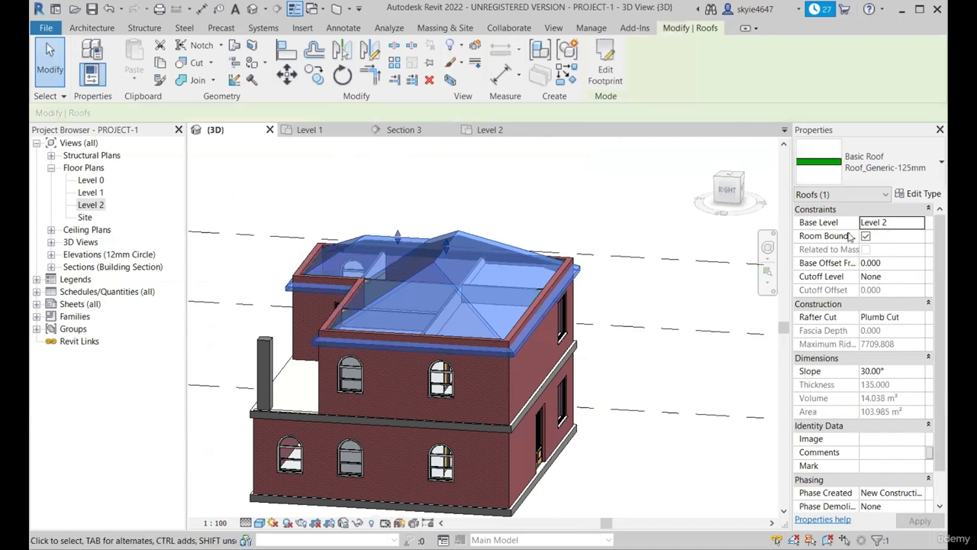
pyautogui.keyDown('shift'); pyautogui.moveTo(550, 297); pyautogui.dragTo(538, 203, button='middle'); pyautogui.keyUp('shift')
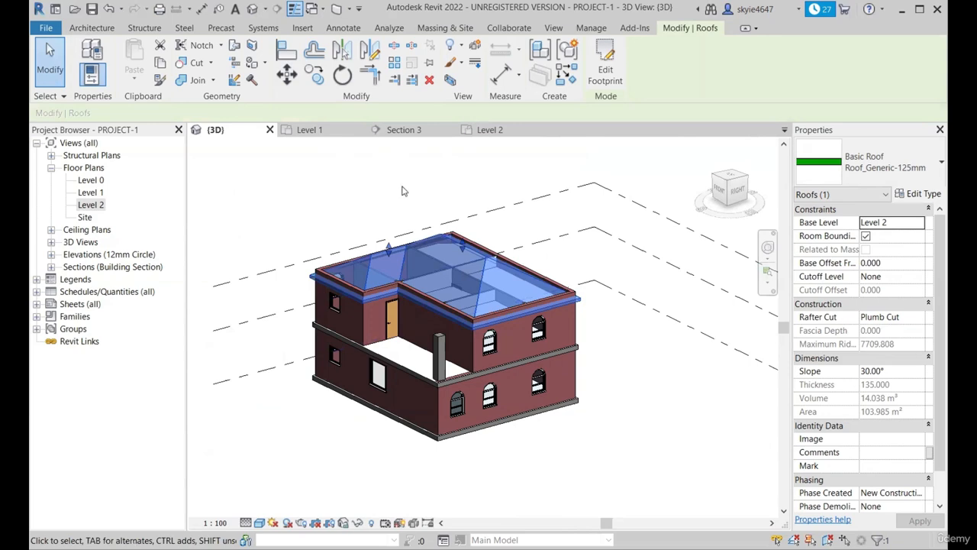
# Go to the Section 3 view from its section line on the Level 1 plan and select the cut roof.
pyautogui.click(340, 131)
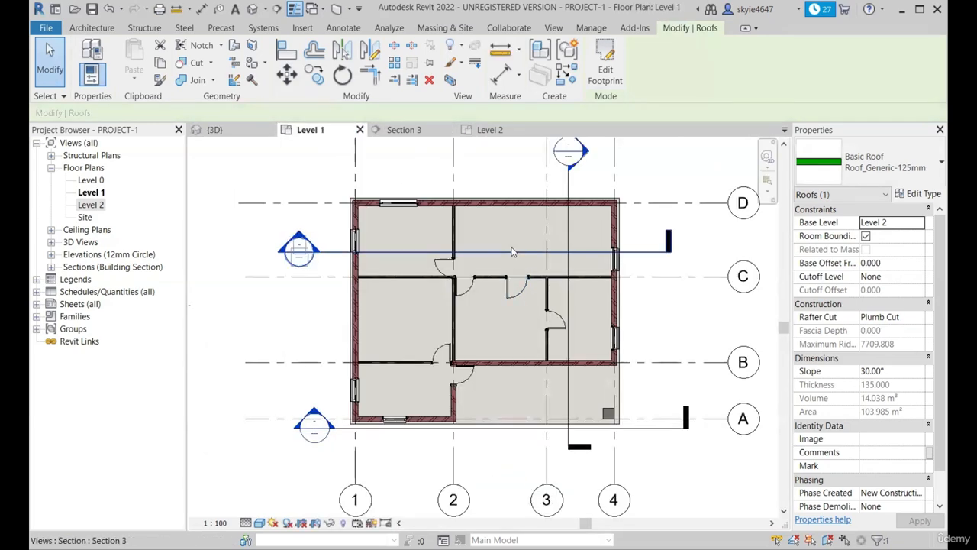
pyautogui.click(511, 251)
pyautogui.rightClick(511, 245)
pyautogui.click(550, 313)
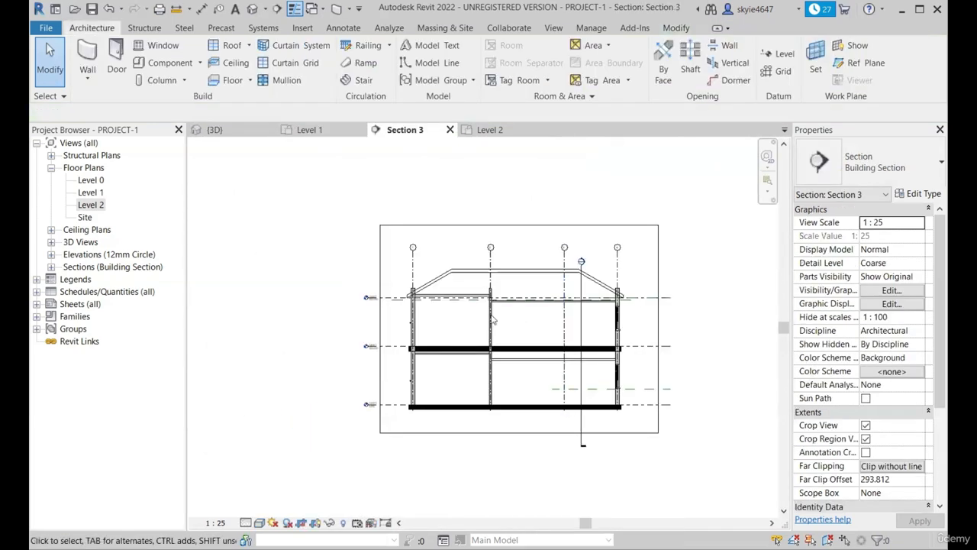
pyautogui.scroll(3, 370, 282)
pyautogui.scroll(-2, 557, 252)
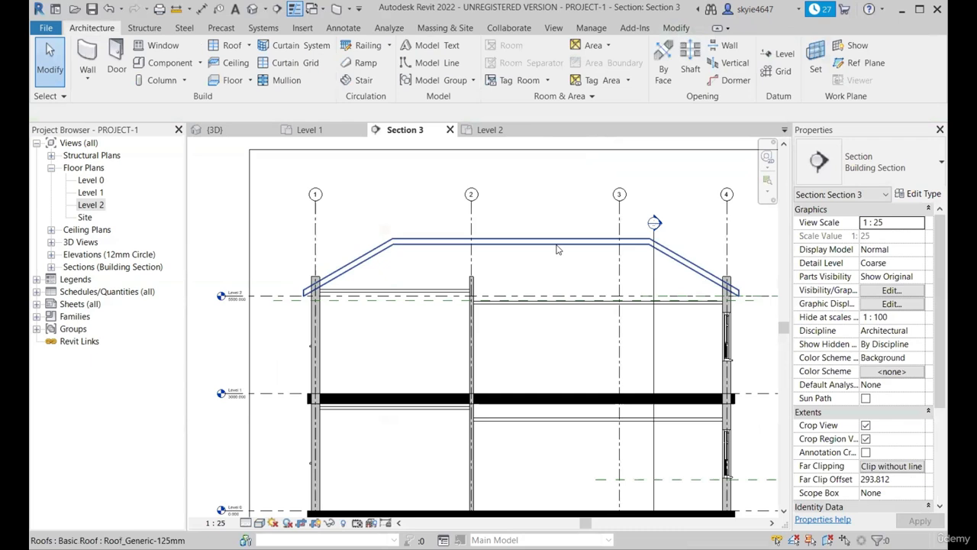
pyautogui.click(558, 246)
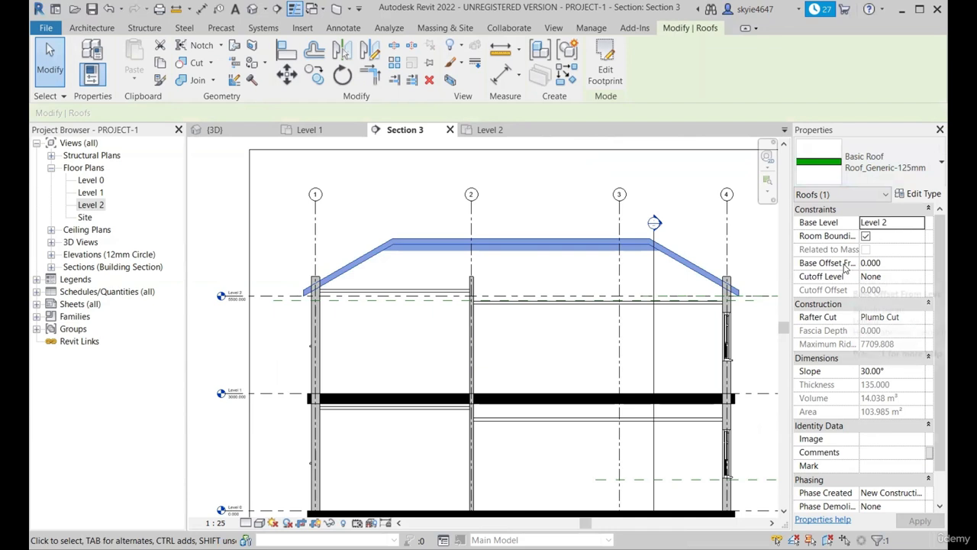
# Examine how the roof's eaves sit against the Level 2 line at the grid 1 and grid 4 walls.
pyautogui.scroll(5, 382, 287)
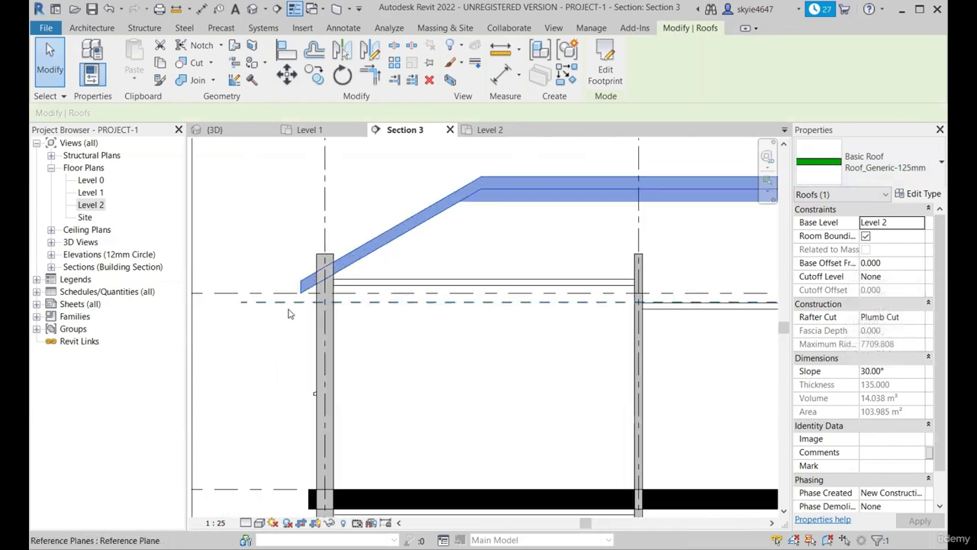
pyautogui.scroll(1, 459, 275)
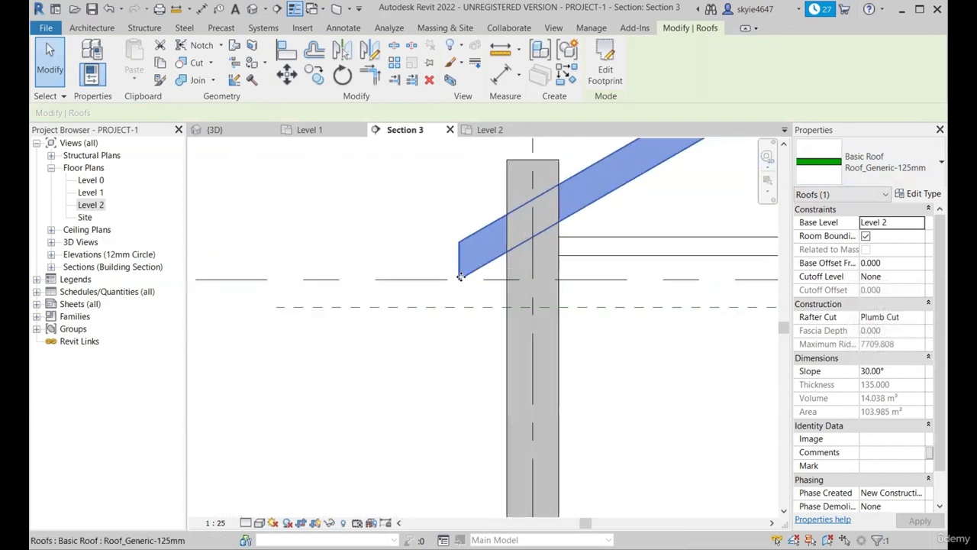
pyautogui.scroll(-1, 458, 275)
pyautogui.scroll(1, 462, 279)
pyautogui.scroll(-5, 461, 280)
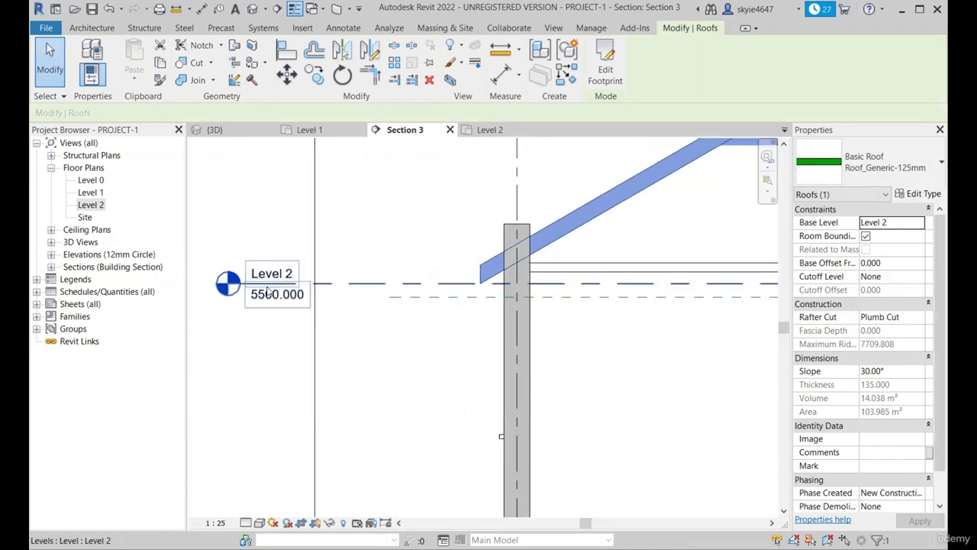
pyautogui.scroll(-3, 608, 255)
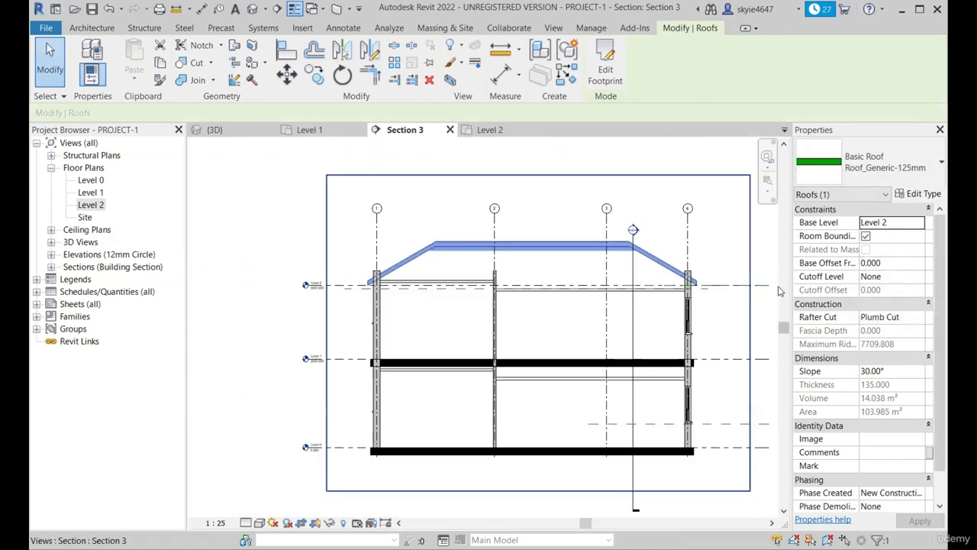
pyautogui.scroll(5, 687, 294)
pyautogui.scroll(-4, 690, 303)
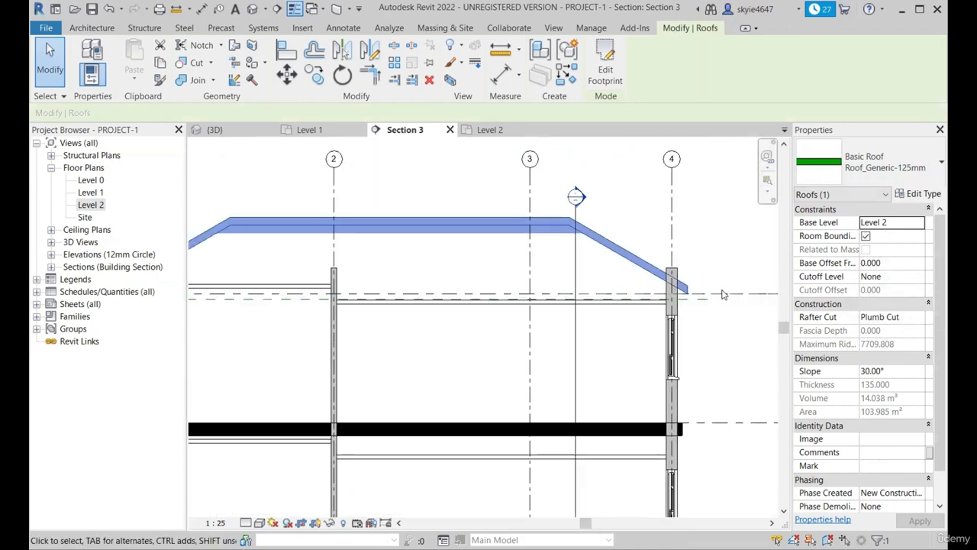
pyautogui.scroll(1, 481, 240)
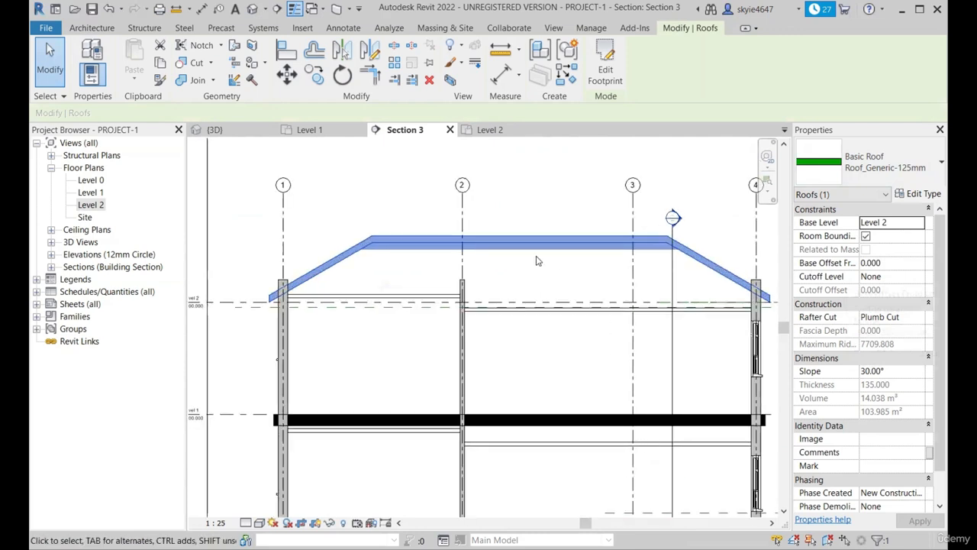
# Raise the roof above Level 2 with a base offset of 500 mm and inspect its position in the section.
pyautogui.click(902, 266)
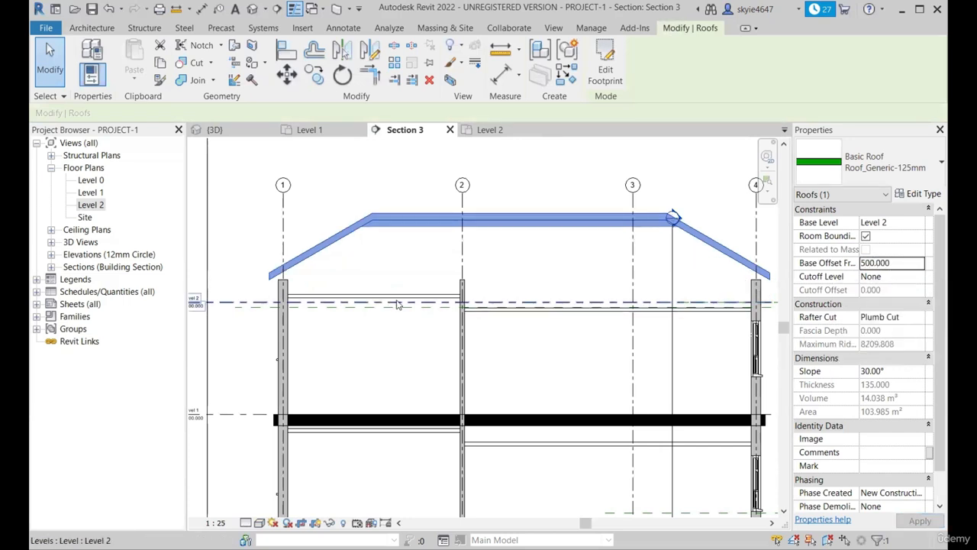
pyautogui.scroll(-1, 234, 280)
pyautogui.scroll(1, 532, 271)
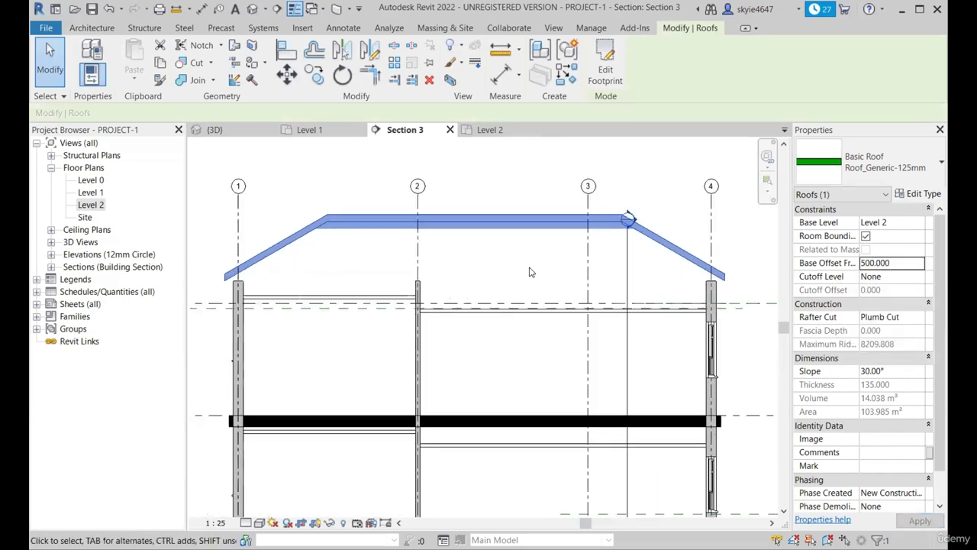
pyautogui.scroll(-1, 532, 272)
# Lower the roof to a base offset of -200 mm from Level 2 and check its eaves in the section.
pyautogui.click(908, 263)
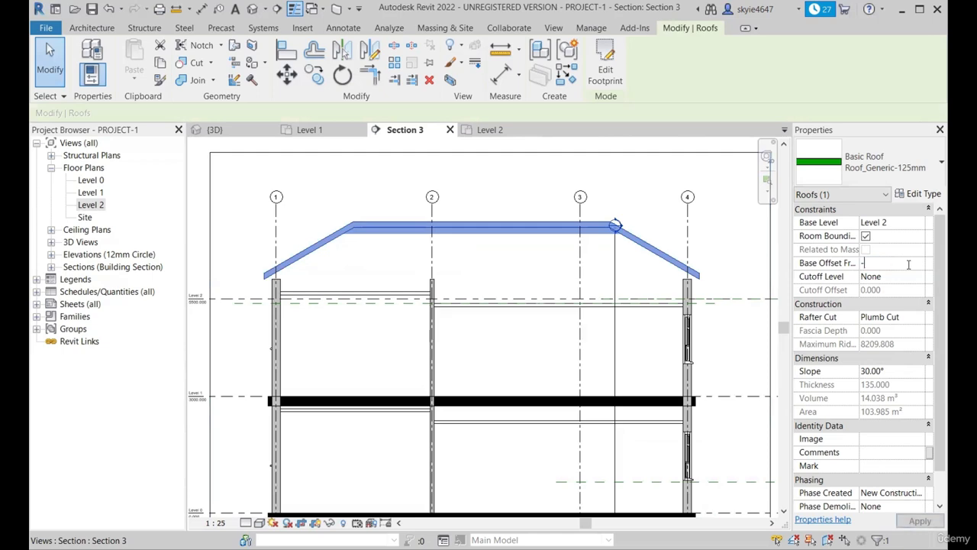
pyautogui.write('-200')
pyautogui.press('Return')
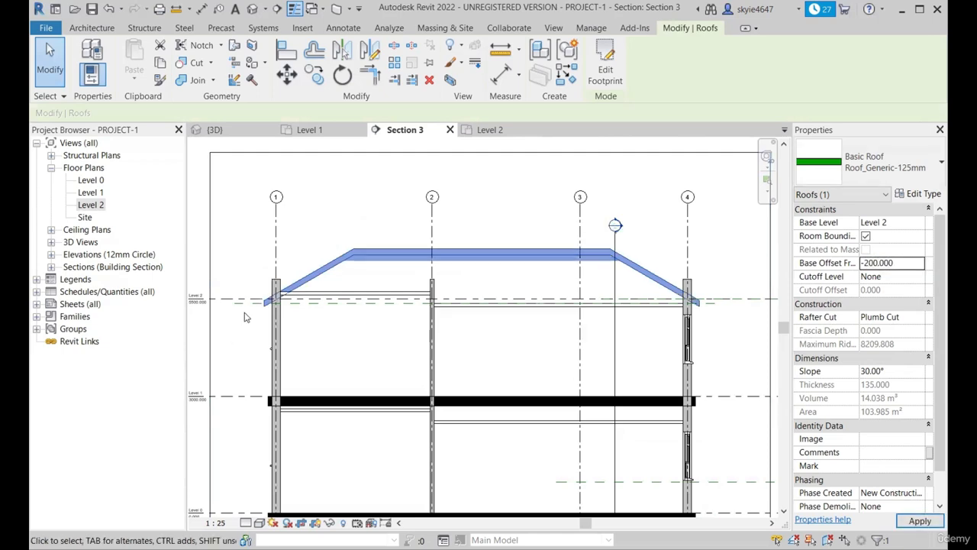
pyautogui.scroll(-1, 261, 297)
pyautogui.scroll(3, 261, 298)
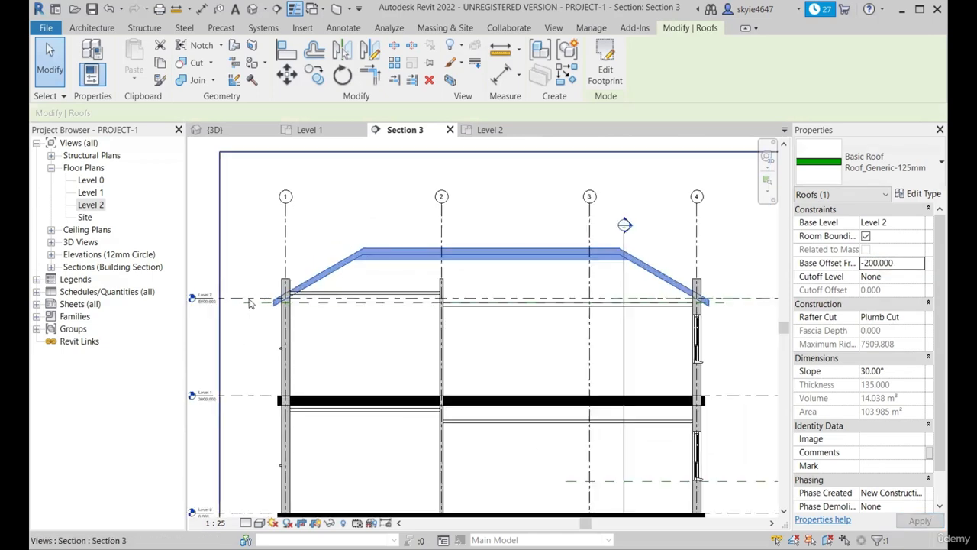
pyautogui.scroll(-1, 291, 290)
pyautogui.scroll(-1, 354, 267)
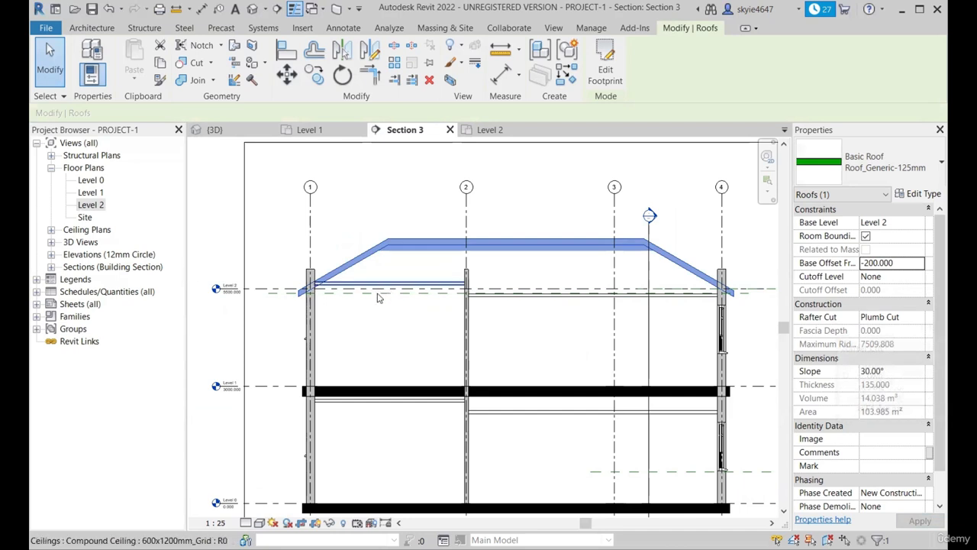
# Change the roof's Rafter Cut to Two Cut - Plumb and inspect the eave end at grid 1.
pyautogui.scroll(3, 380, 292)
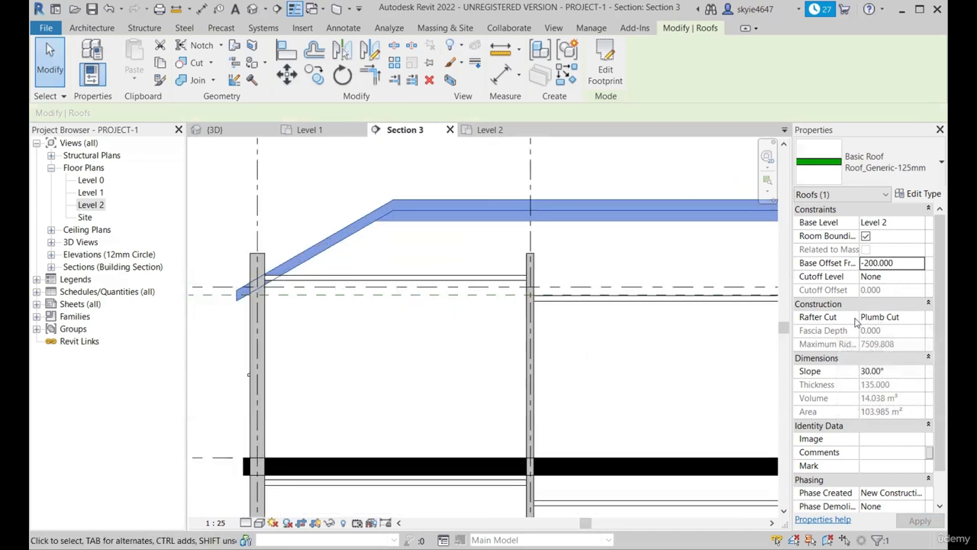
pyautogui.click(921, 319)
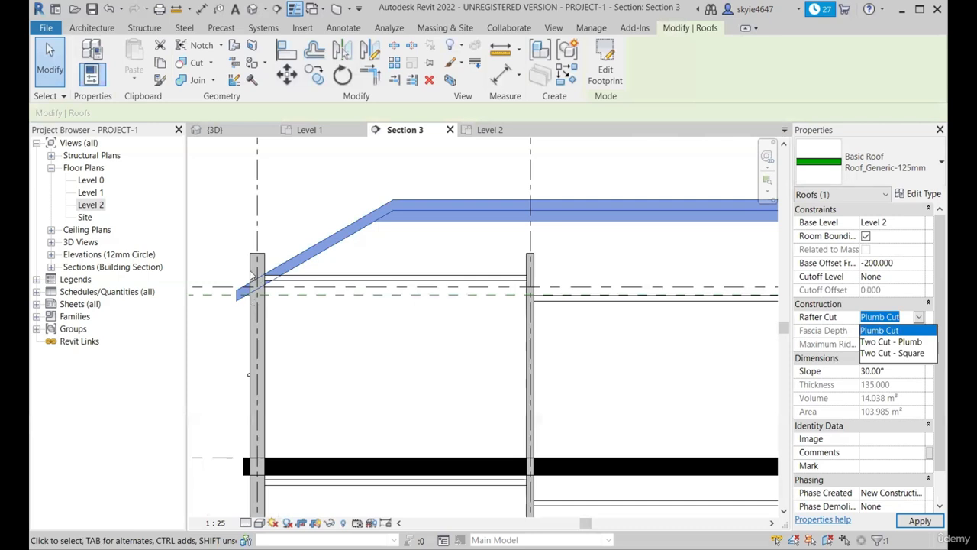
pyautogui.click(891, 341)
pyautogui.scroll(2, 246, 300)
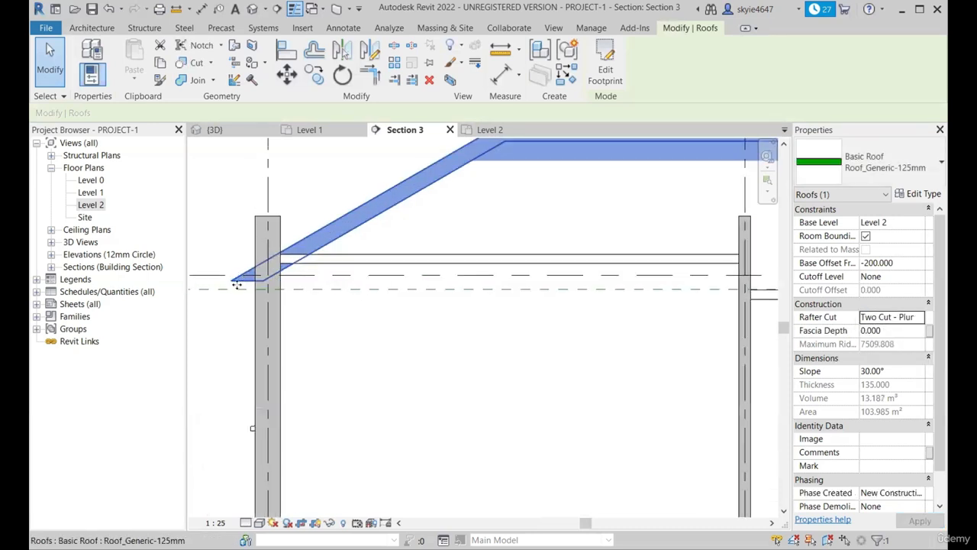
# Return the roof's Rafter Cut to Plumb Cut and examine the vertical eave end at the grid 1 wall.
pyautogui.click(922, 318)
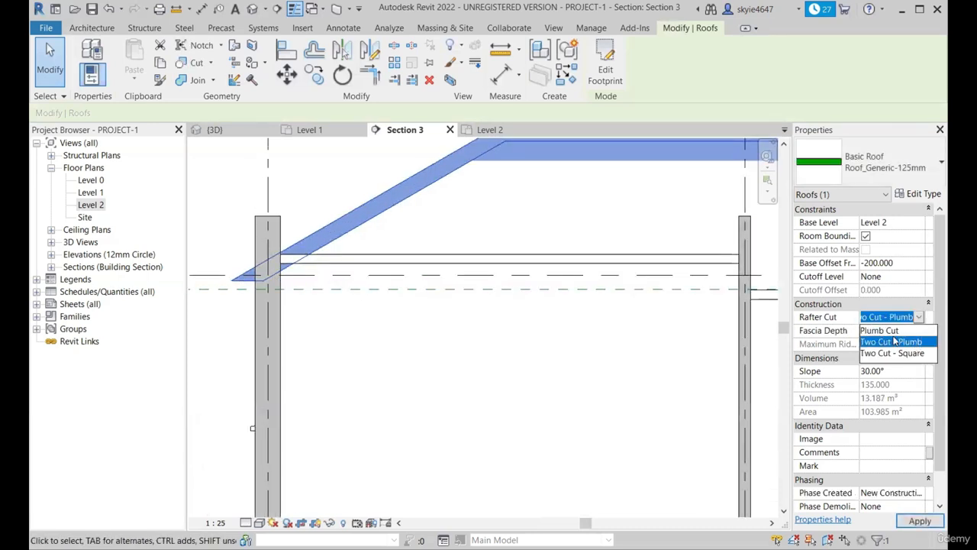
pyautogui.click(880, 330)
pyautogui.scroll(-2, 303, 317)
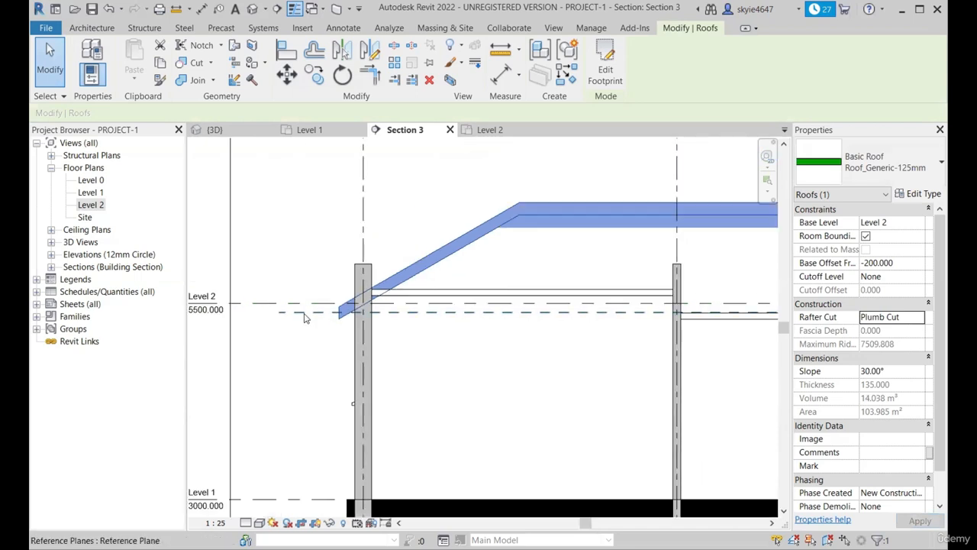
pyautogui.scroll(2, 304, 318)
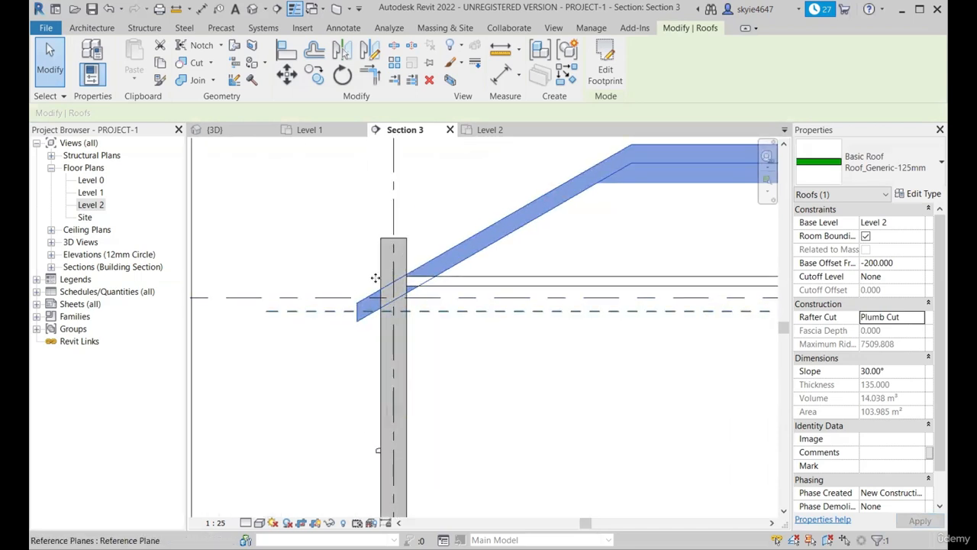
pyautogui.scroll(1, 355, 290)
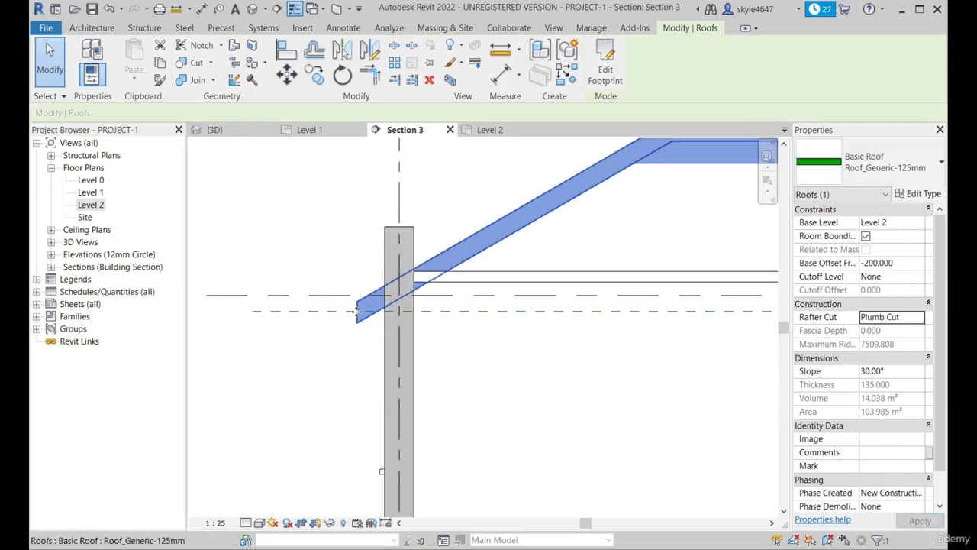
# Set the selected roof's Rafter Cut to Two Cut - Plumb again.
pyautogui.click(922, 319)
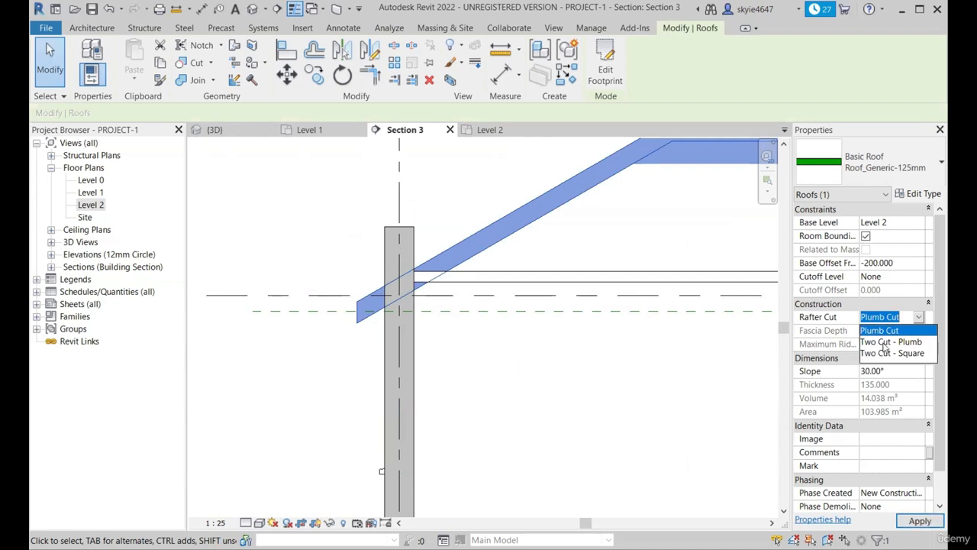
pyautogui.click(892, 341)
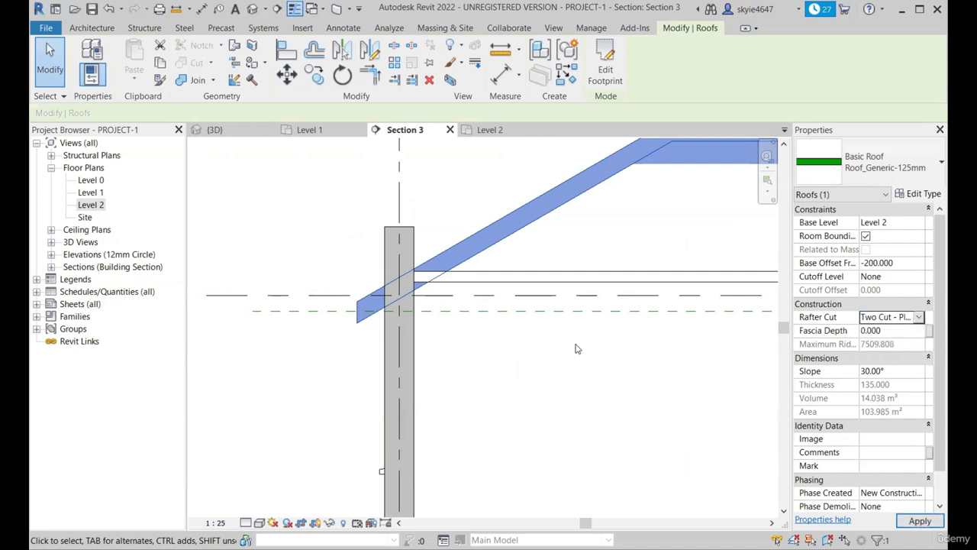
# Set the selected roof's slope to 35°.
pyautogui.scroll(-3, 375, 309)
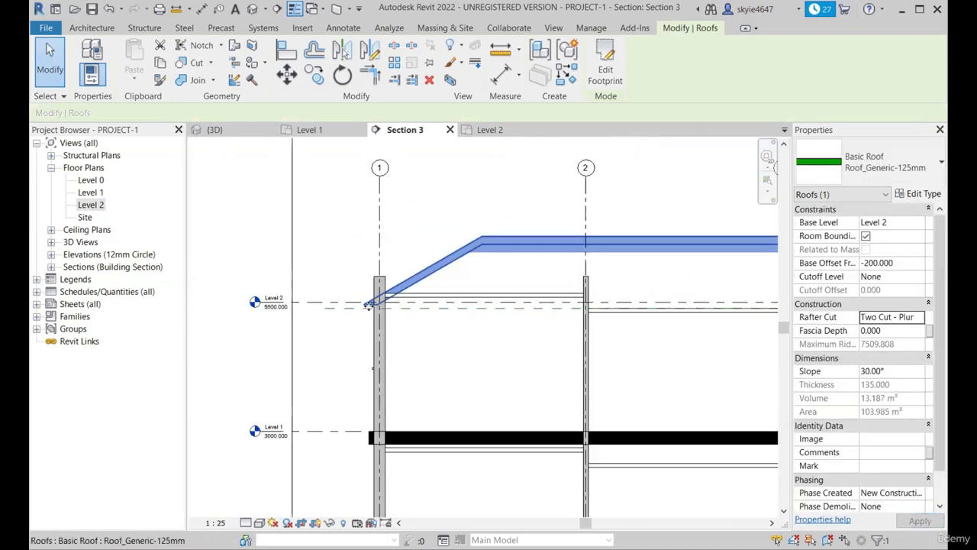
pyautogui.scroll(-1, 294, 325)
pyautogui.scroll(1, 628, 347)
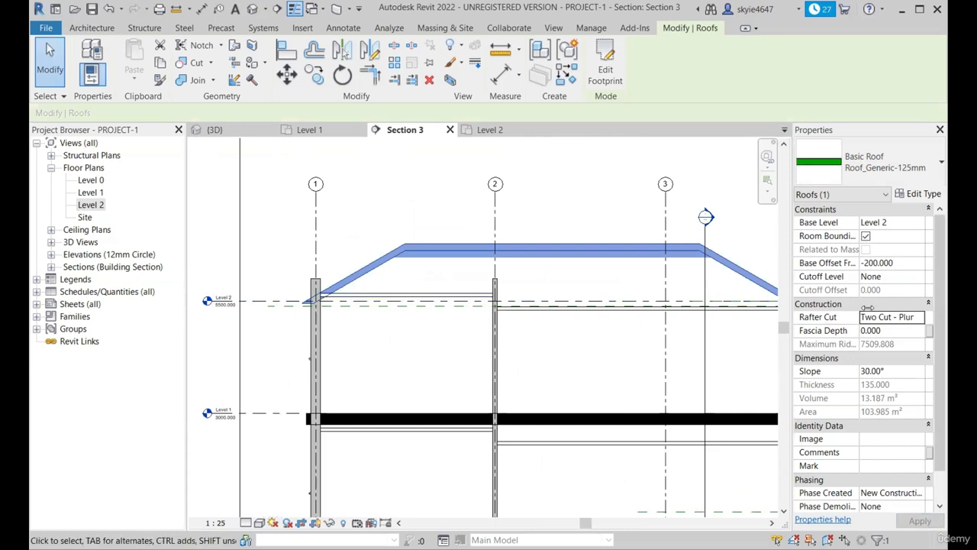
pyautogui.scroll(-1, 863, 343)
pyautogui.scroll(-1, 419, 301)
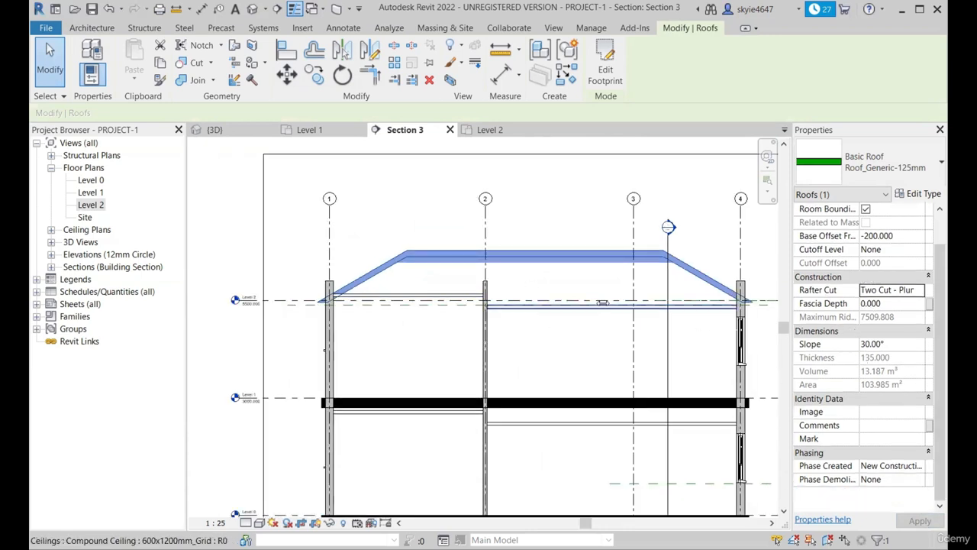
pyautogui.click(613, 79)
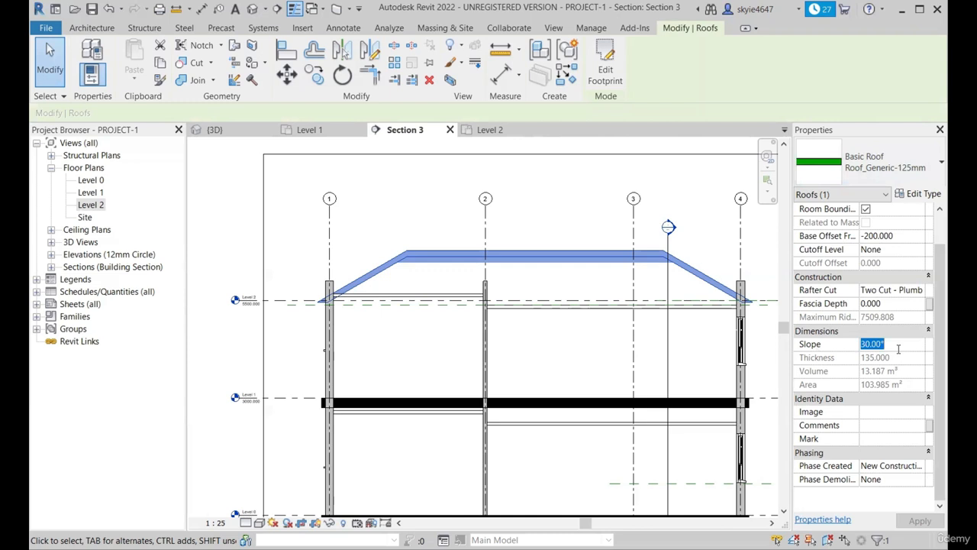
pyautogui.press('Return')
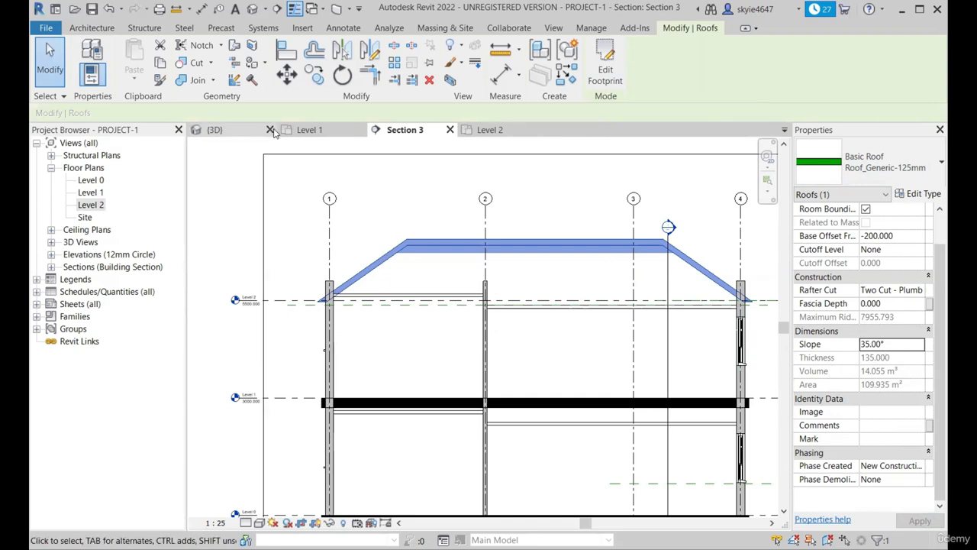
# Open the roof's footprint sketch in the Level 1 plan, check the slope of each boundary line, and finish the sketch.
pyautogui.click(306, 130)
pyautogui.click(603, 72)
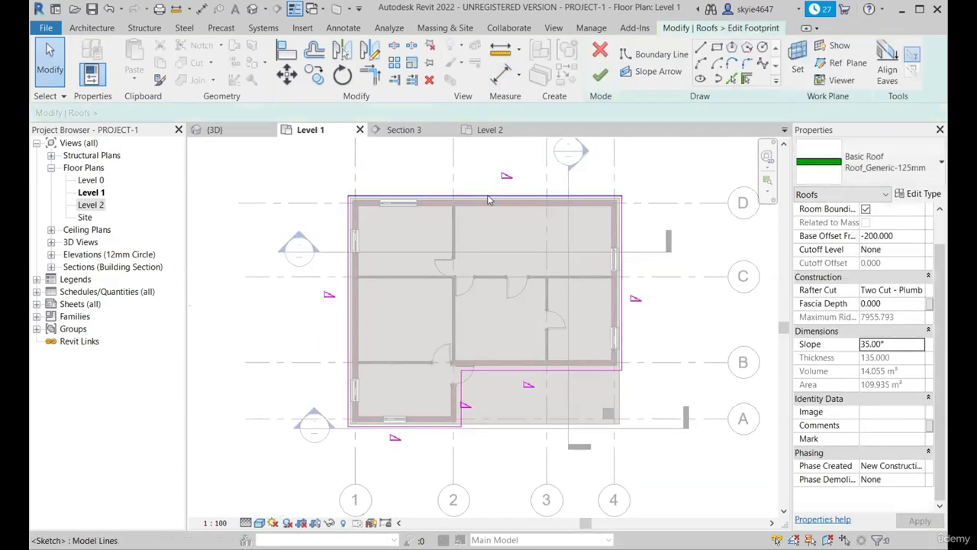
pyautogui.click(489, 199)
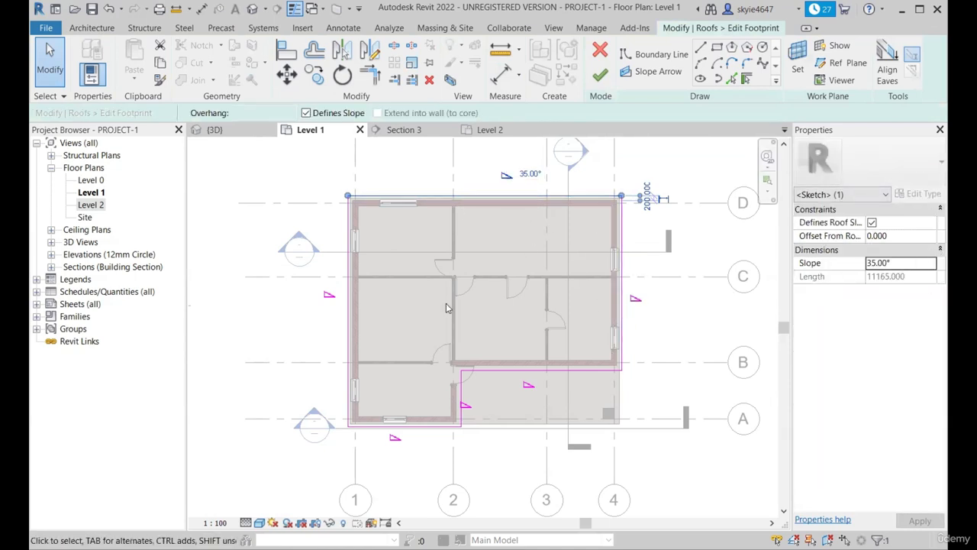
pyautogui.click(621, 252)
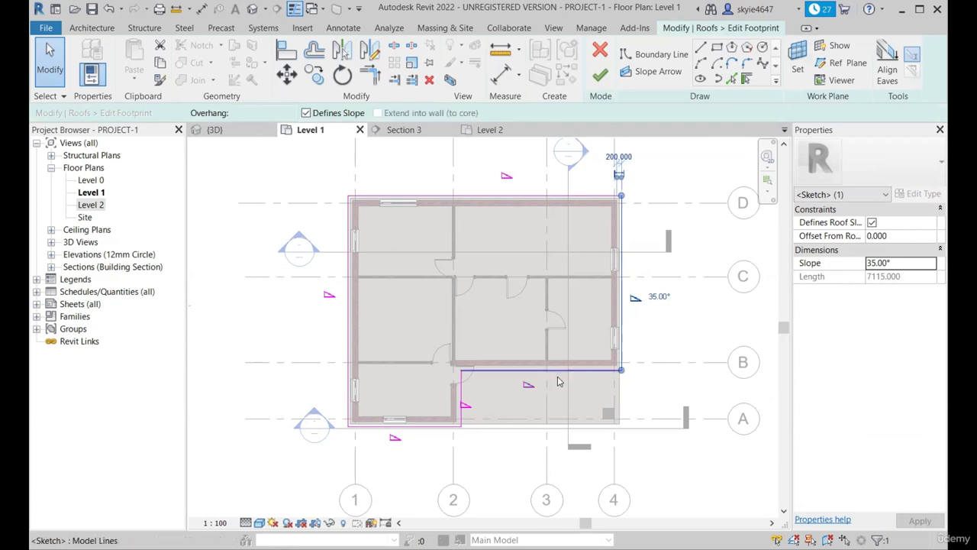
pyautogui.click(558, 374)
pyautogui.click(462, 399)
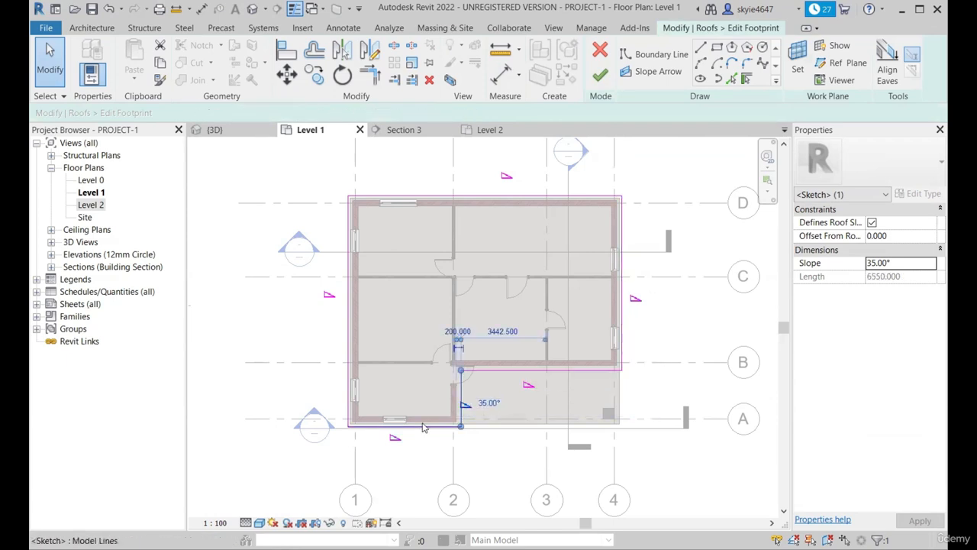
pyautogui.click(423, 425)
pyautogui.click(350, 371)
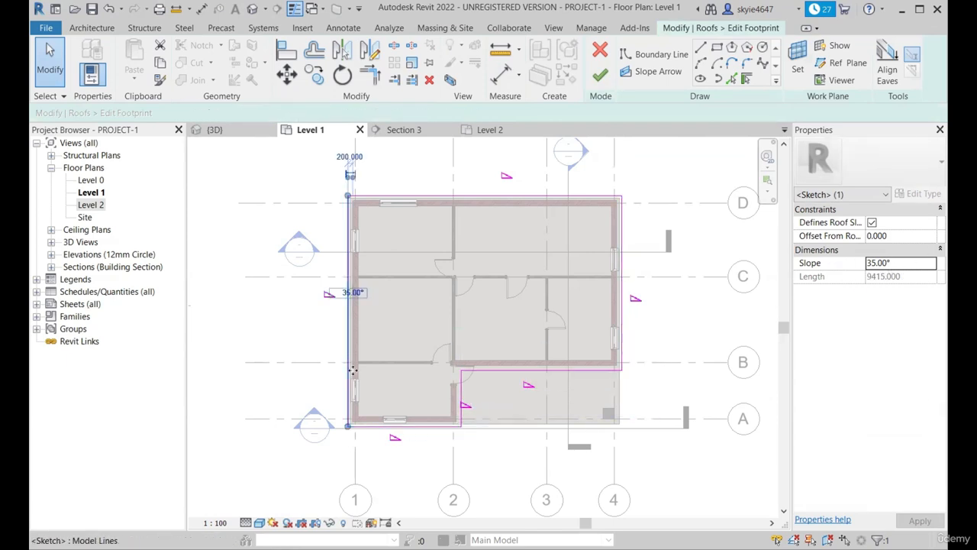
pyautogui.click(660, 191)
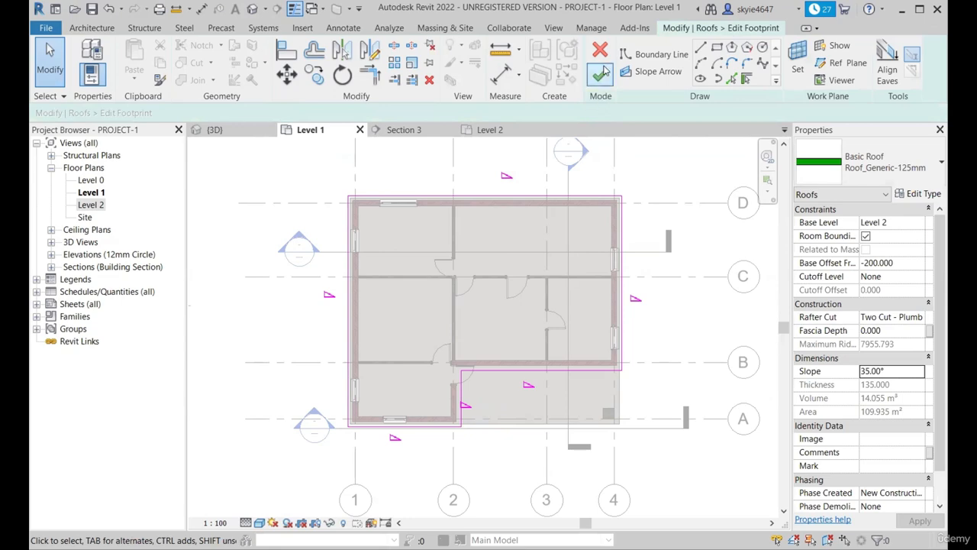
pyautogui.click(601, 72)
# Inspect the roof's eave at grid 1 in Section 3 and change its Rafter Cut to Plumb Cut.
pyautogui.click(404, 131)
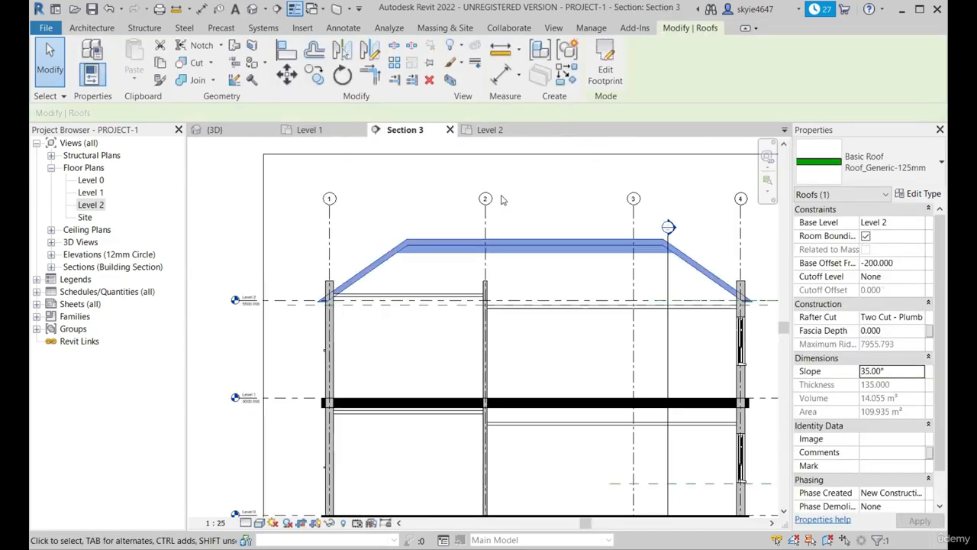
pyautogui.scroll(3, 413, 290)
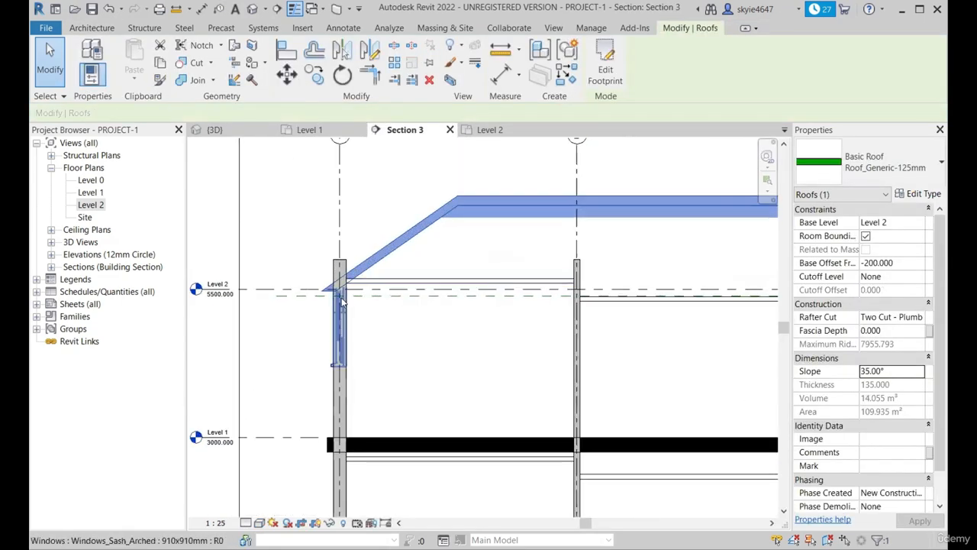
pyautogui.scroll(4, 336, 296)
pyautogui.press('Escape')
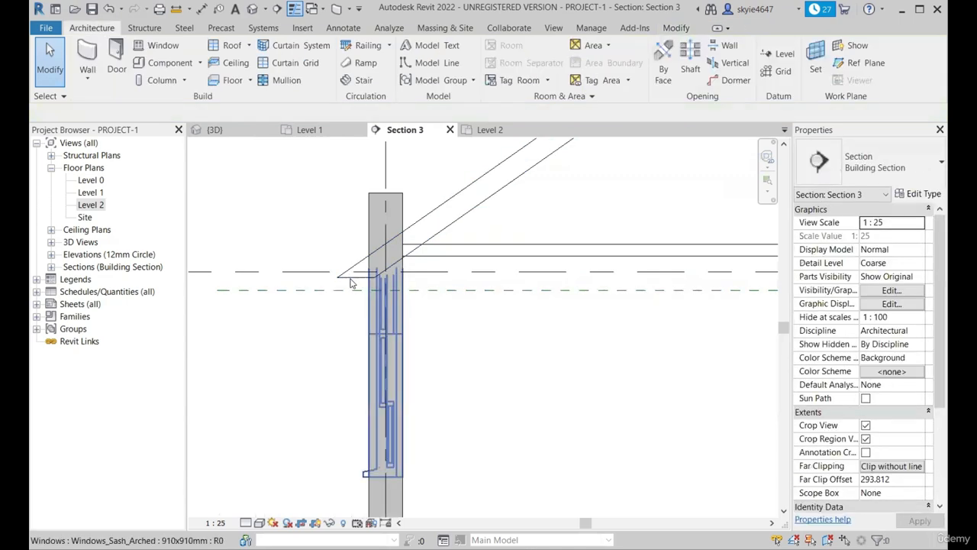
pyautogui.click(483, 195)
pyautogui.click(920, 318)
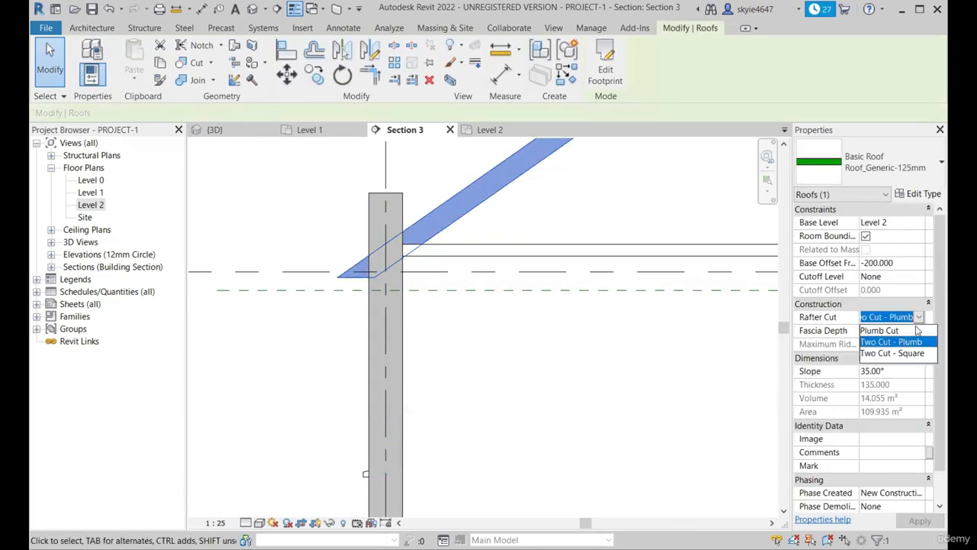
pyautogui.click(879, 330)
pyautogui.scroll(-3, 357, 282)
pyautogui.press('Escape')
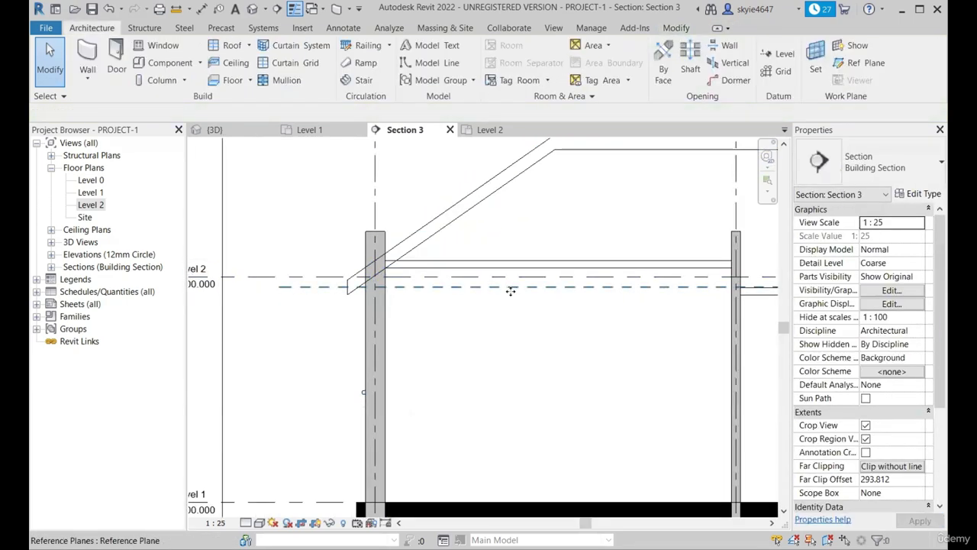
# Select the reference plane just below Level 2 and examine where the eave tips at both outer walls meet it.
pyautogui.click(508, 289)
pyautogui.scroll(3, 373, 290)
pyautogui.scroll(2, 343, 325)
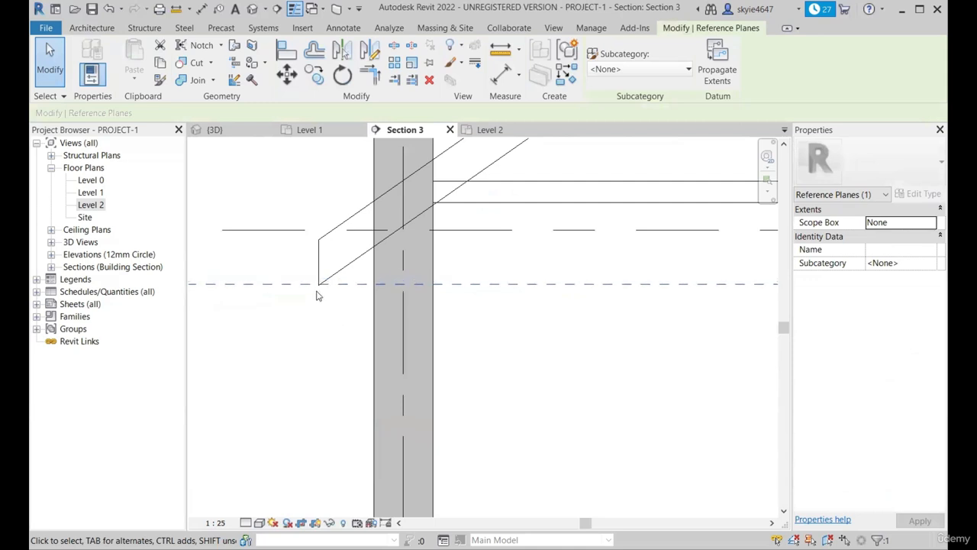
pyautogui.scroll(4, 319, 284)
pyautogui.scroll(2, 323, 267)
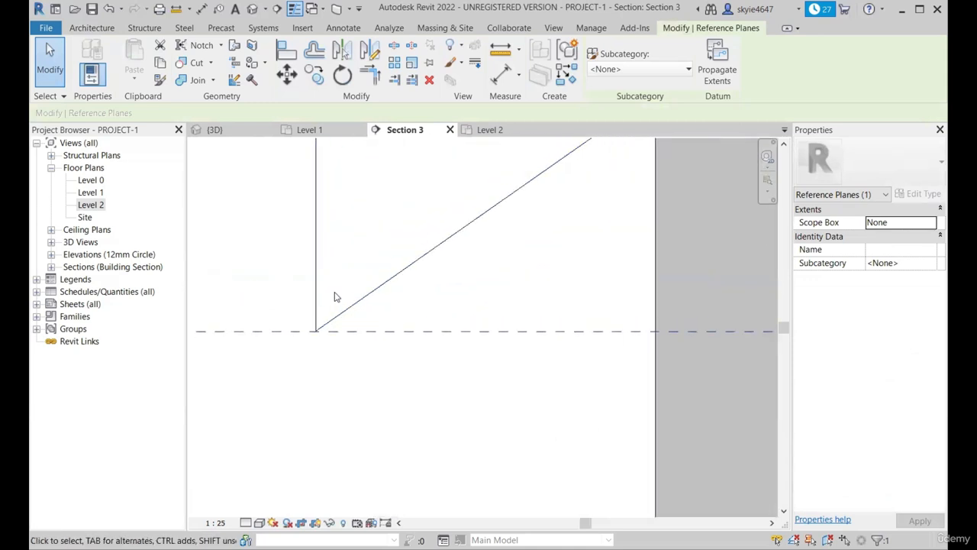
pyautogui.scroll(-2, 334, 297)
pyautogui.scroll(-3, 320, 318)
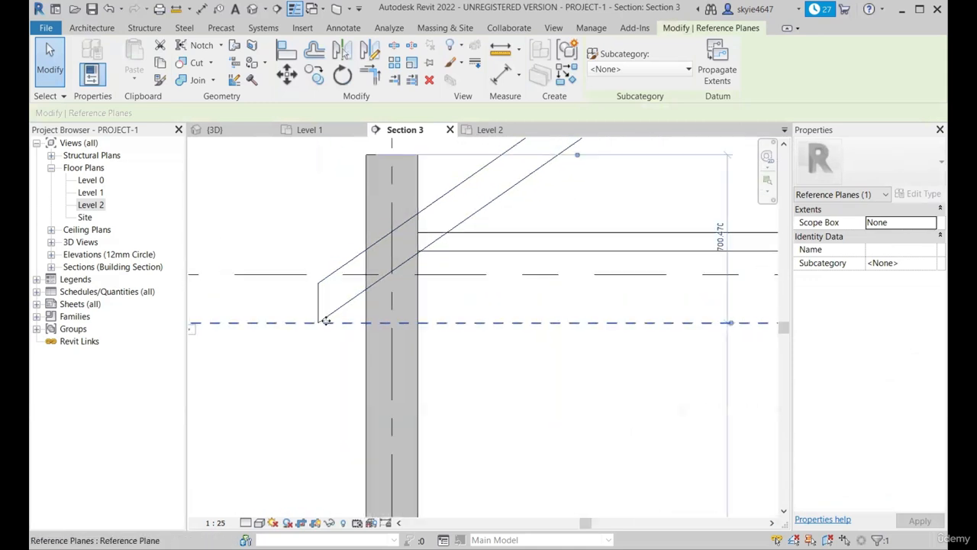
pyautogui.scroll(4, 449, 297)
pyautogui.scroll(3, 458, 296)
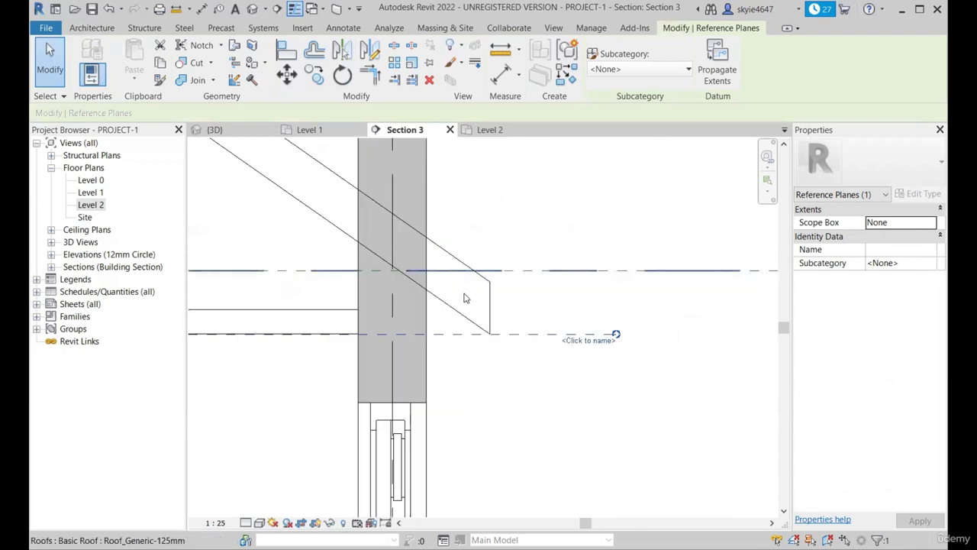
pyautogui.scroll(-2, 593, 293)
pyautogui.press('Escape')
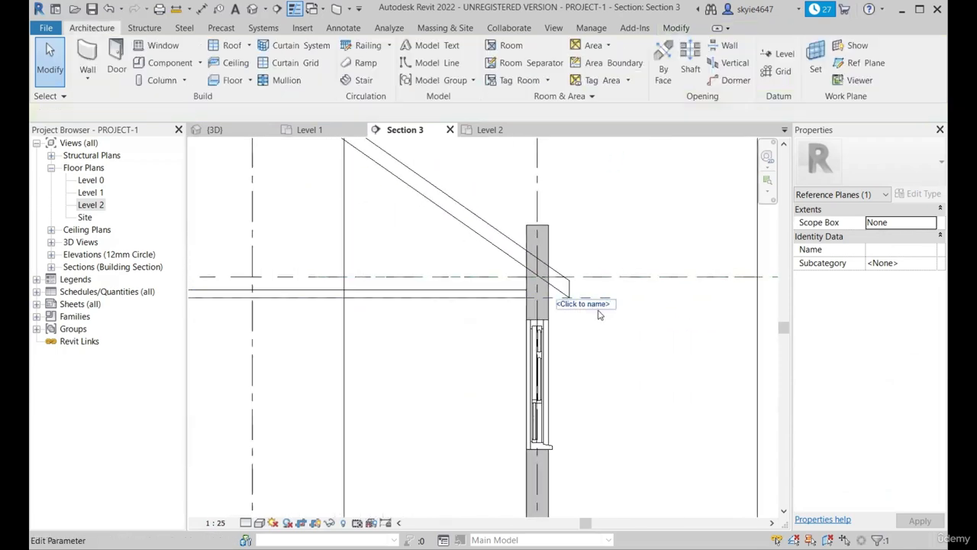
# Compare the plumb-cut eave ends at grids 1 and 4 against the dashed reference plane in the section.
pyautogui.scroll(-2, 599, 309)
pyautogui.scroll(1, 584, 310)
pyautogui.scroll(-2, 643, 326)
pyautogui.scroll(2, 632, 301)
pyautogui.scroll(3, 588, 330)
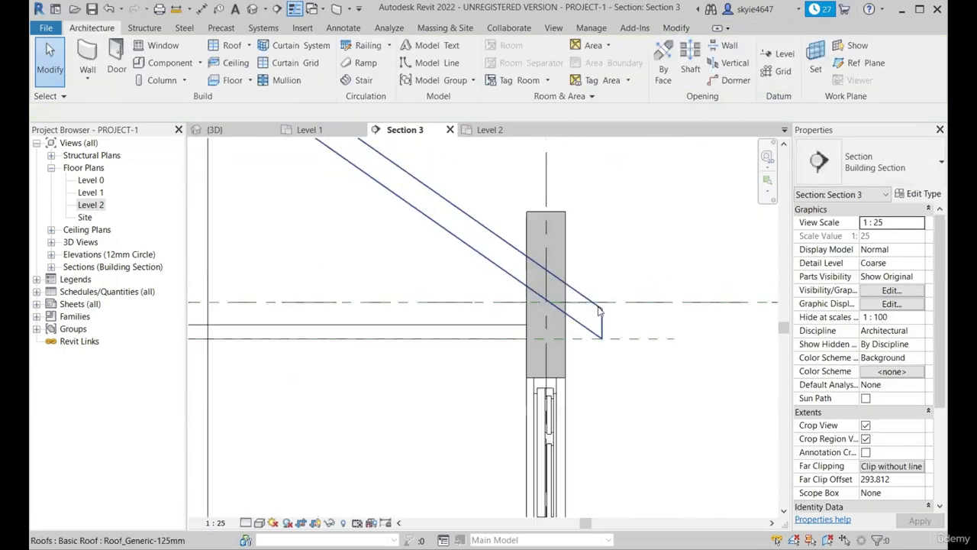
pyautogui.scroll(-2, 662, 320)
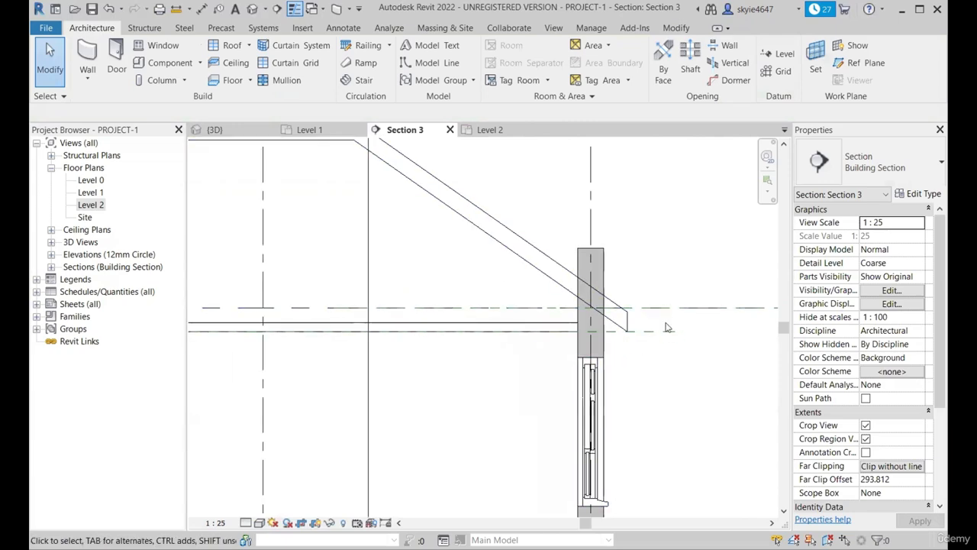
pyautogui.scroll(2, 652, 306)
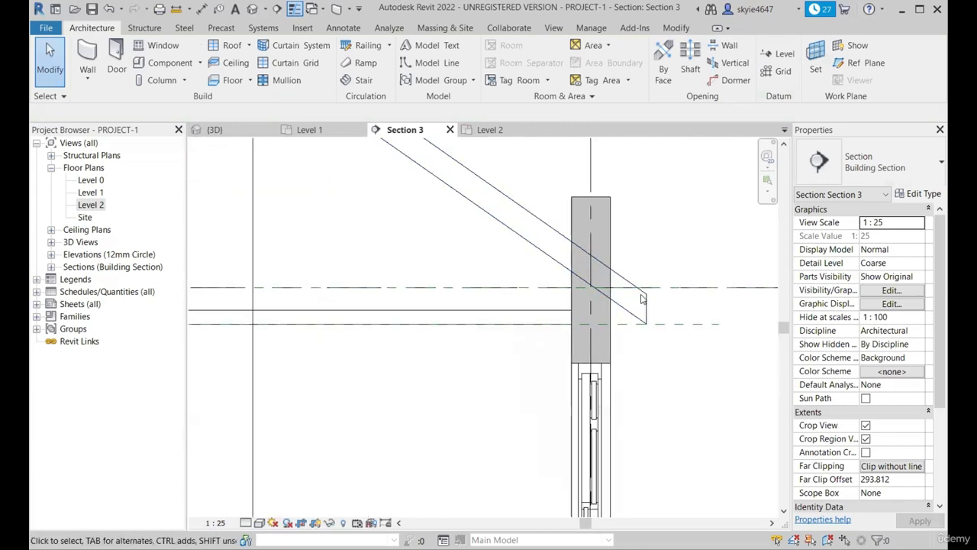
pyautogui.scroll(-3, 642, 299)
pyautogui.scroll(4, 355, 328)
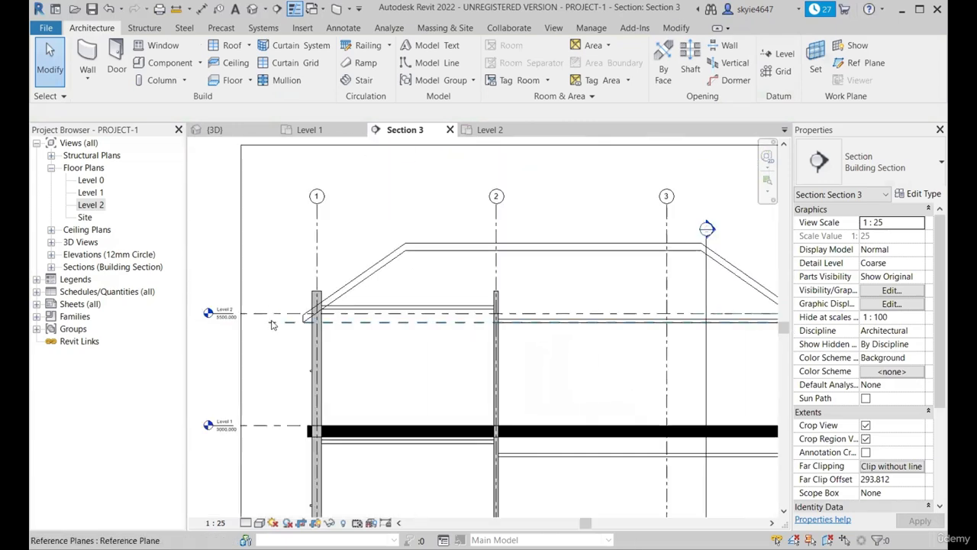
pyautogui.scroll(-4, 326, 328)
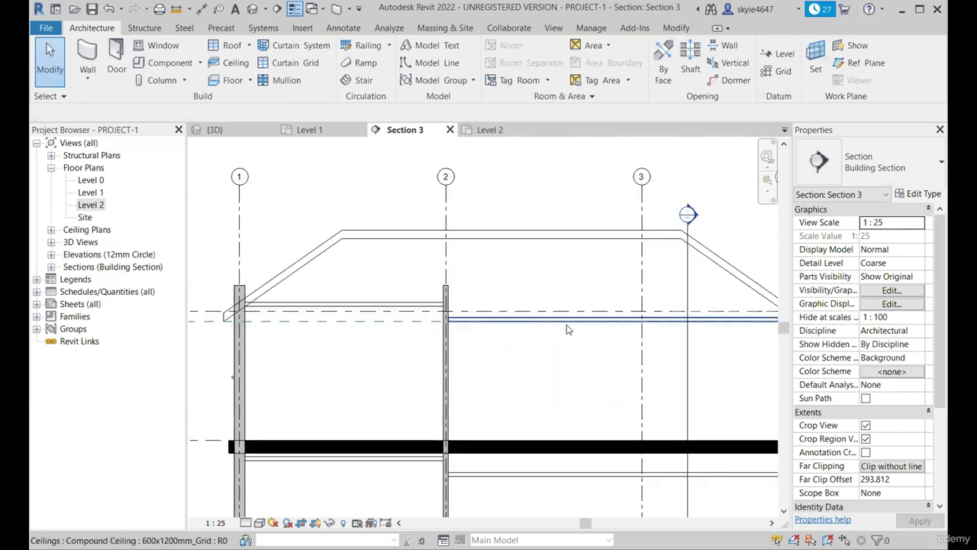
pyautogui.scroll(2, 277, 336)
pyautogui.scroll(-3, 277, 336)
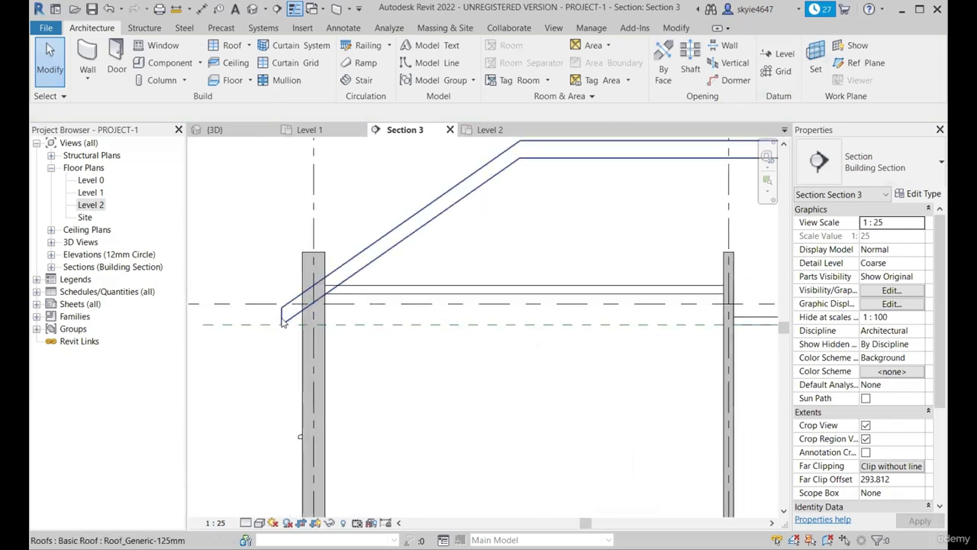
pyautogui.scroll(5, 638, 310)
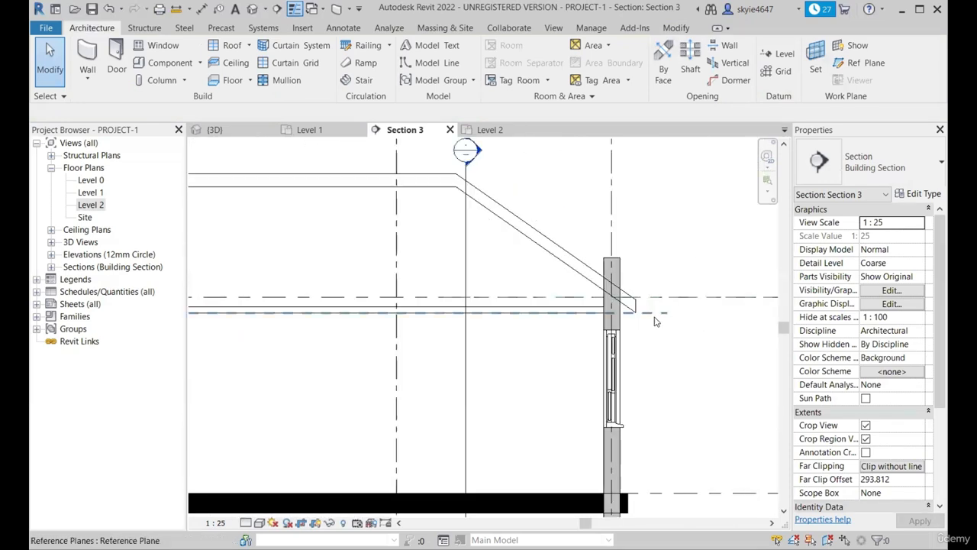
# Examine the lower corner of the grid 4 eave against the reference plane and review the whole roof in Section 3.
pyautogui.click(633, 310)
pyautogui.scroll(2, 632, 310)
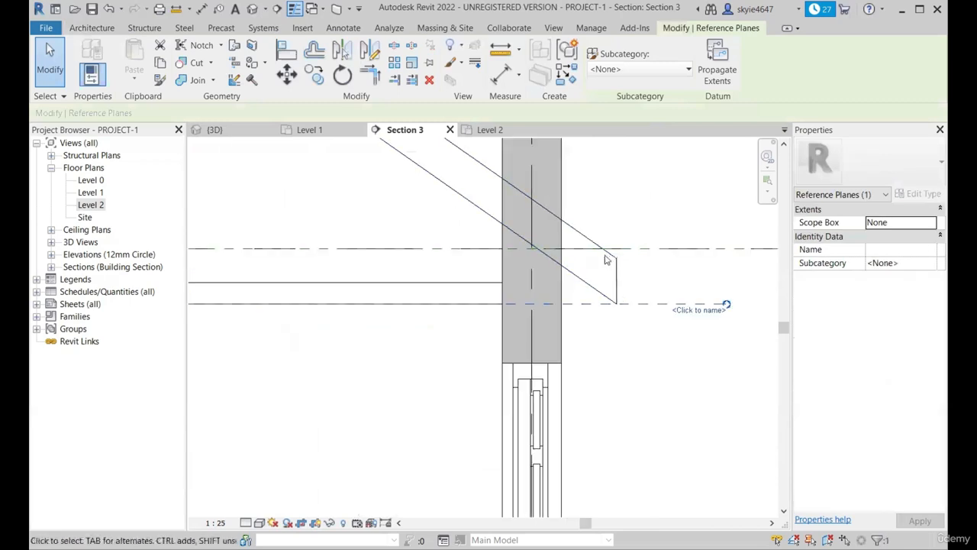
pyautogui.scroll(-1, 623, 315)
pyautogui.press('Escape')
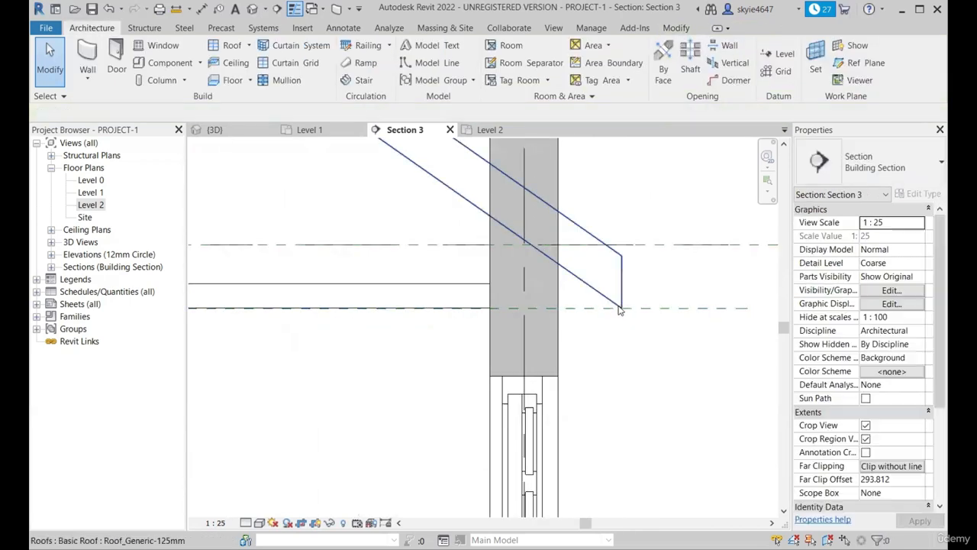
pyautogui.scroll(-2, 631, 319)
pyautogui.scroll(-1, 672, 314)
pyautogui.scroll(2, 654, 310)
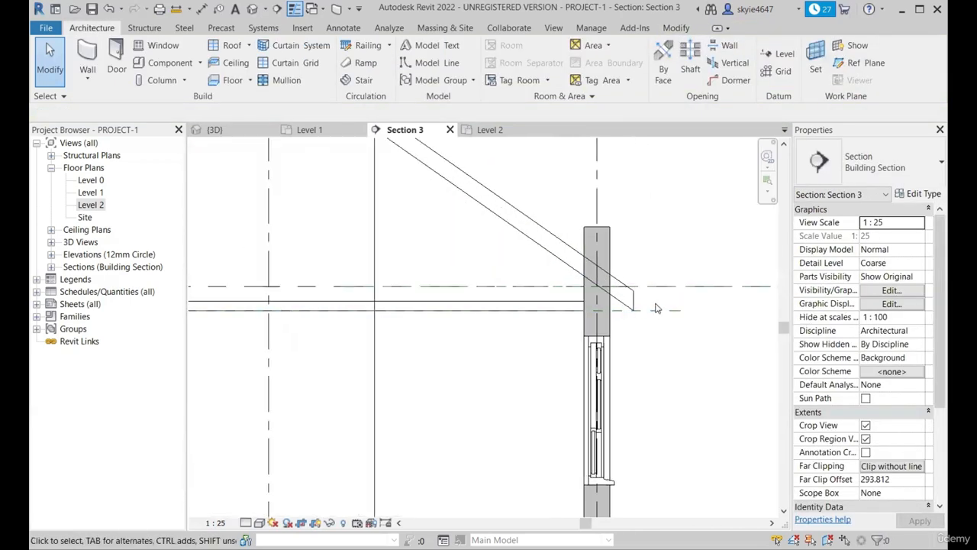
pyautogui.scroll(3, 626, 321)
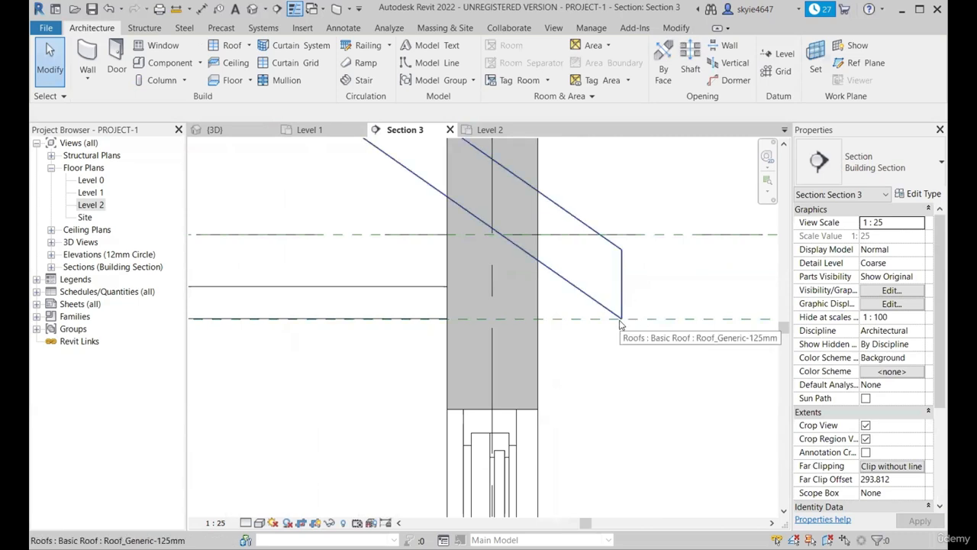
pyautogui.scroll(-1, 620, 325)
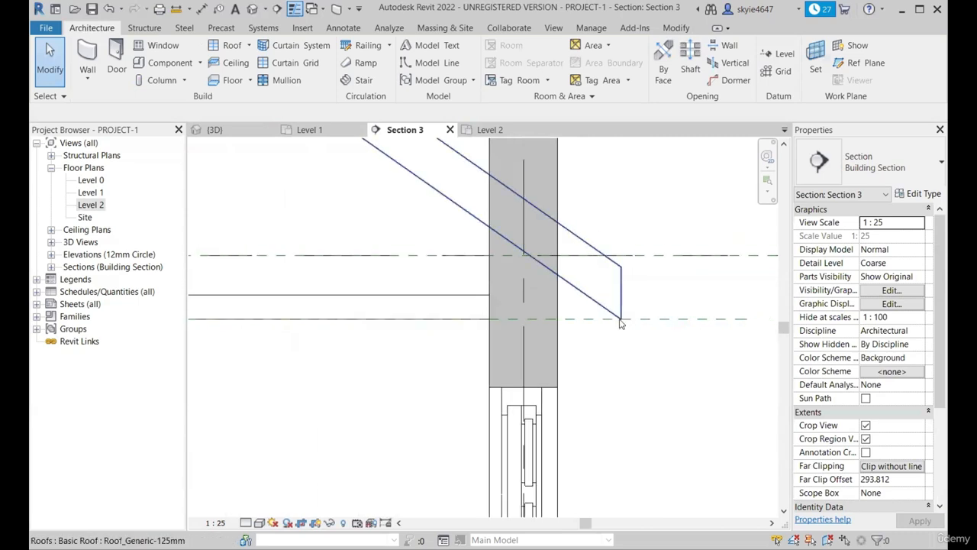
pyautogui.scroll(-5, 642, 313)
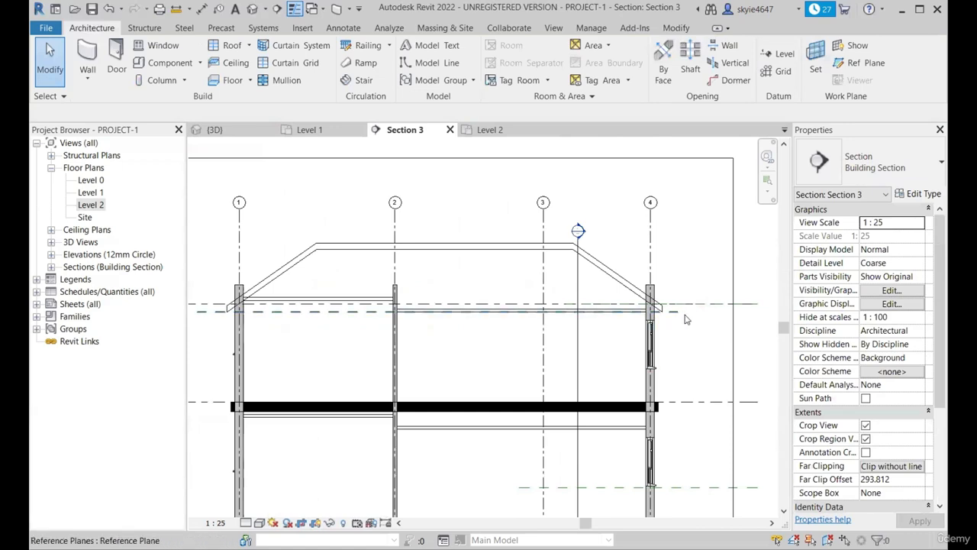
pyautogui.scroll(-2, 686, 319)
pyautogui.scroll(4, 389, 334)
pyautogui.scroll(-4, 303, 306)
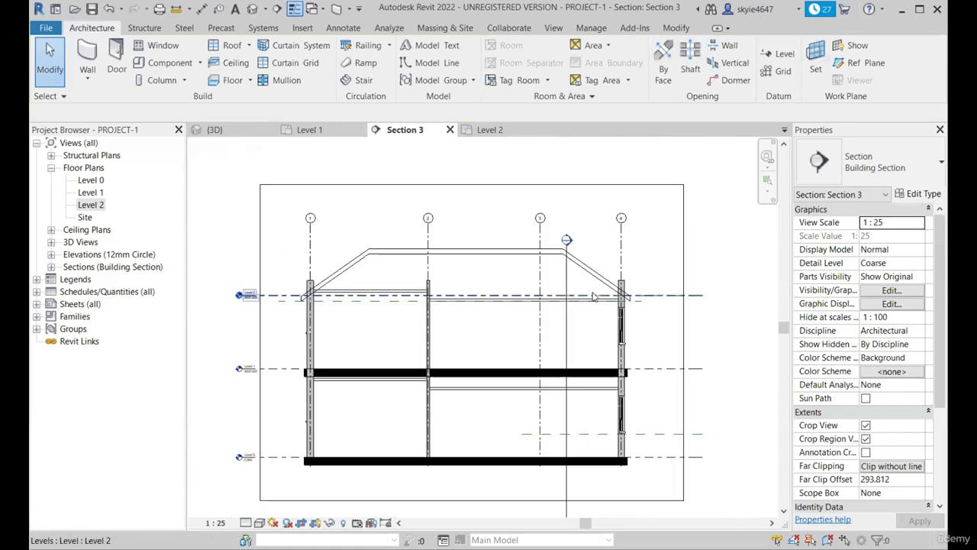
# Open the roof's footprint sketch for editing from the 3D view and check its boundary lines in 3D and in Section 3.
pyautogui.click(235, 131)
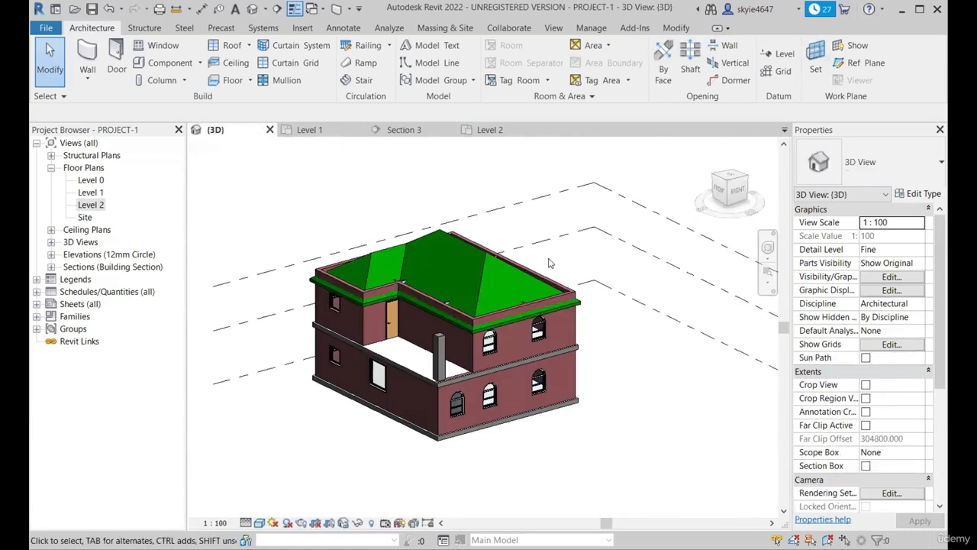
pyautogui.click(486, 269)
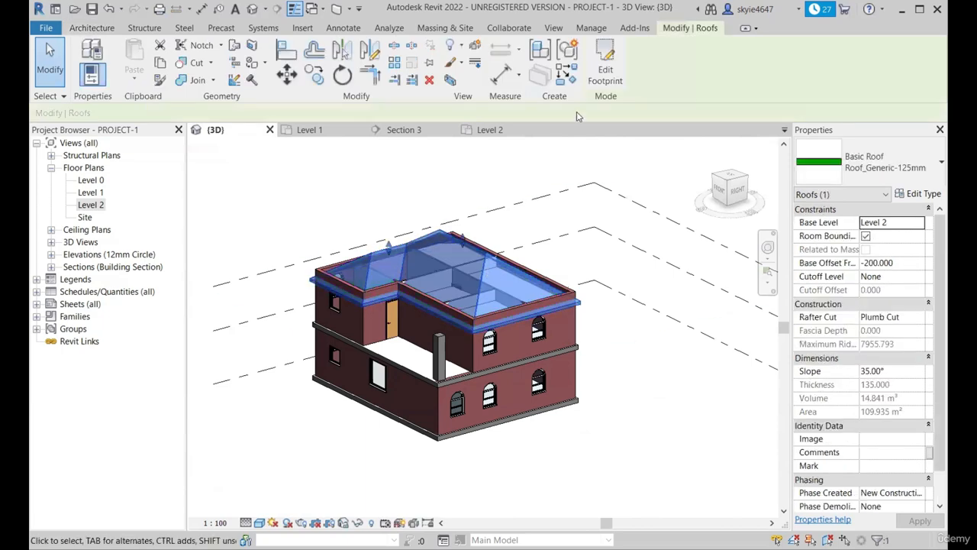
pyautogui.click(603, 72)
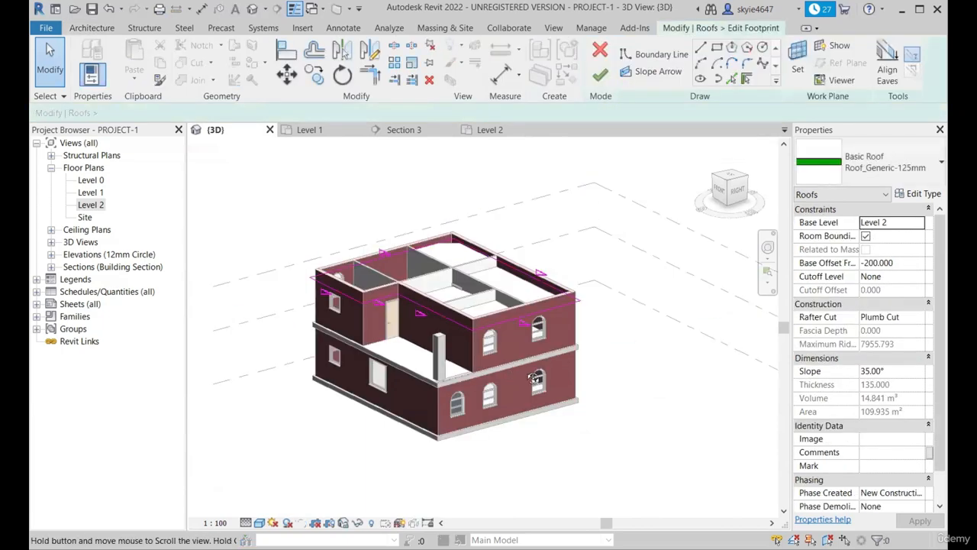
pyautogui.keyDown('shift'); pyautogui.moveTo(510, 378); pyautogui.dragTo(513, 313, button='middle'); pyautogui.keyUp('shift')
pyautogui.scroll(4, 513, 313)
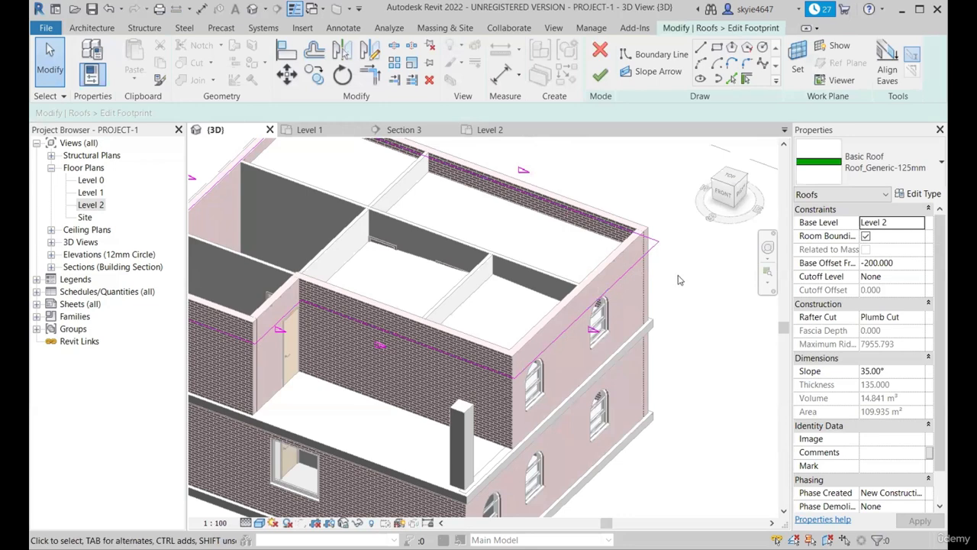
pyautogui.scroll(-2, 679, 281)
pyautogui.click(401, 130)
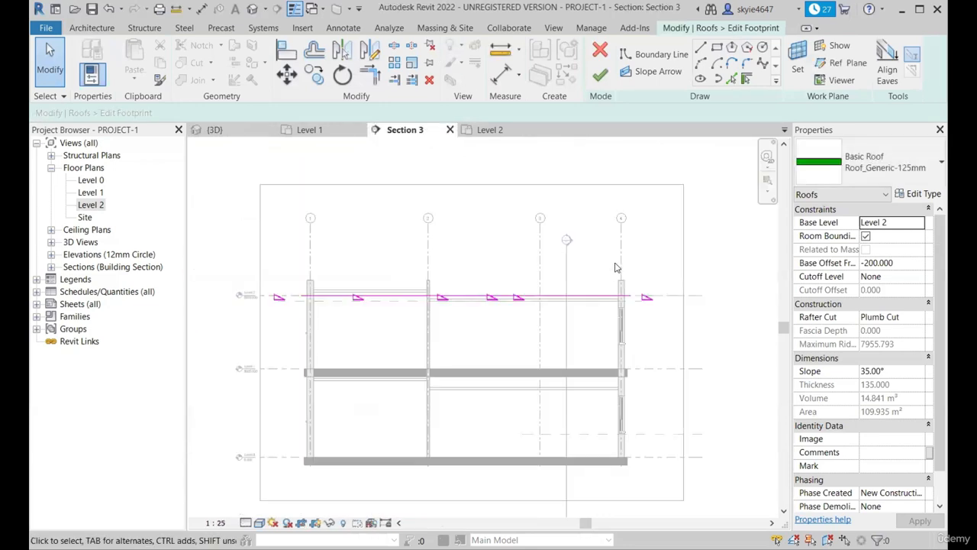
pyautogui.scroll(1, 634, 298)
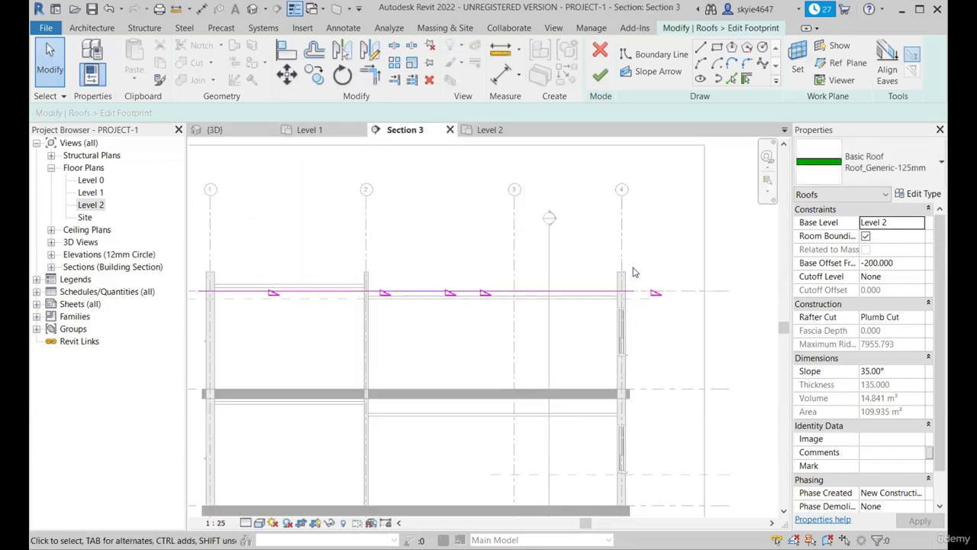
# Set Offset From Roof Base to 250 mm for the roof boundary line along the grid 4 wall and finish the footprint edit.
pyautogui.click(225, 132)
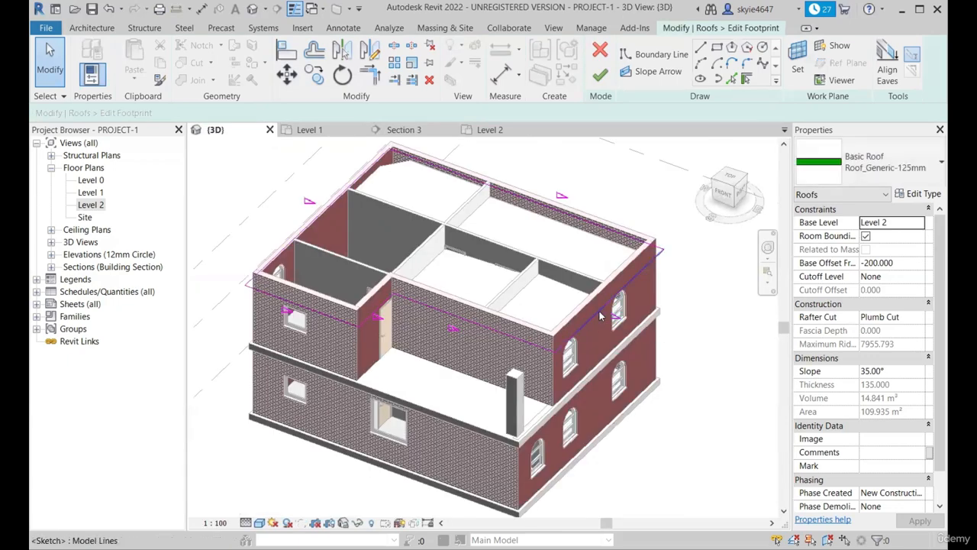
pyautogui.scroll(4, 594, 315)
pyautogui.click(595, 315)
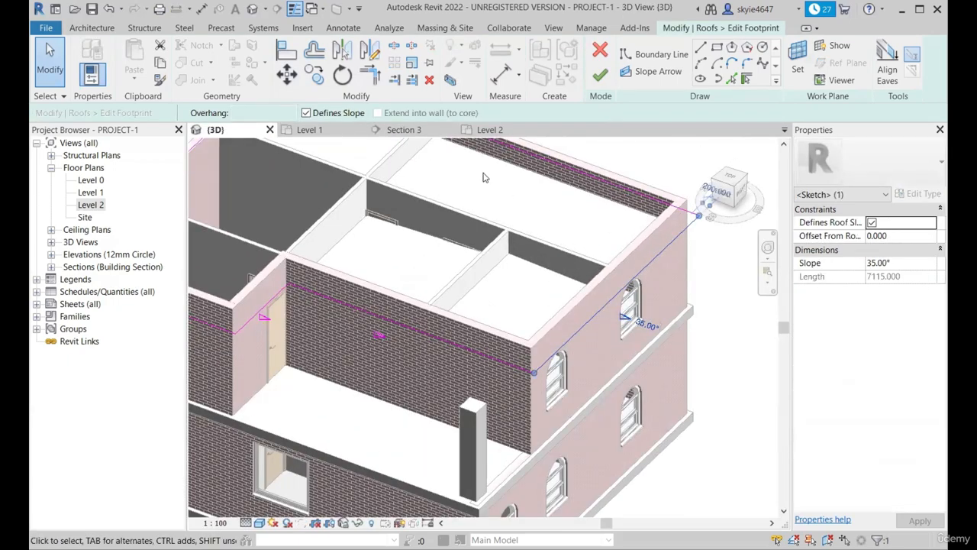
pyautogui.click(412, 132)
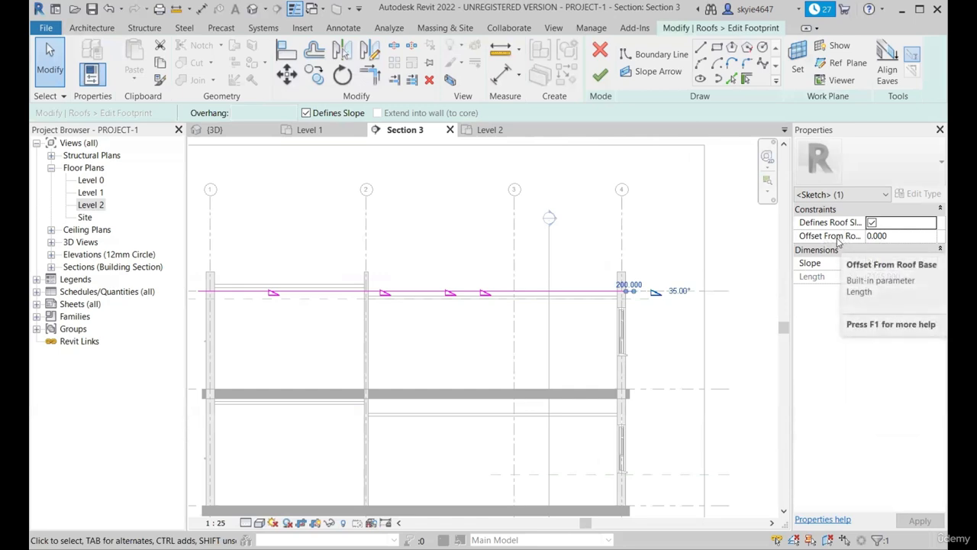
pyautogui.scroll(-2, 560, 300)
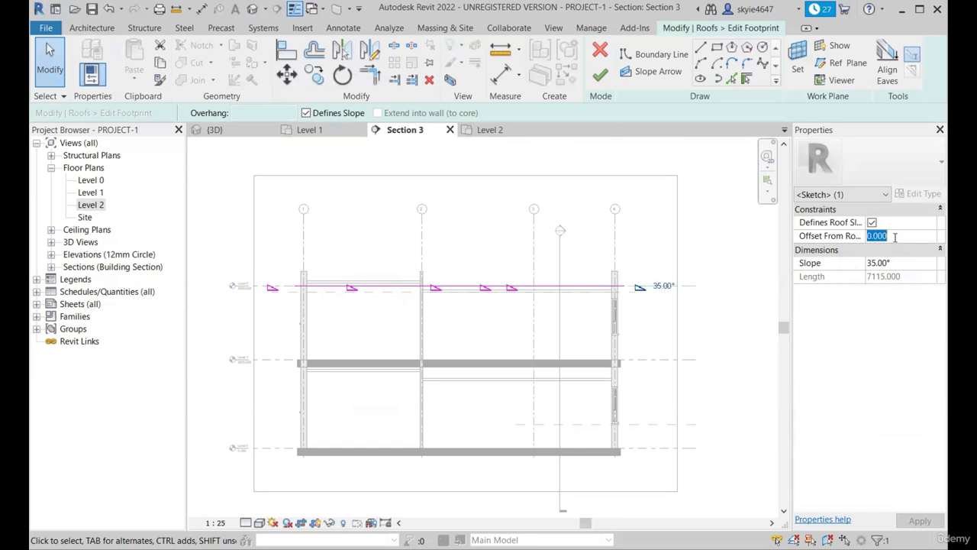
pyautogui.press('Return')
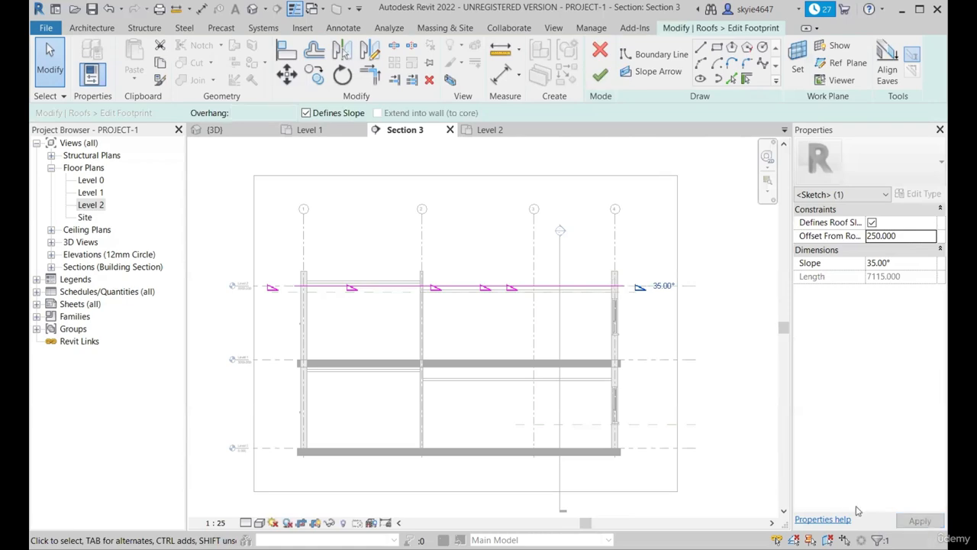
pyautogui.click(600, 78)
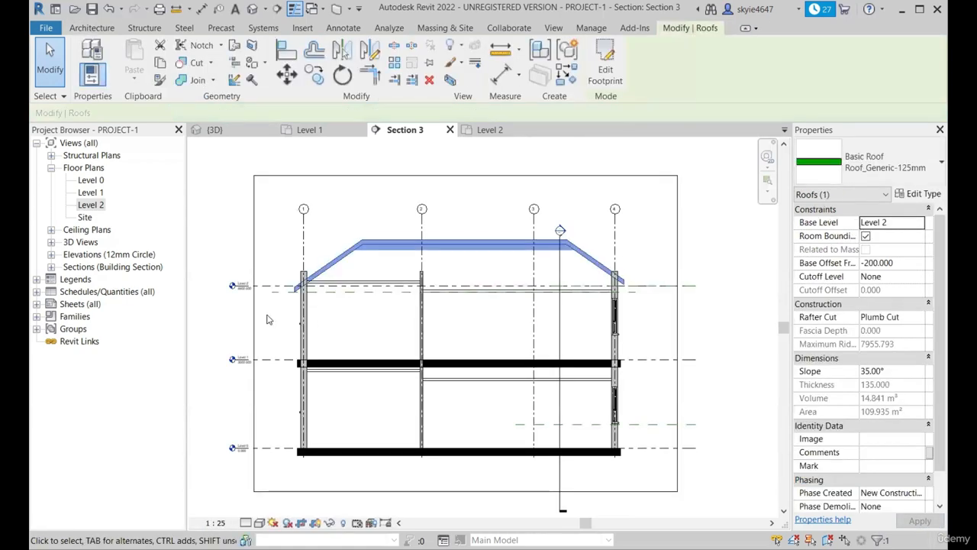
# Compare the heights of the eave ends at grids 1 and 4 against Level 2 and the dashed reference plane in Section 3.
pyautogui.scroll(3, 255, 308)
pyautogui.scroll(3, 263, 298)
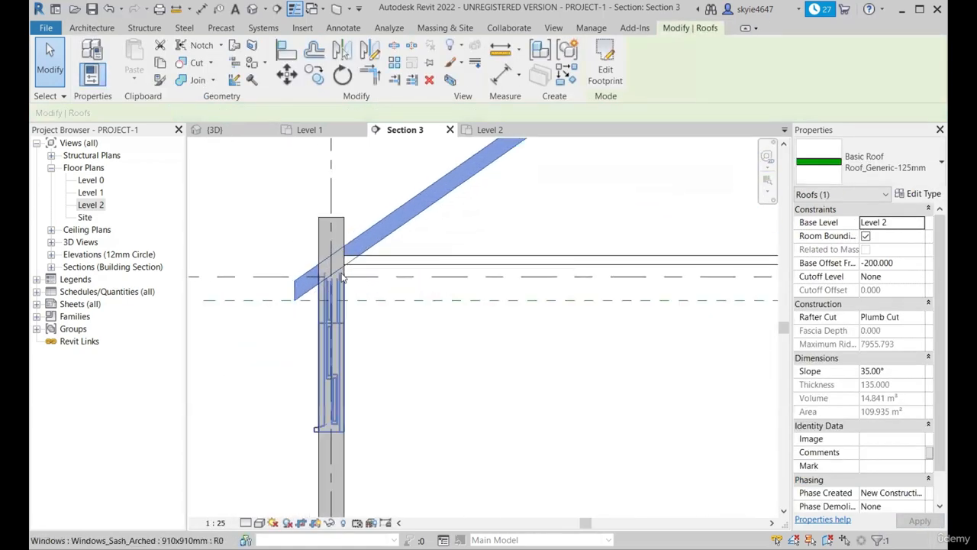
pyautogui.scroll(2, 306, 248)
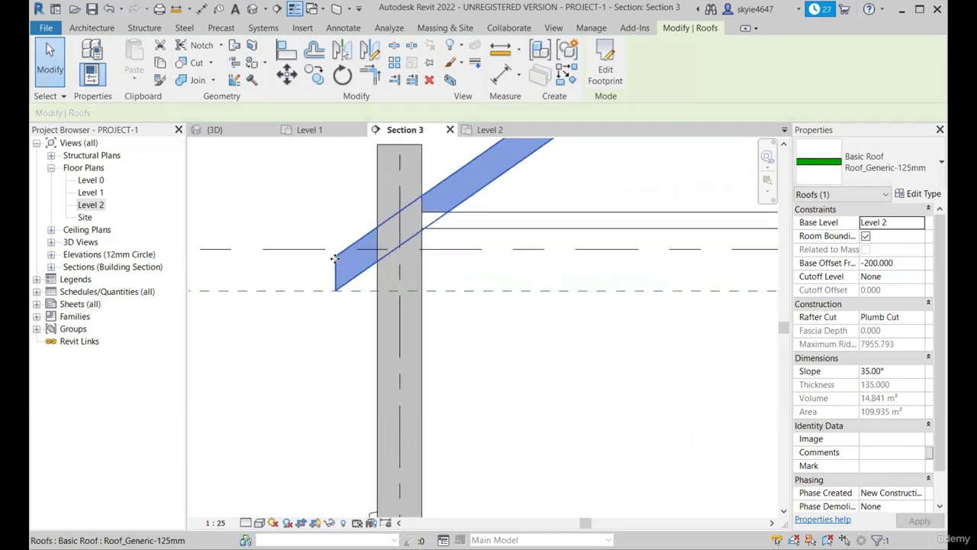
pyautogui.scroll(-5, 307, 258)
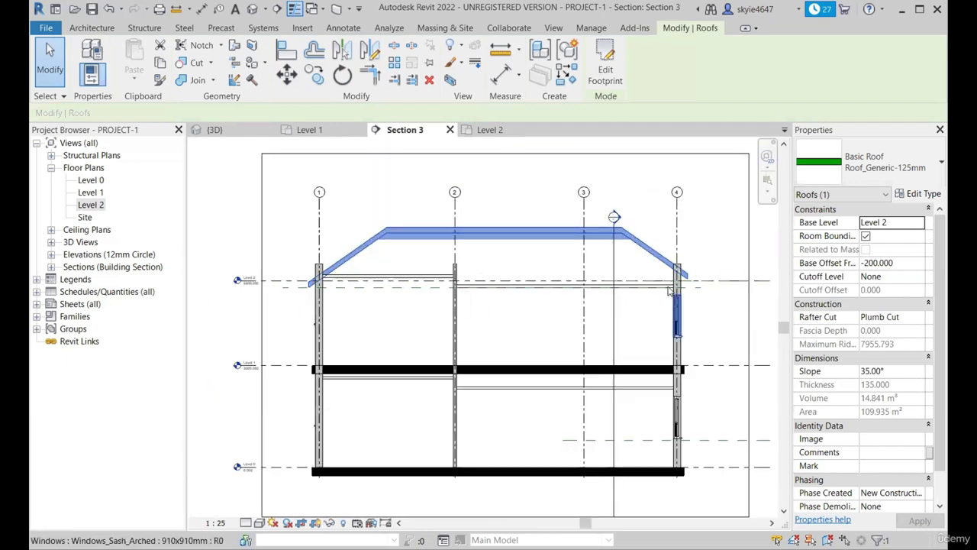
pyautogui.scroll(4, 714, 269)
pyautogui.scroll(2, 693, 265)
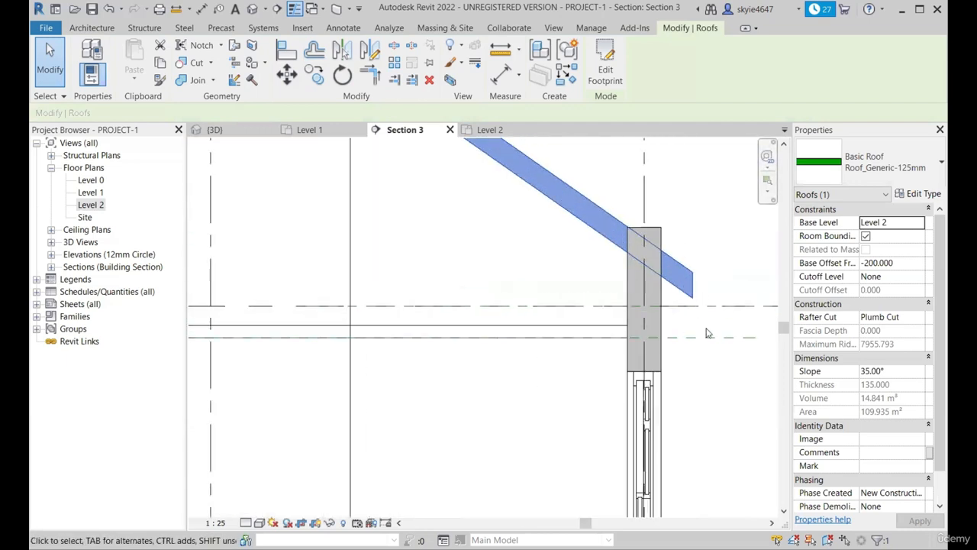
pyautogui.scroll(-1, 689, 264)
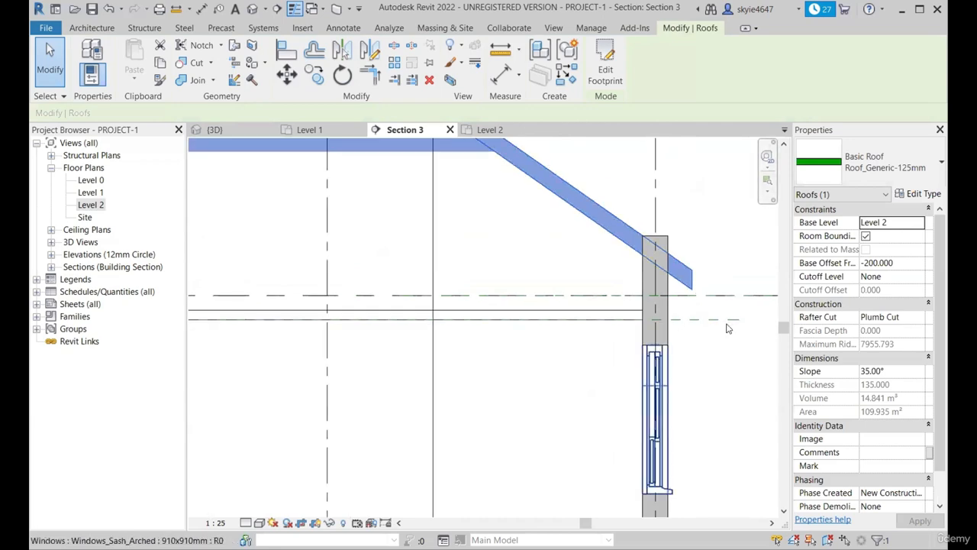
pyautogui.scroll(1, 725, 299)
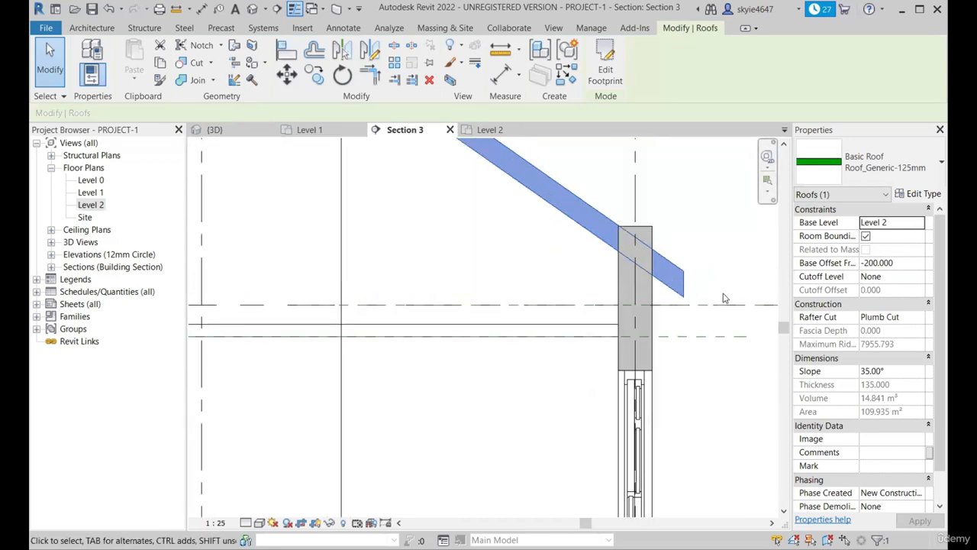
pyautogui.scroll(-2, 724, 299)
# Examine the offset roof edge in the 3D view, then review the grid 4 eave and the whole roof profile in Section 3.
pyautogui.click(226, 135)
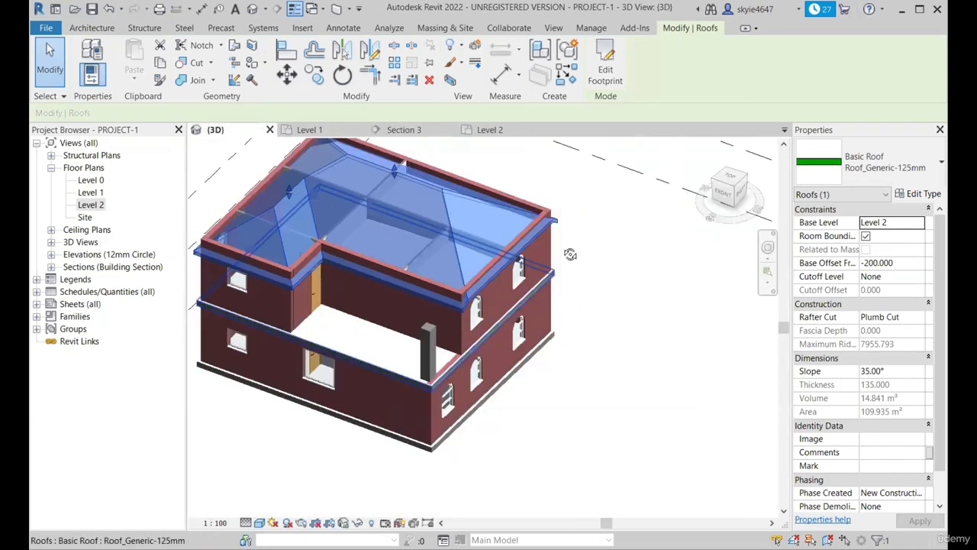
pyautogui.keyDown('shift'); pyautogui.moveTo(428, 244); pyautogui.dragTo(473, 255, button='middle'); pyautogui.keyUp('shift')
pyautogui.click(485, 130)
pyautogui.click(400, 129)
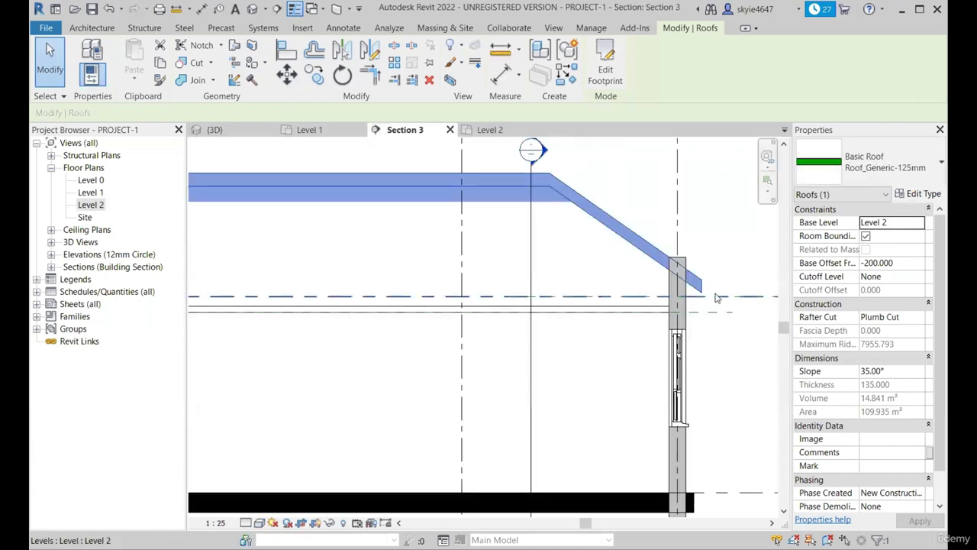
pyautogui.scroll(-2, 720, 295)
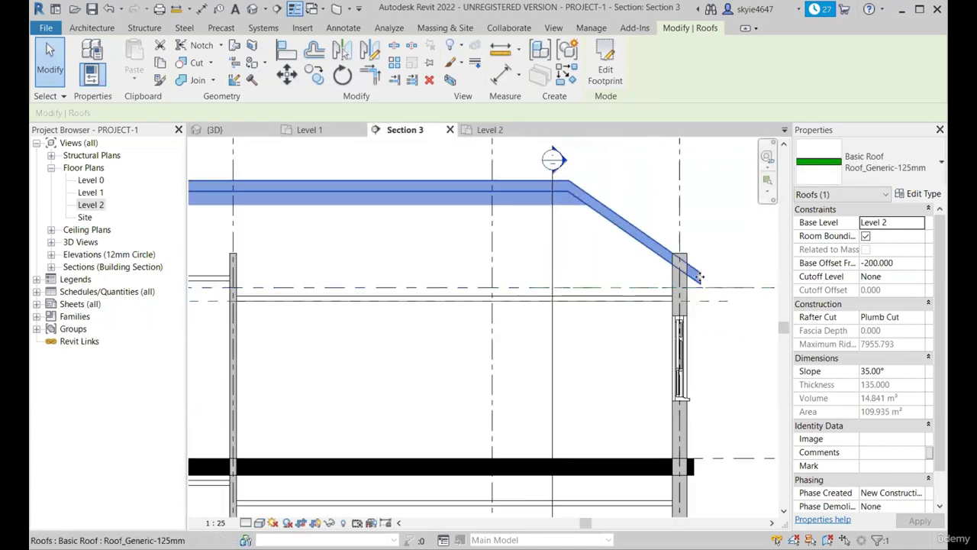
pyautogui.scroll(1, 694, 316)
pyautogui.scroll(-1, 737, 264)
pyautogui.scroll(-1, 736, 263)
pyautogui.scroll(1, 629, 301)
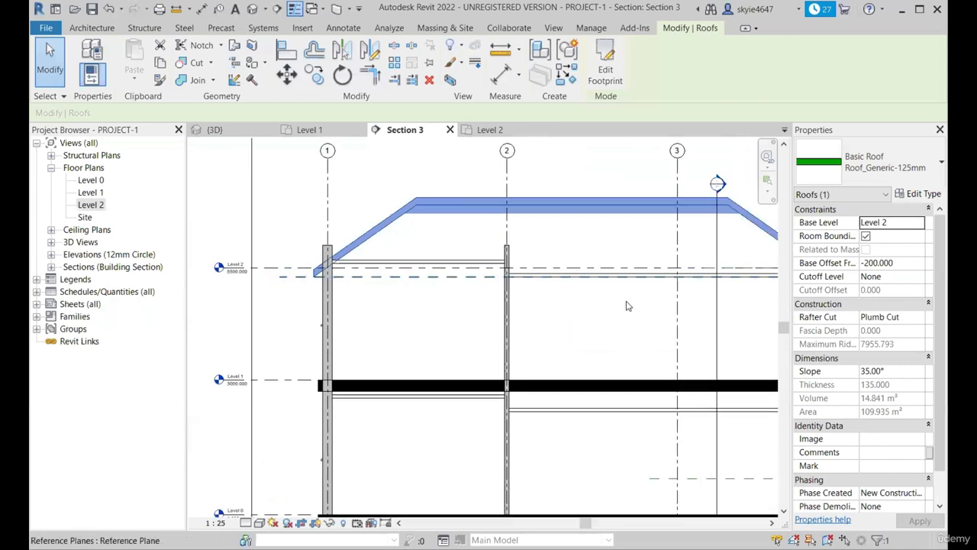
pyautogui.scroll(2, 686, 265)
pyautogui.scroll(-1, 681, 321)
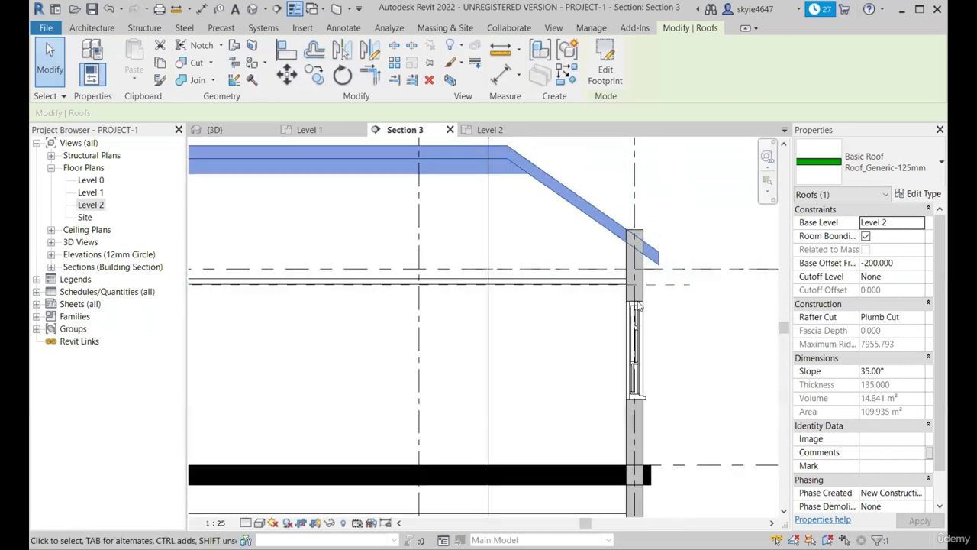
pyautogui.scroll(-2, 659, 262)
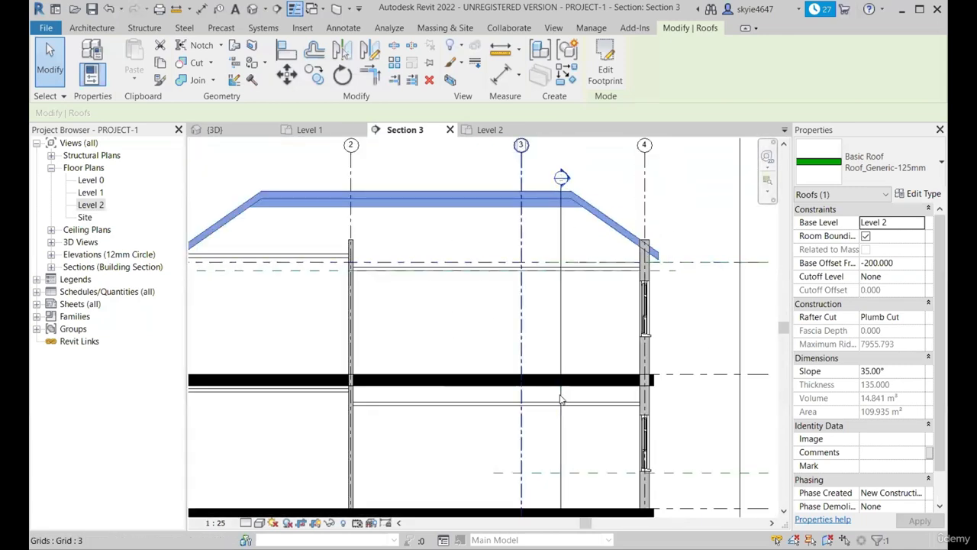
pyautogui.scroll(-1, 683, 290)
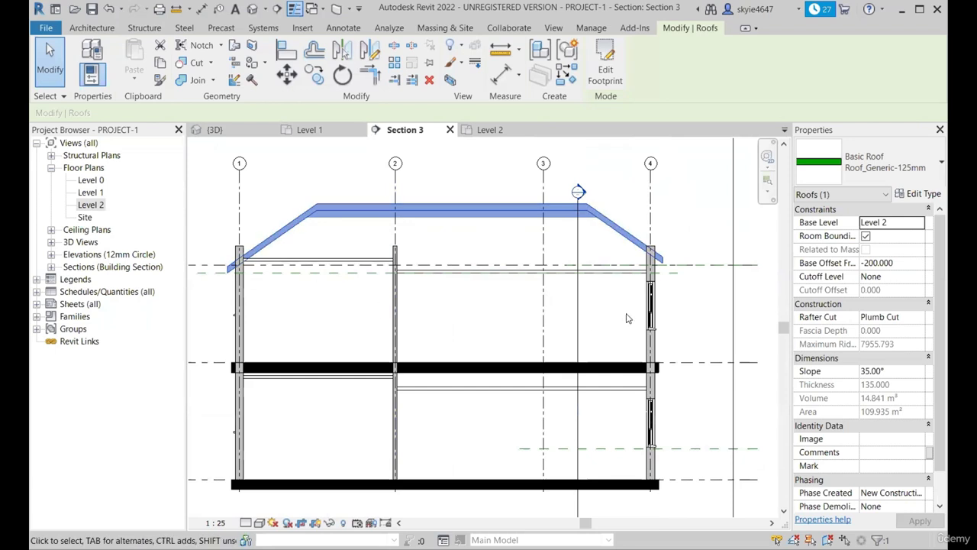